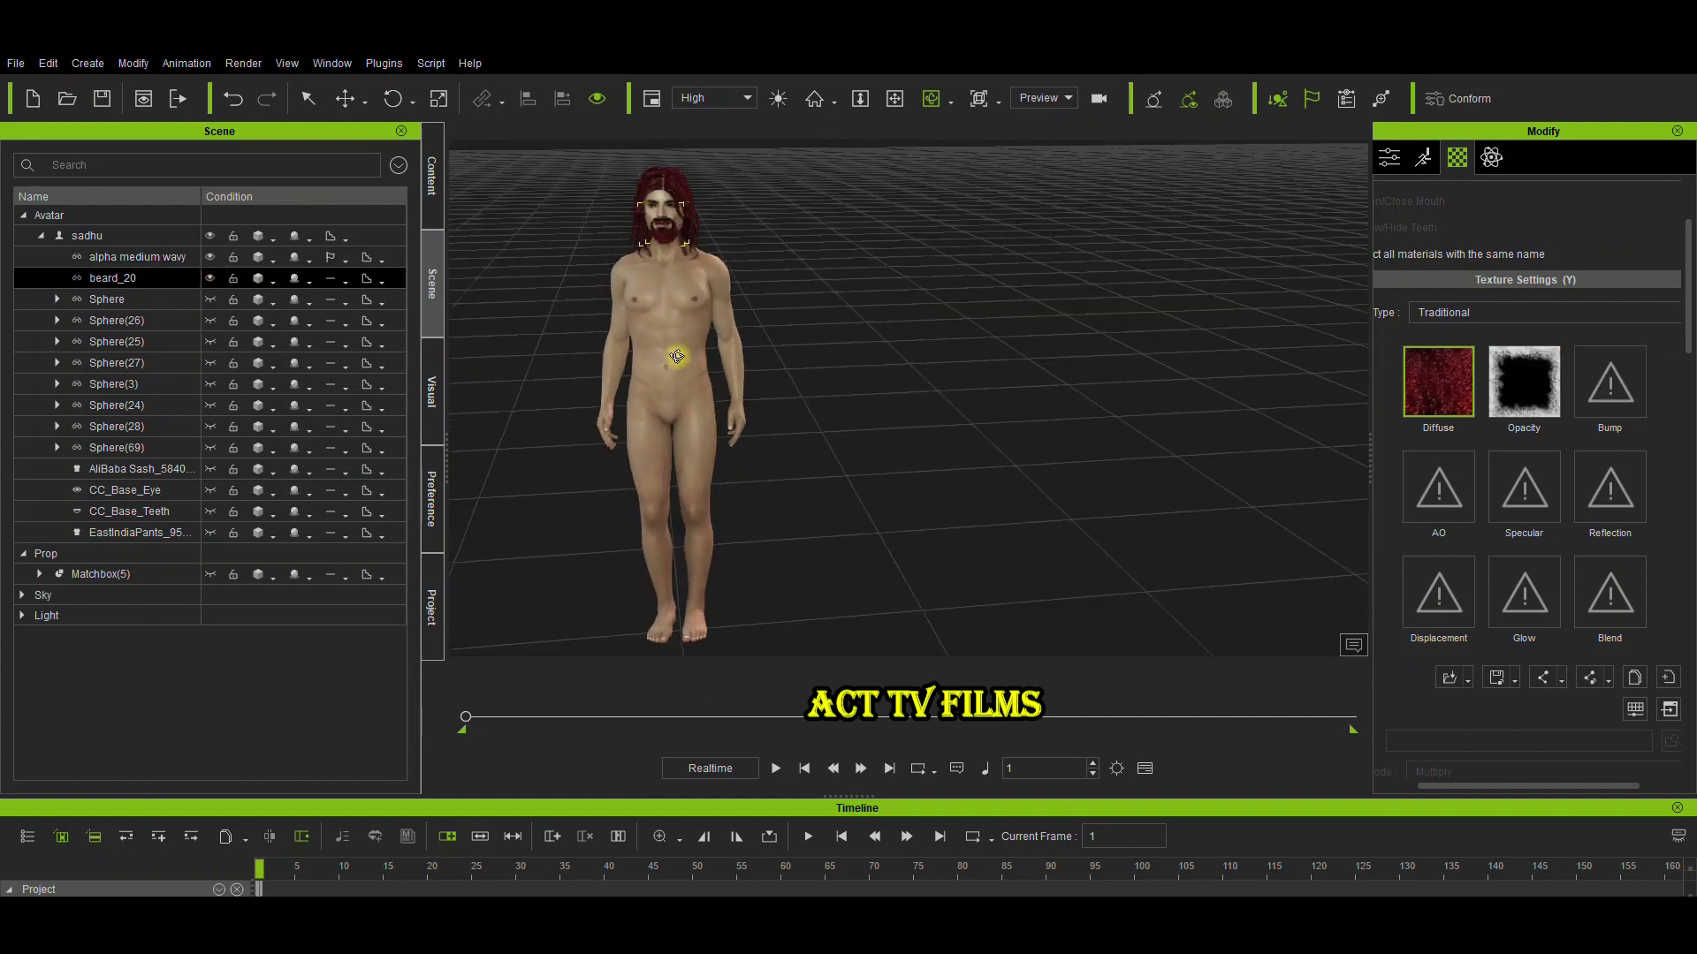
Unhide the Sphere hair bun on top of the sadhu avatar's head
click(208, 298)
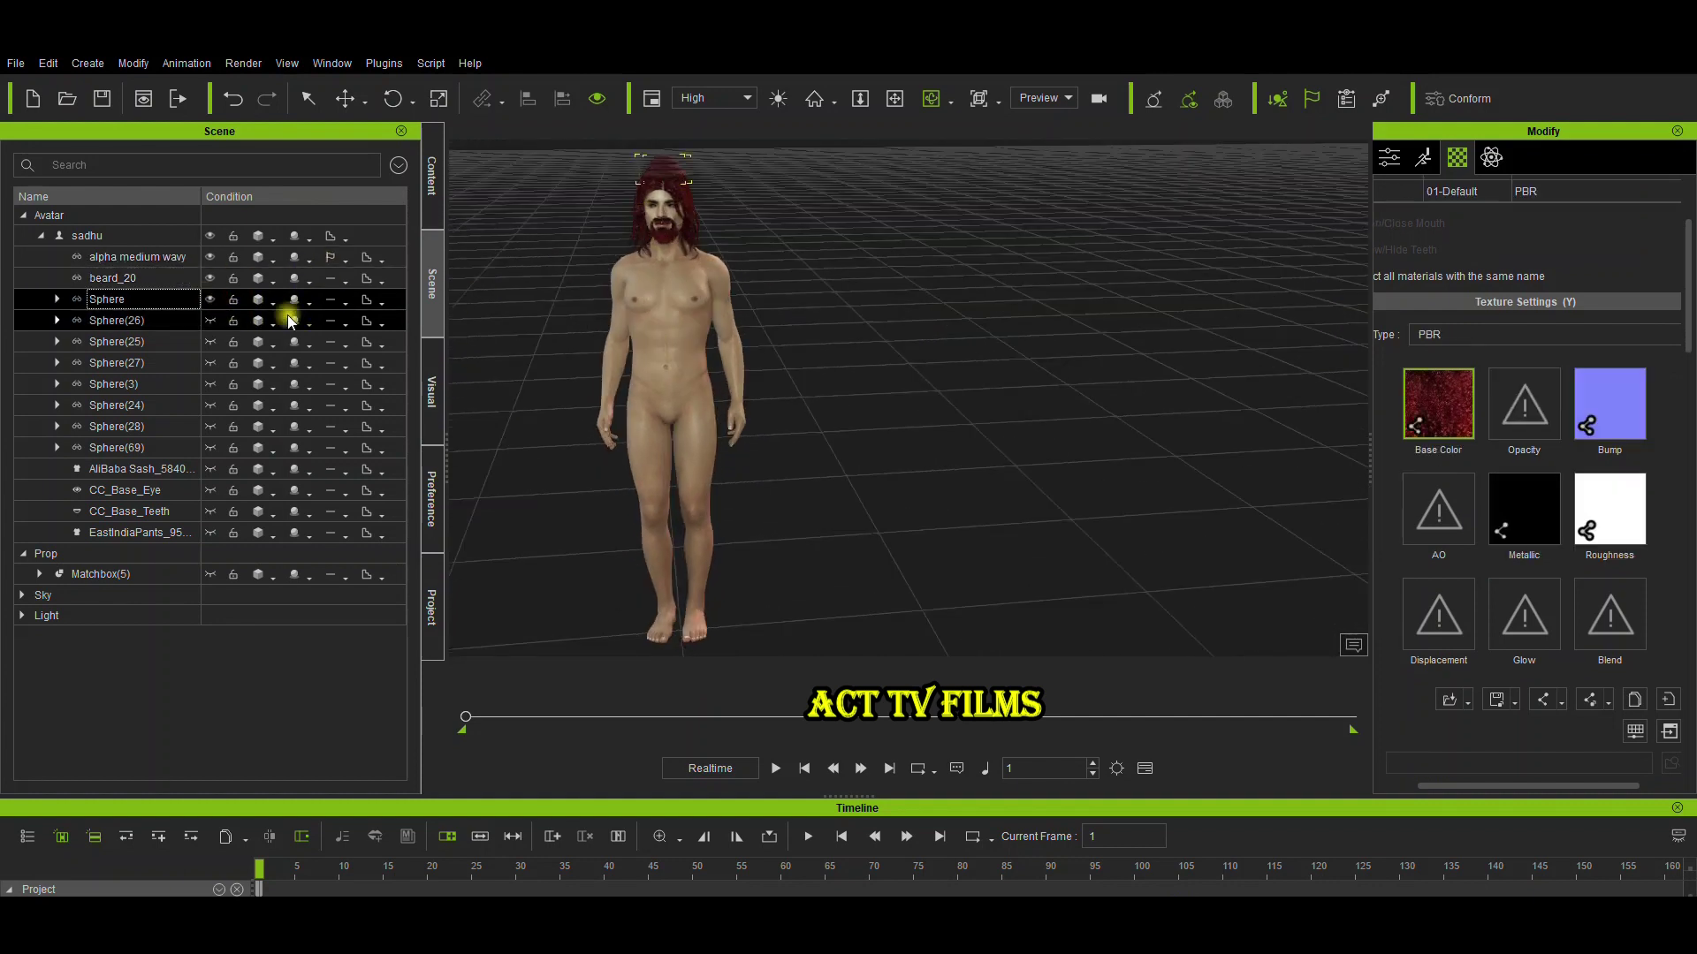
scroll(649, 196, up, 5)
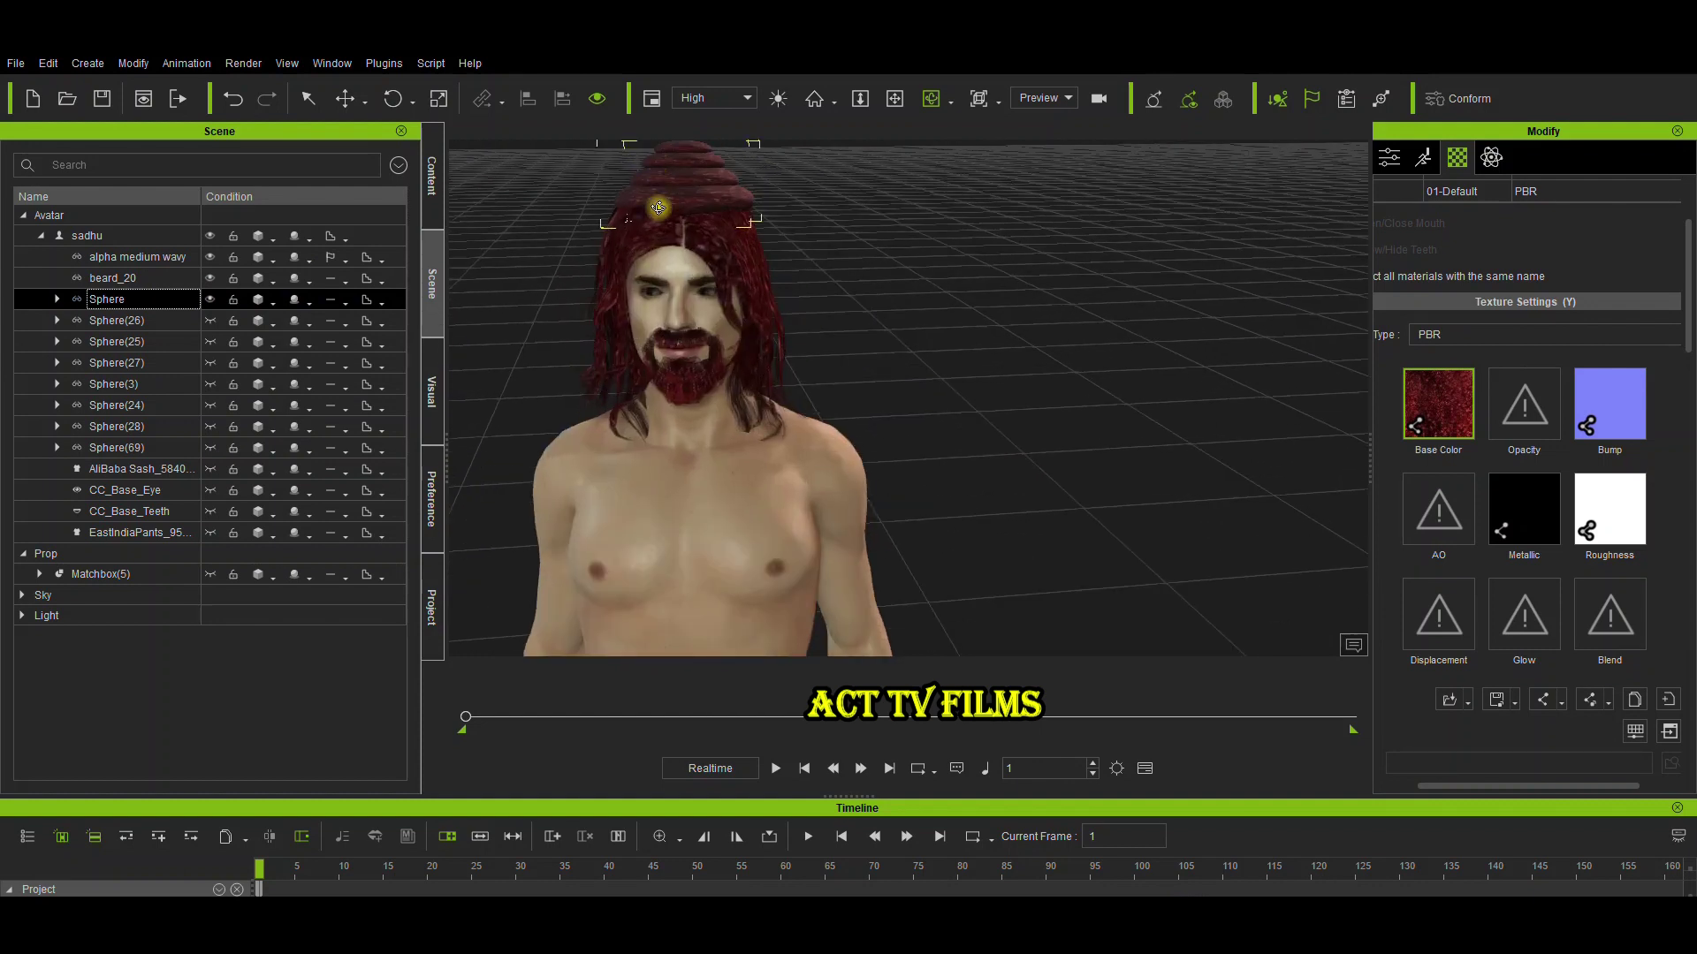
drag(659, 208, 658, 225)
drag(609, 281, 765, 358)
scroll(834, 277, up, 5)
scroll(834, 277, down, 3)
scroll(834, 277, down, 2)
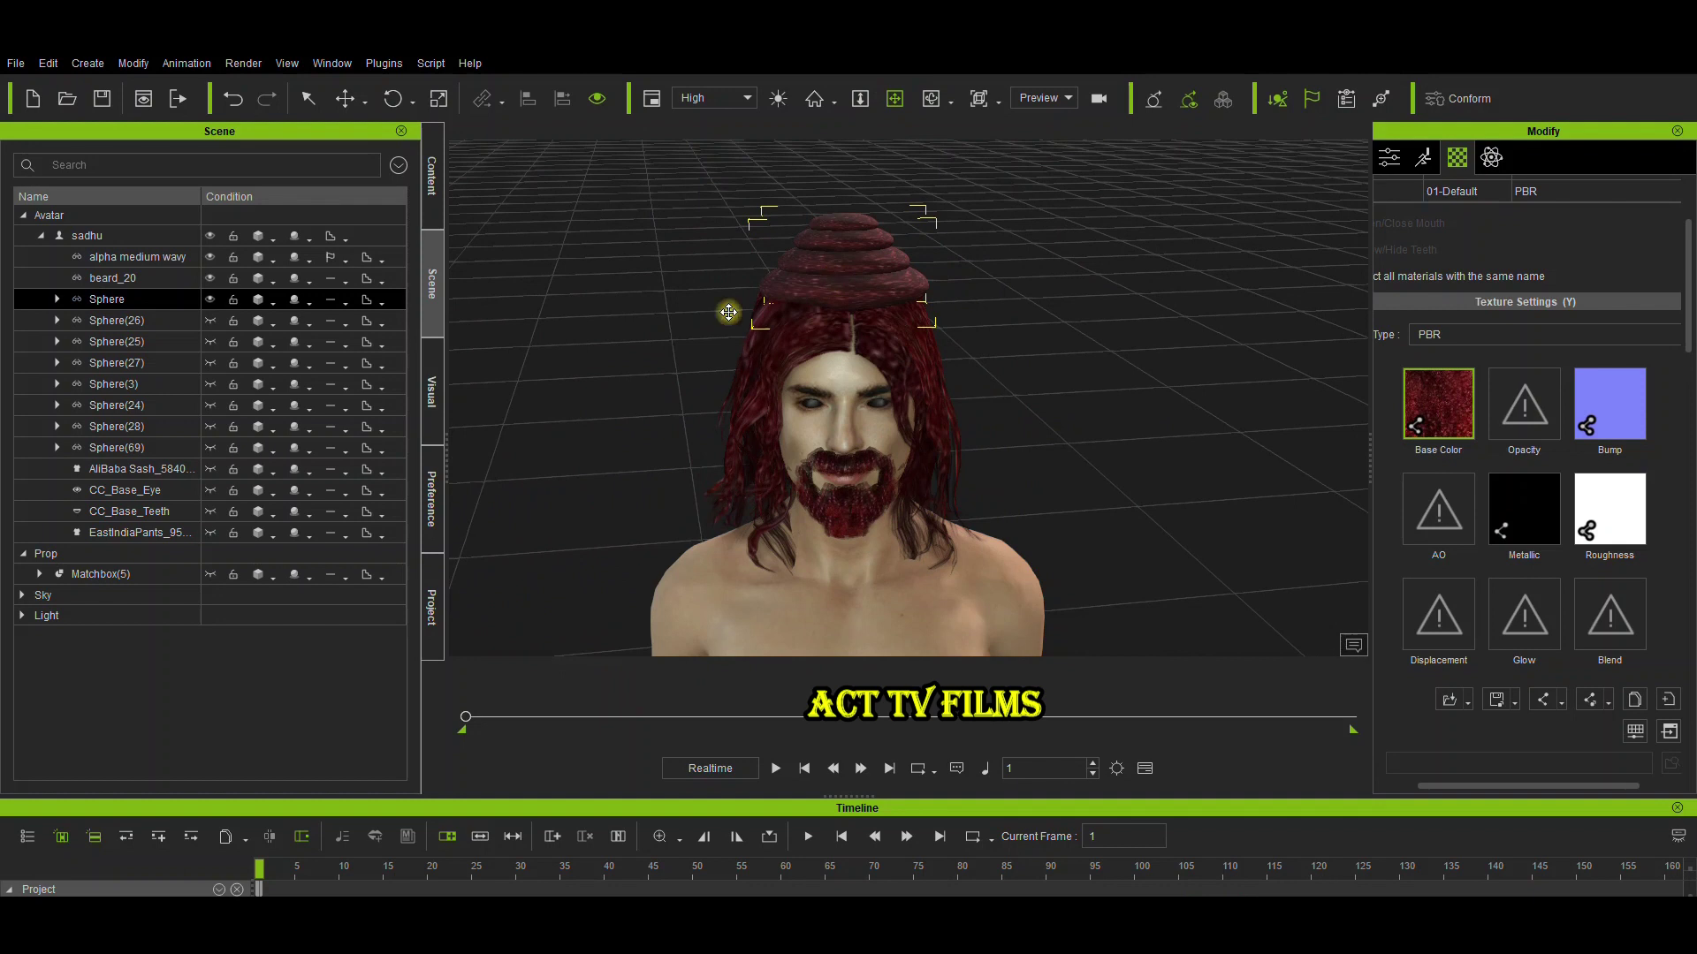
drag(790, 397, 734, 273)
scroll(758, 324, down, 2)
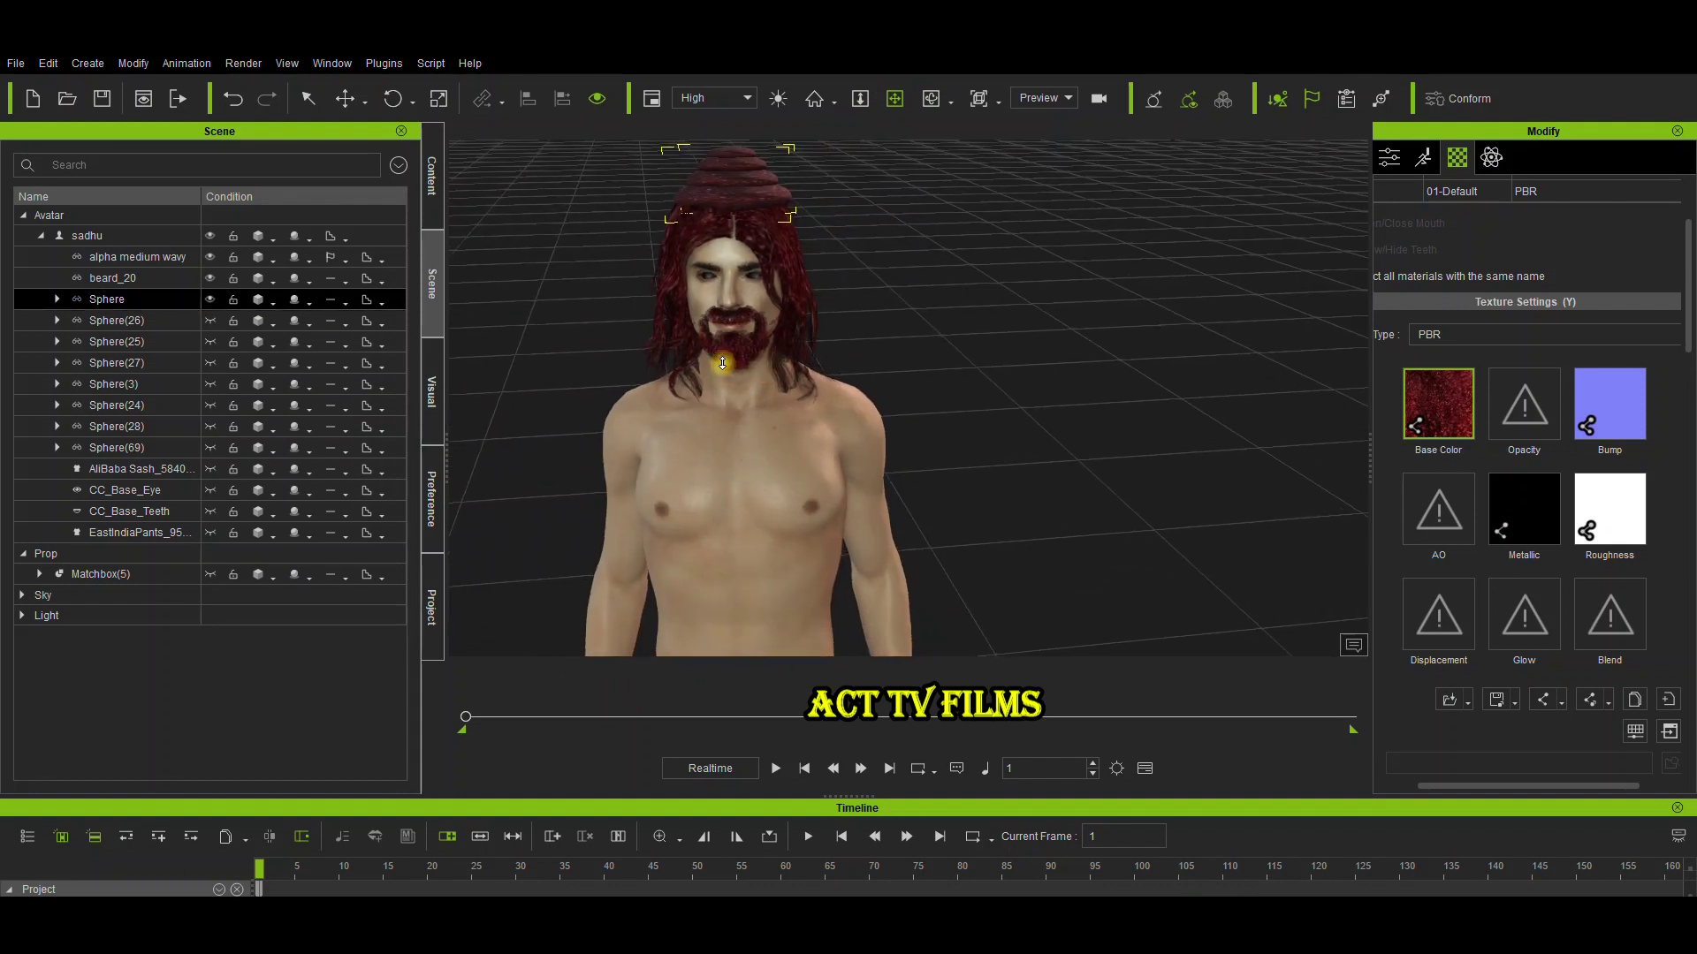
scroll(814, 370, down, 2)
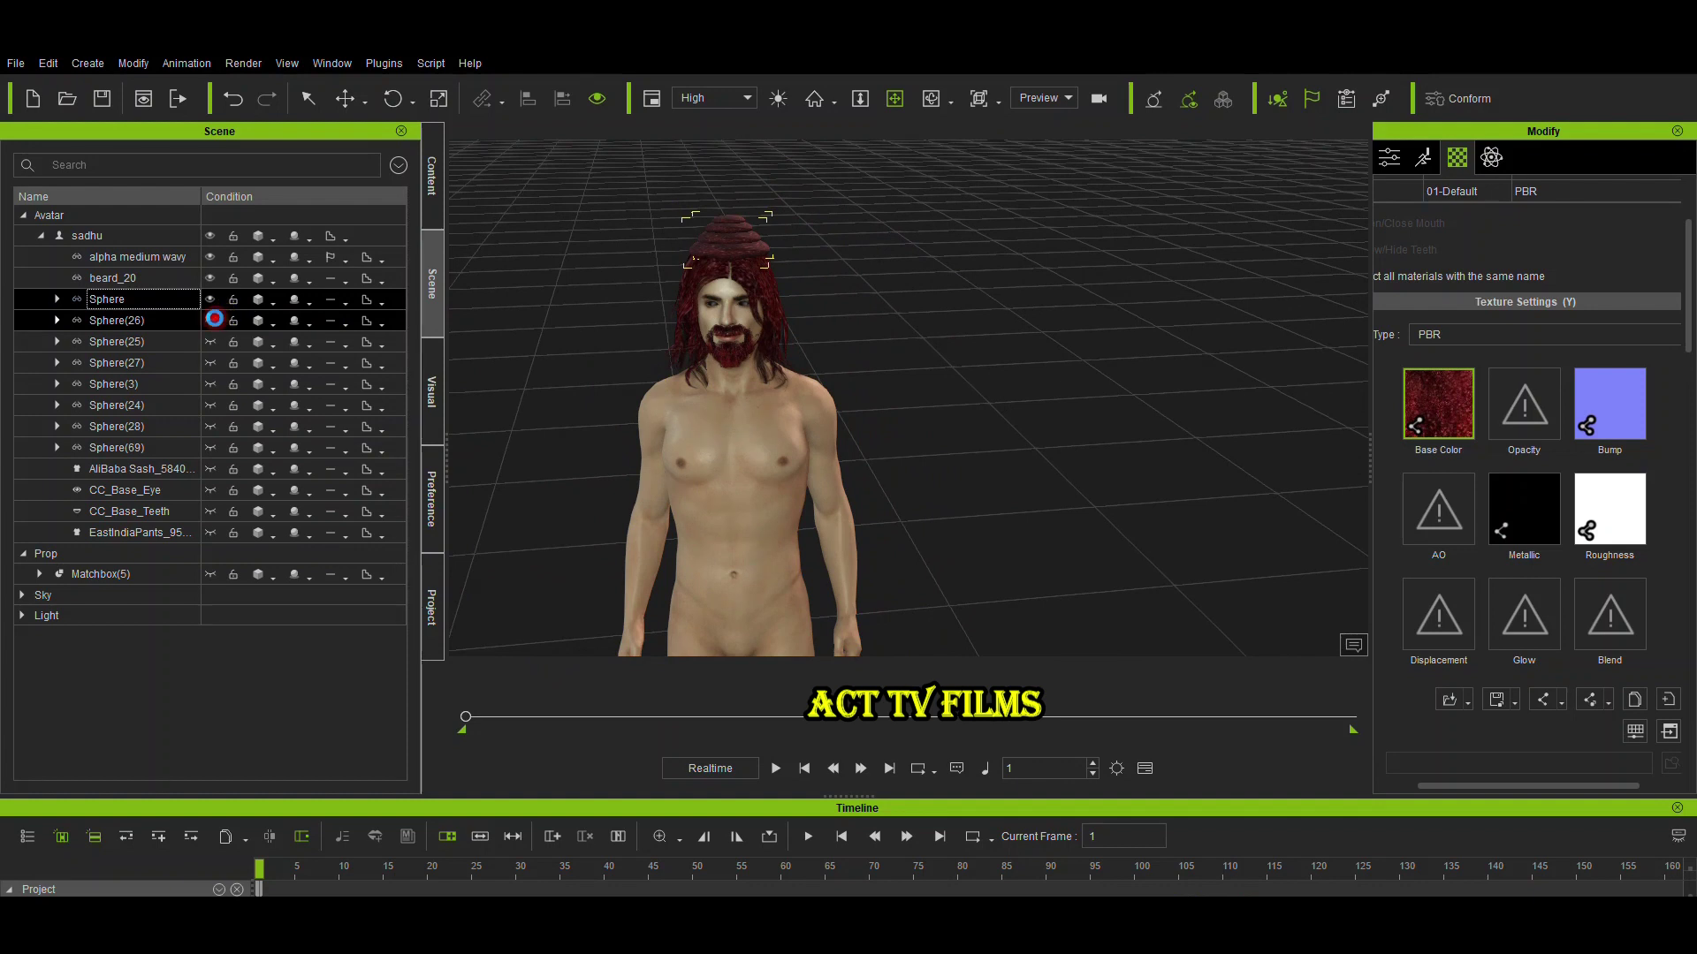
Unhide the Sphere(26) bead bracelet on the sadhu avatar's wrist
click(213, 320)
drag(853, 611, 850, 499)
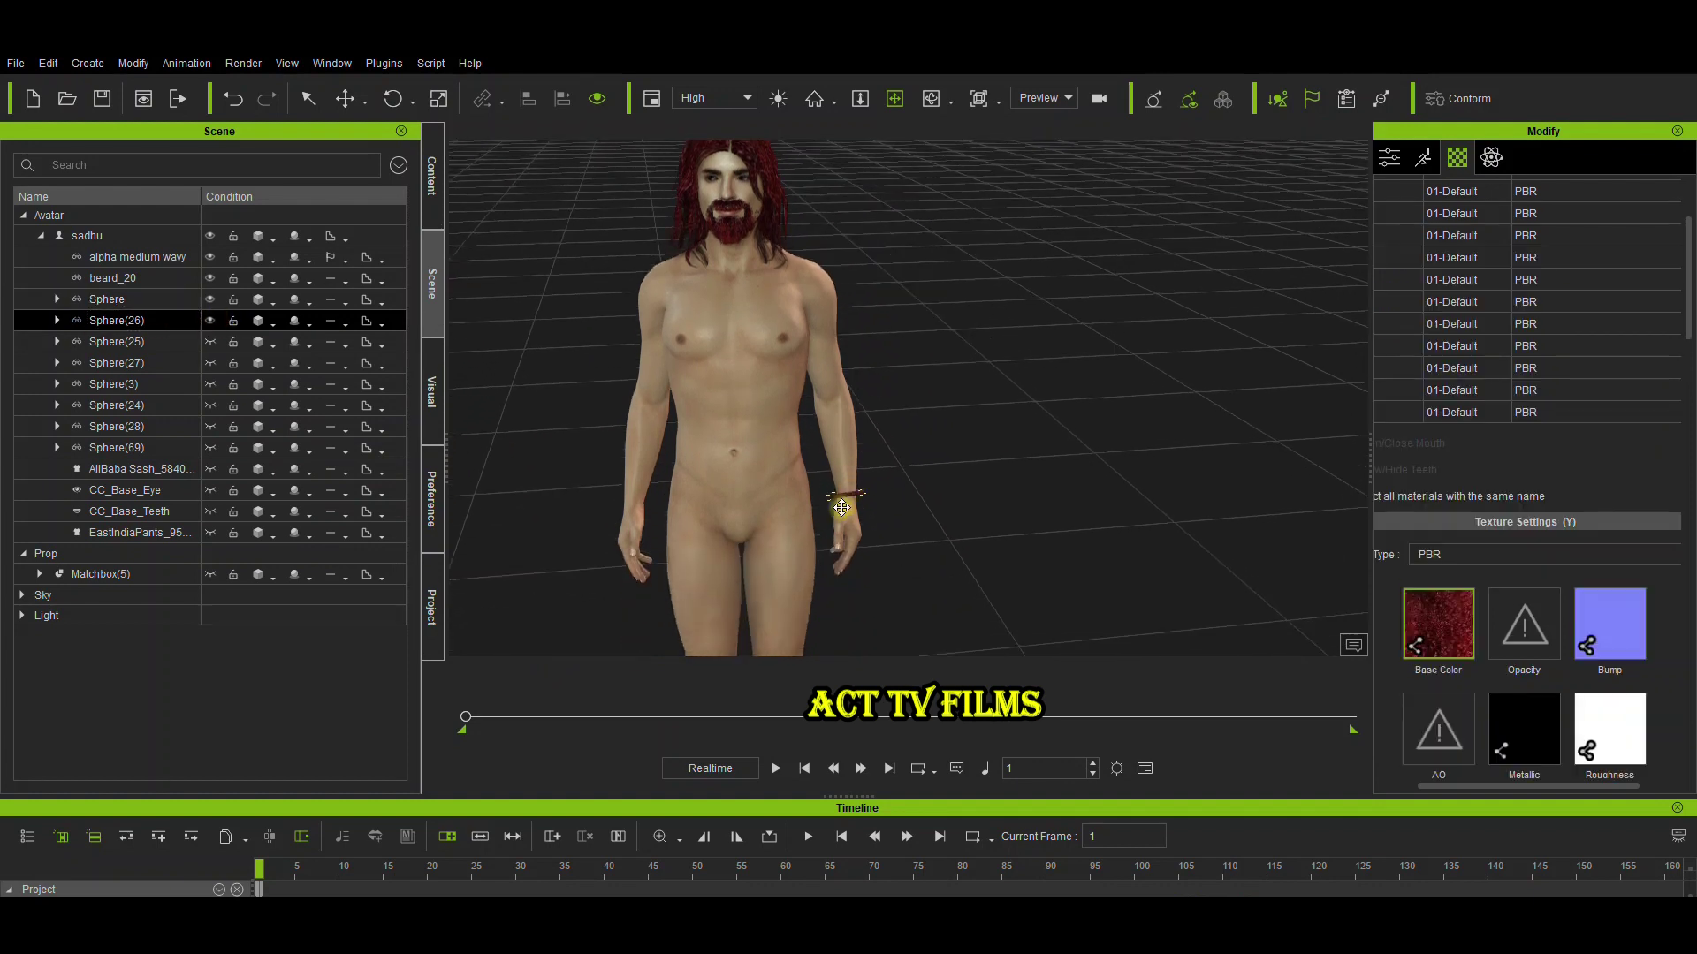
scroll(850, 499, up, 2)
middle_drag(822, 459, 827, 465)
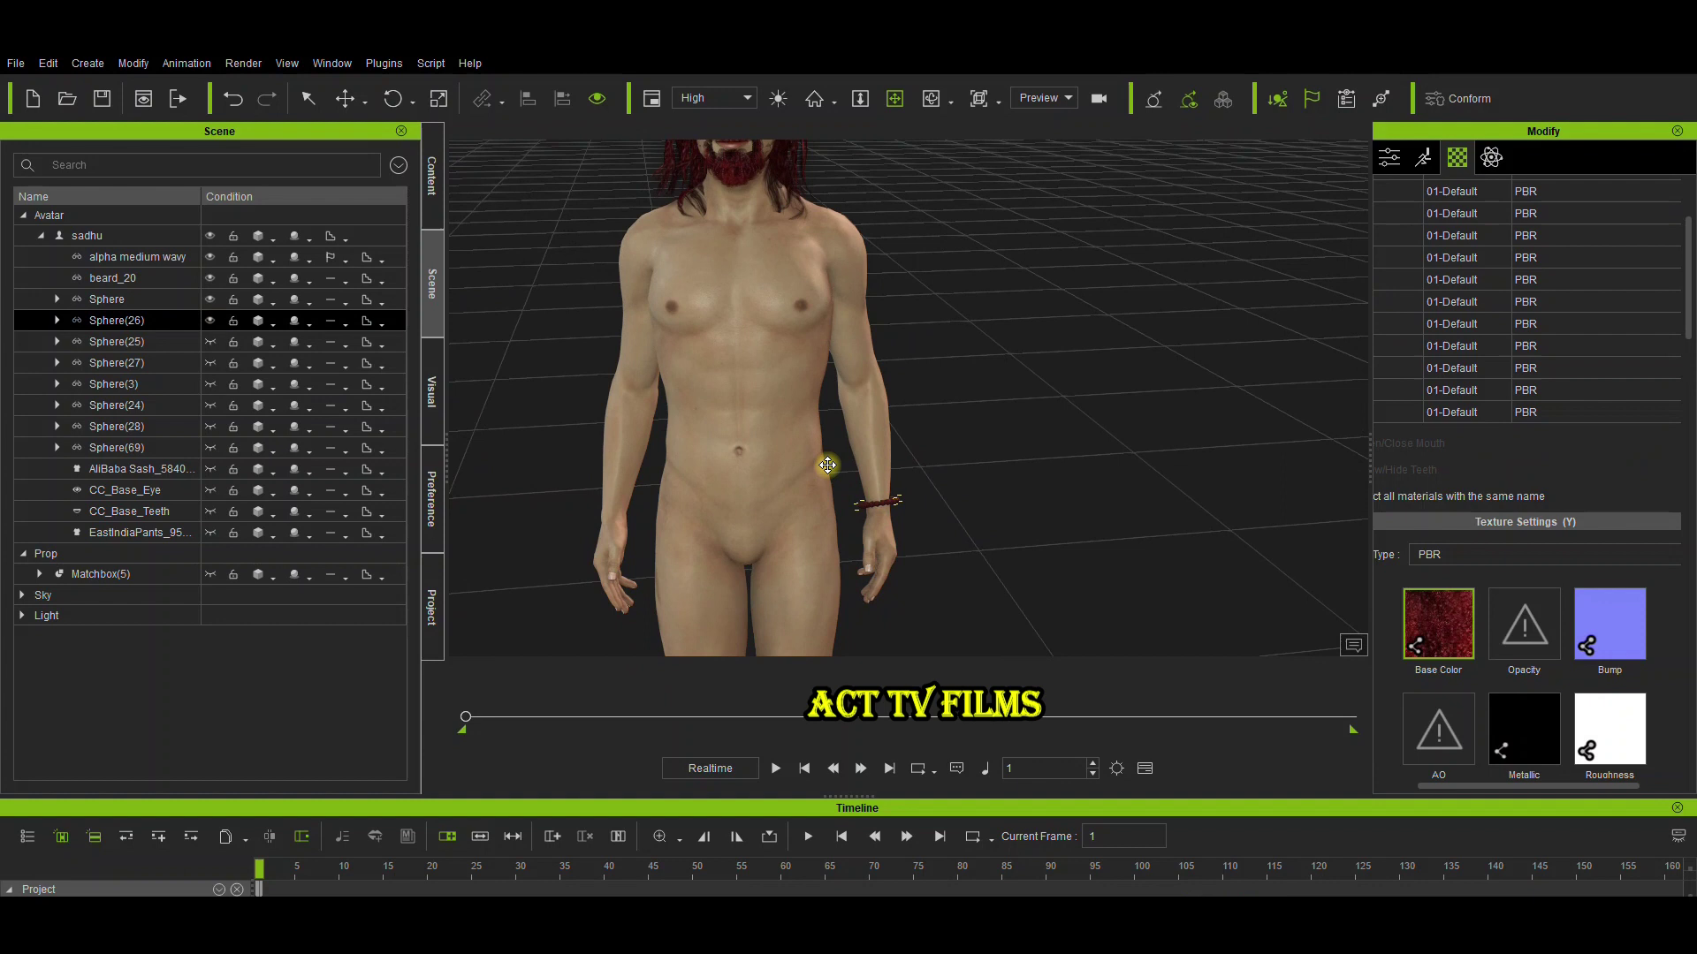
scroll(829, 469, up, 2)
scroll(757, 519, up, 1)
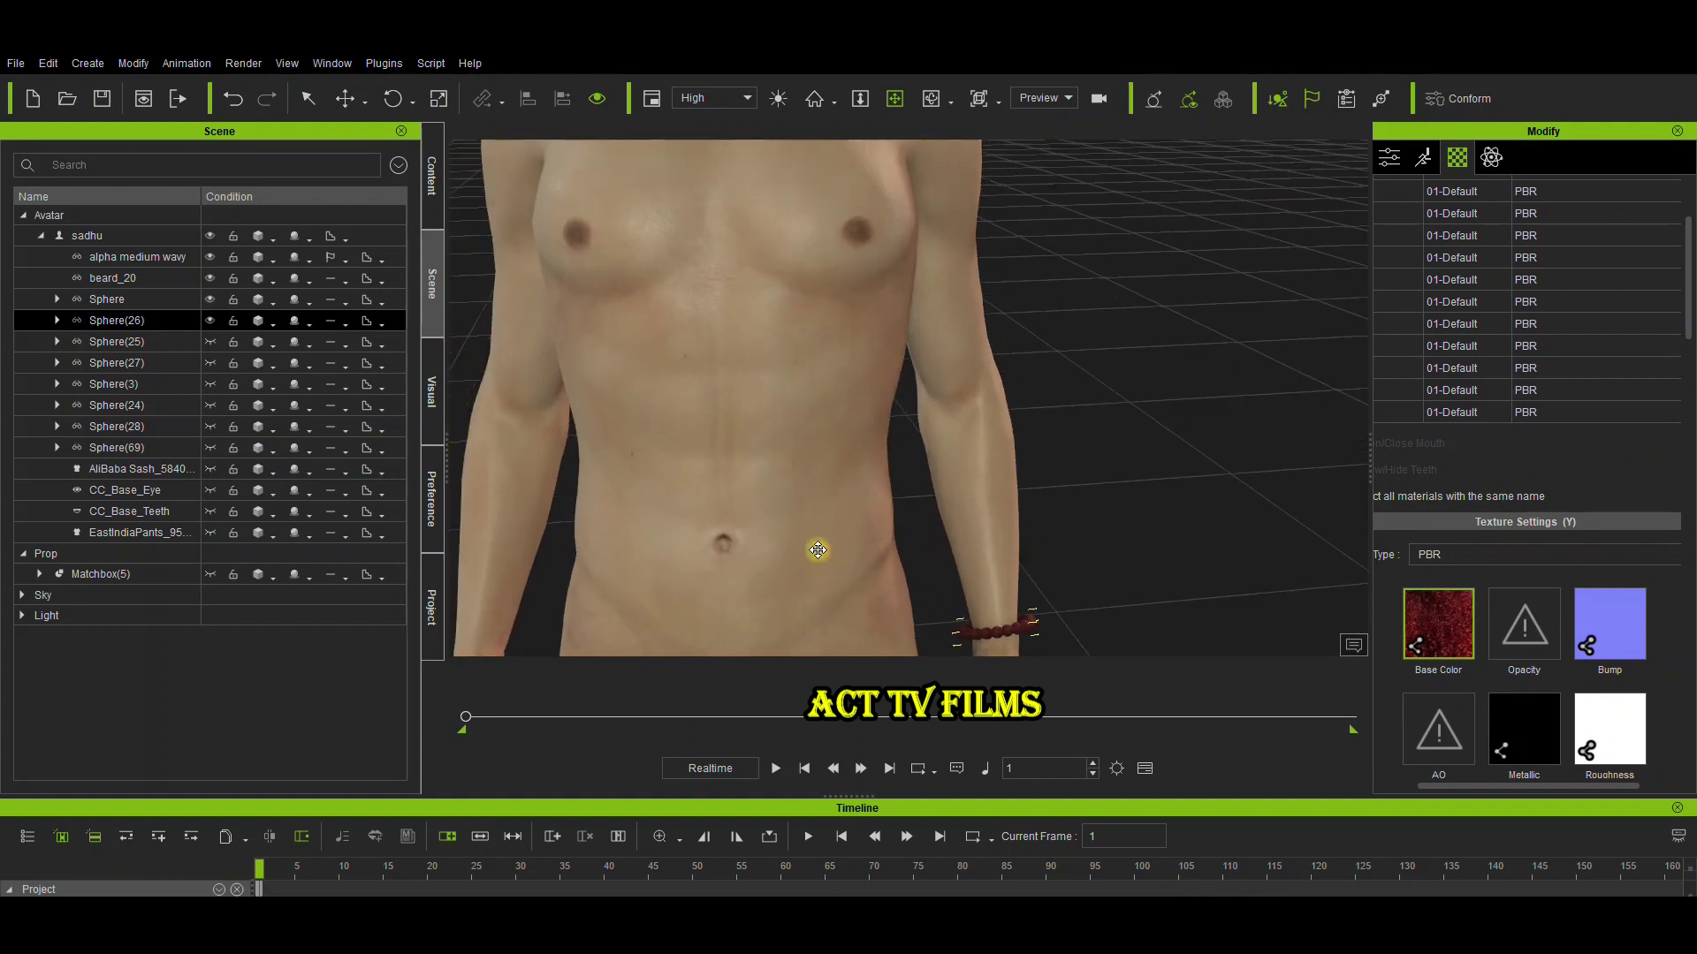
scroll(844, 542, down, 2)
scroll(826, 495, down, 2)
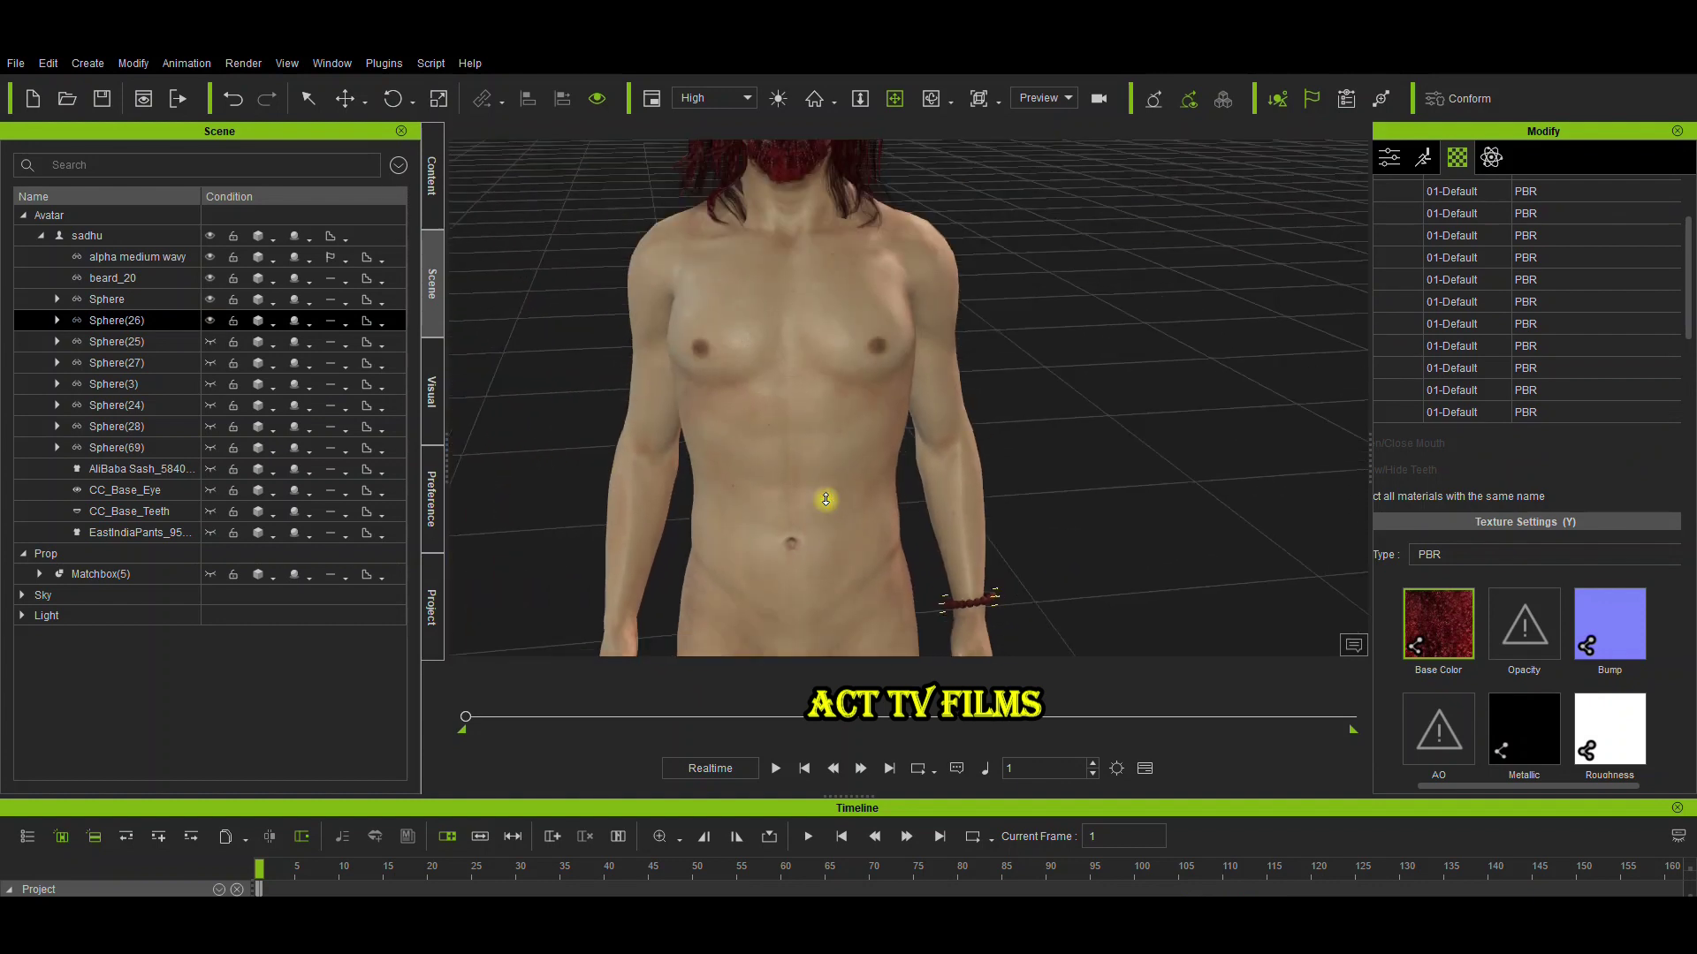
middle_drag(821, 491, 821, 509)
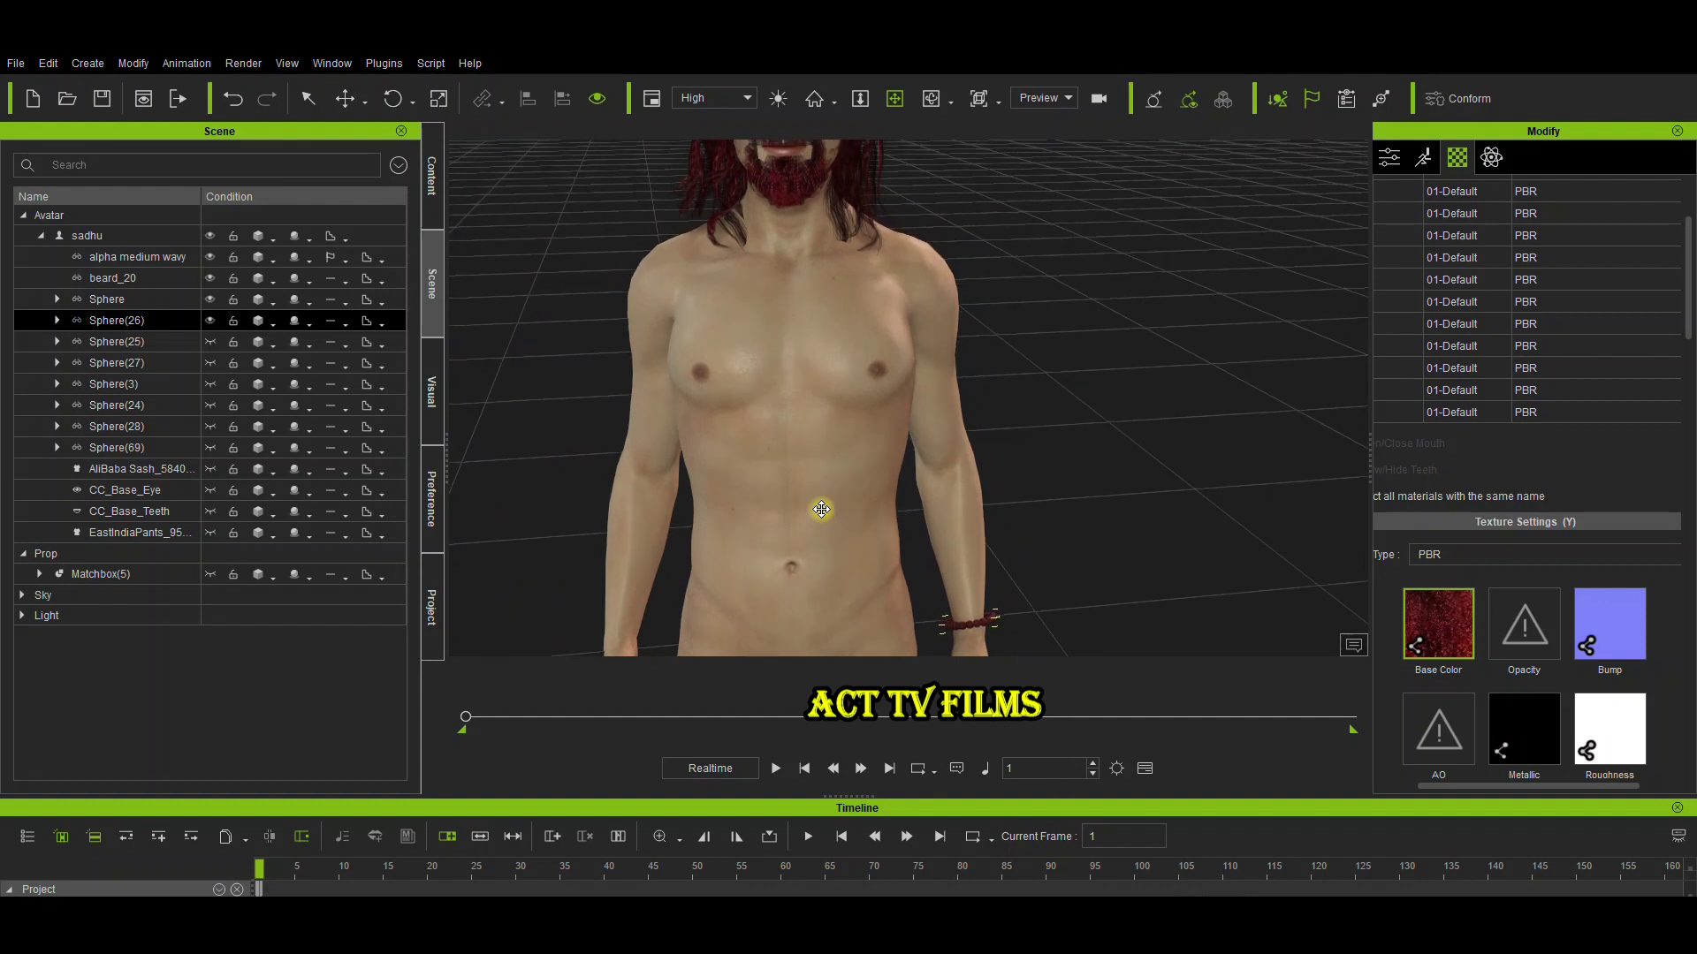
Unhide the bead armbands on both of the sadhu's upper arms: Sphere(25), Sphere(27), Sphere(3) and Sphere(24)
ctrl+click(206, 343)
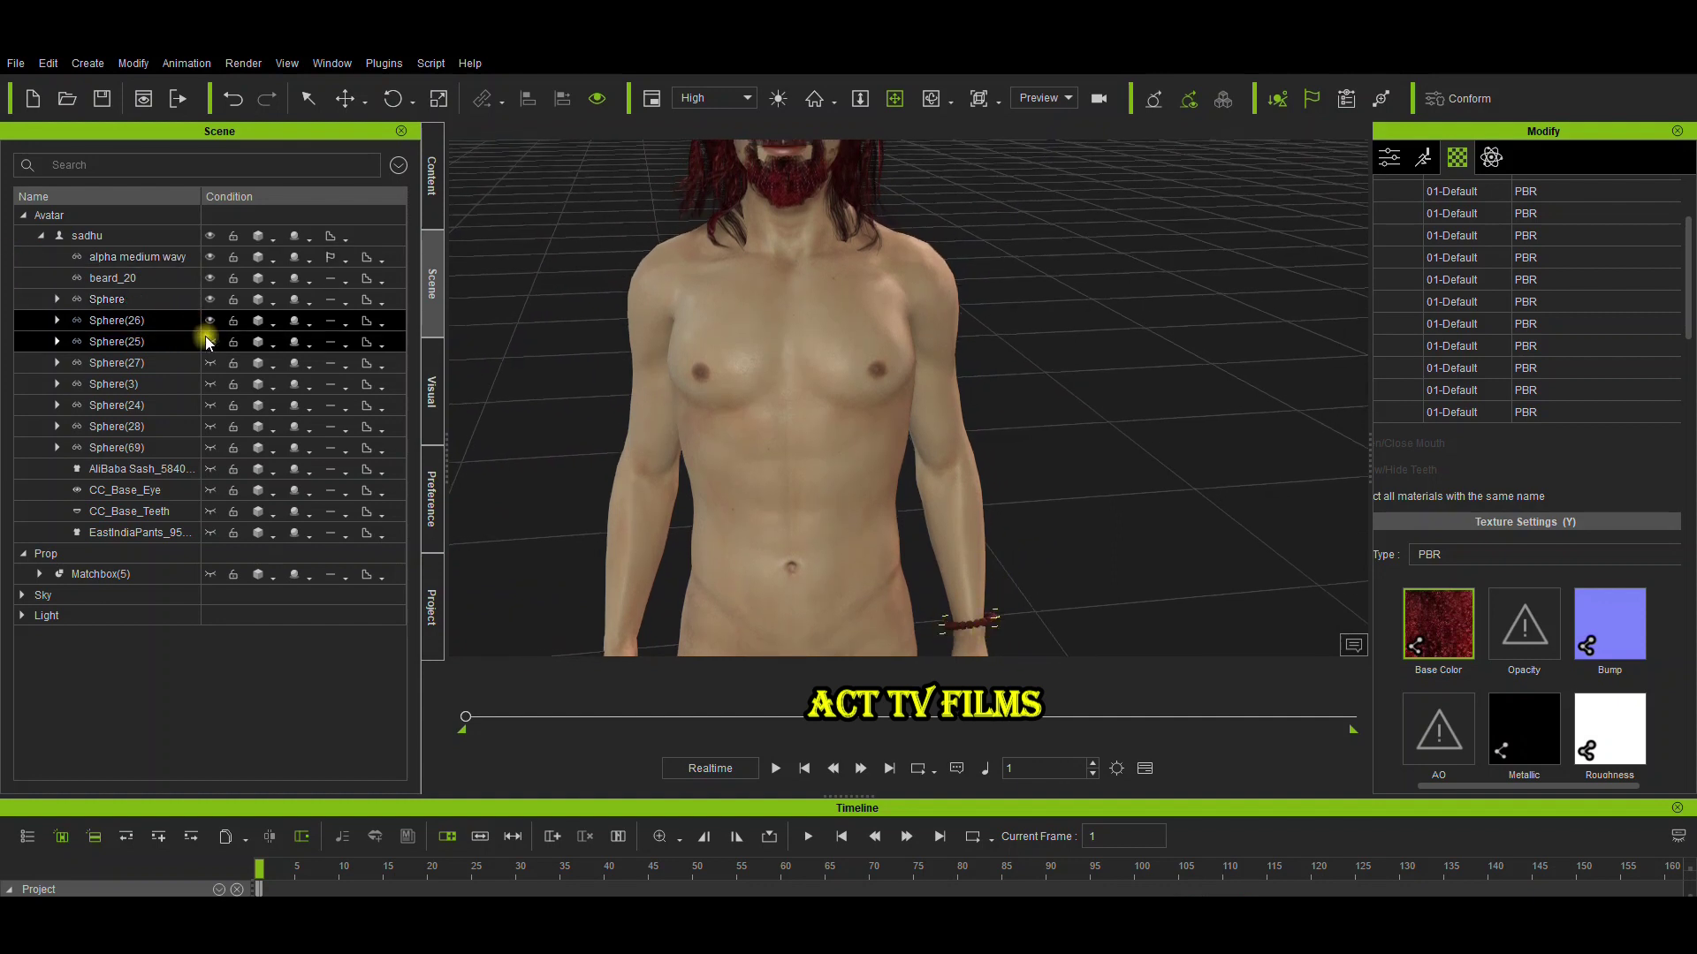
click(207, 343)
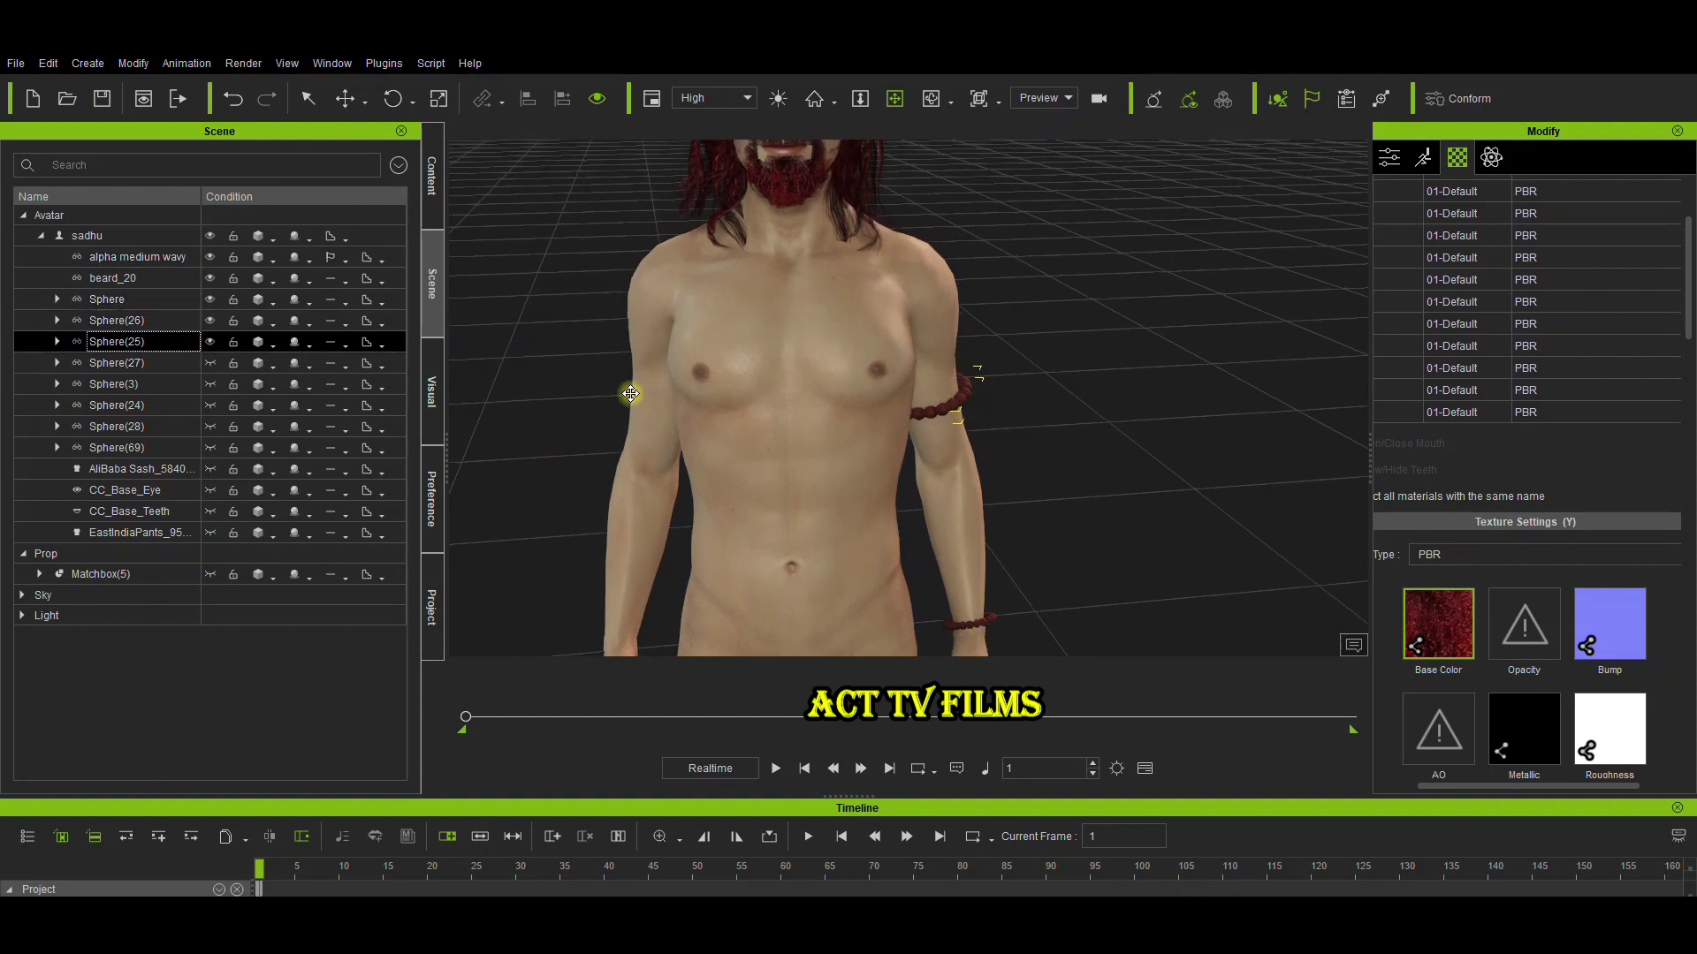
ctrl+click(210, 364)
click(208, 363)
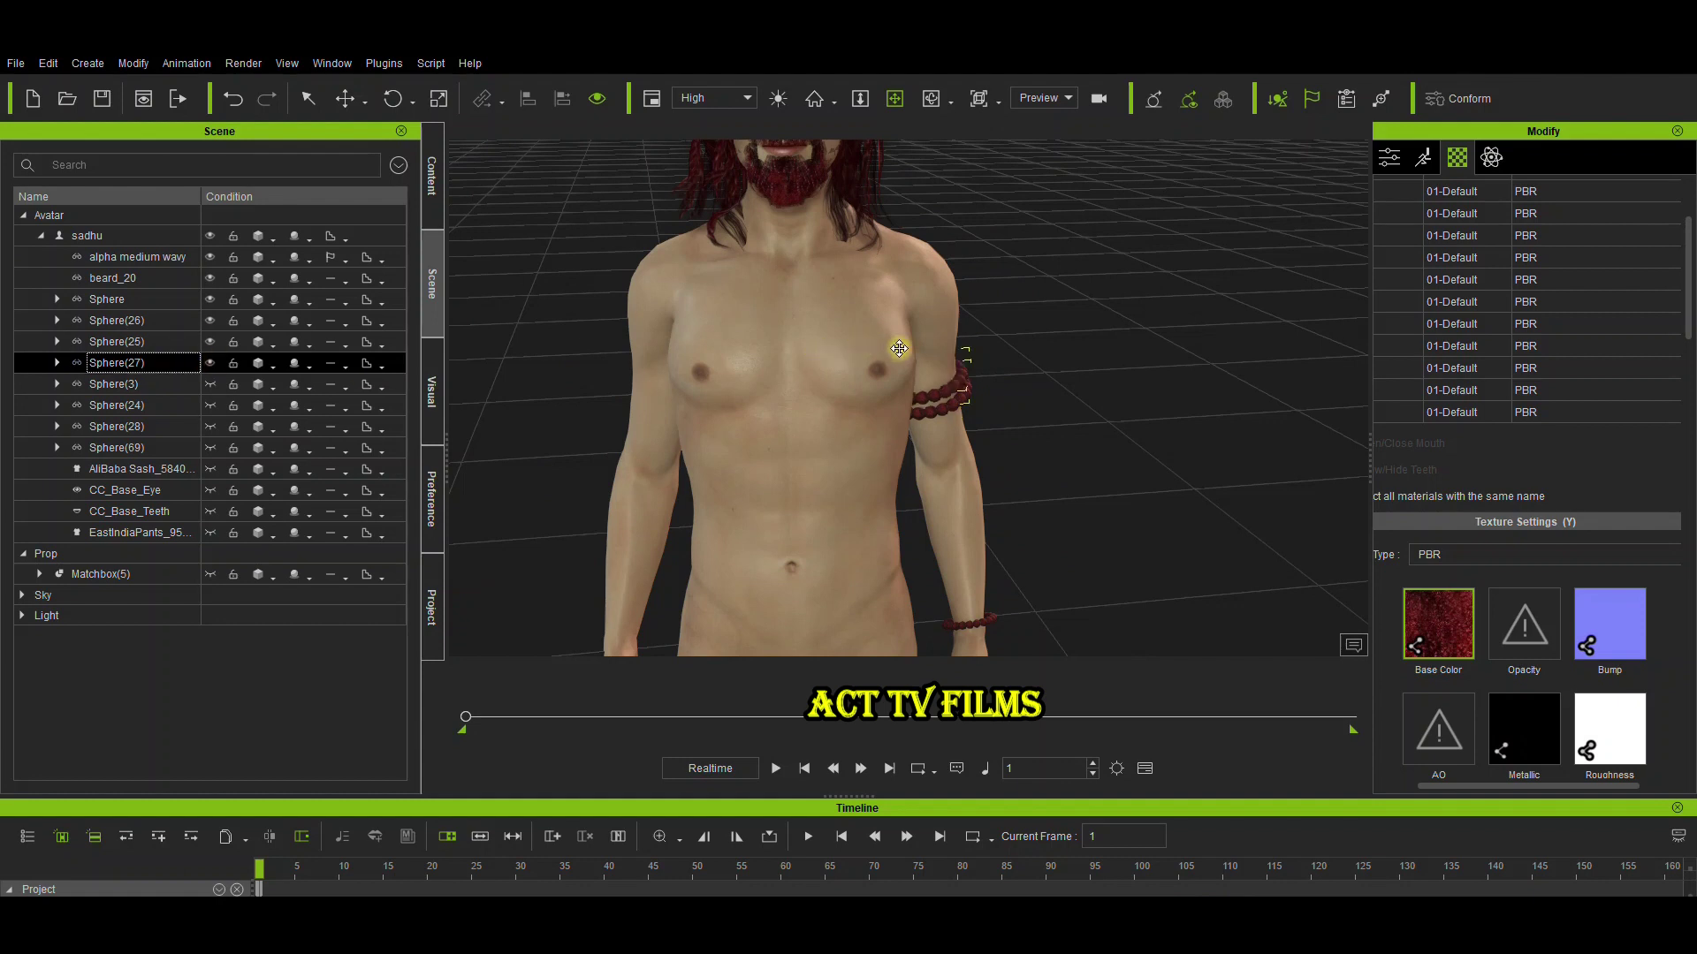
click(209, 383)
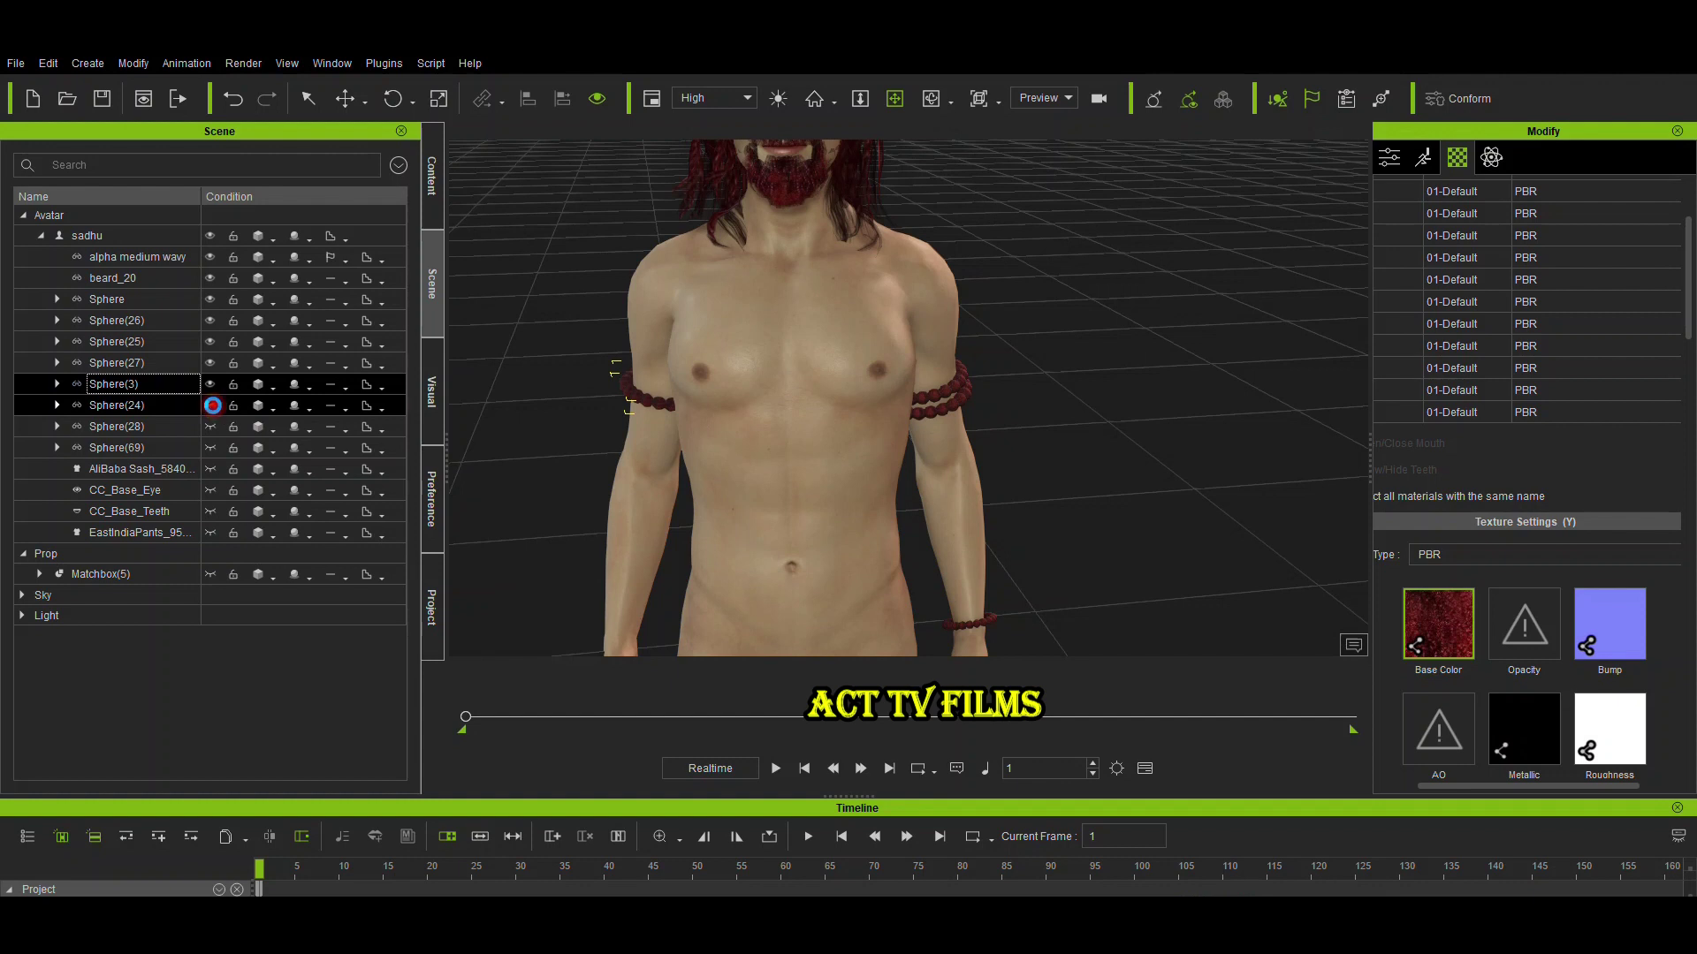
click(212, 405)
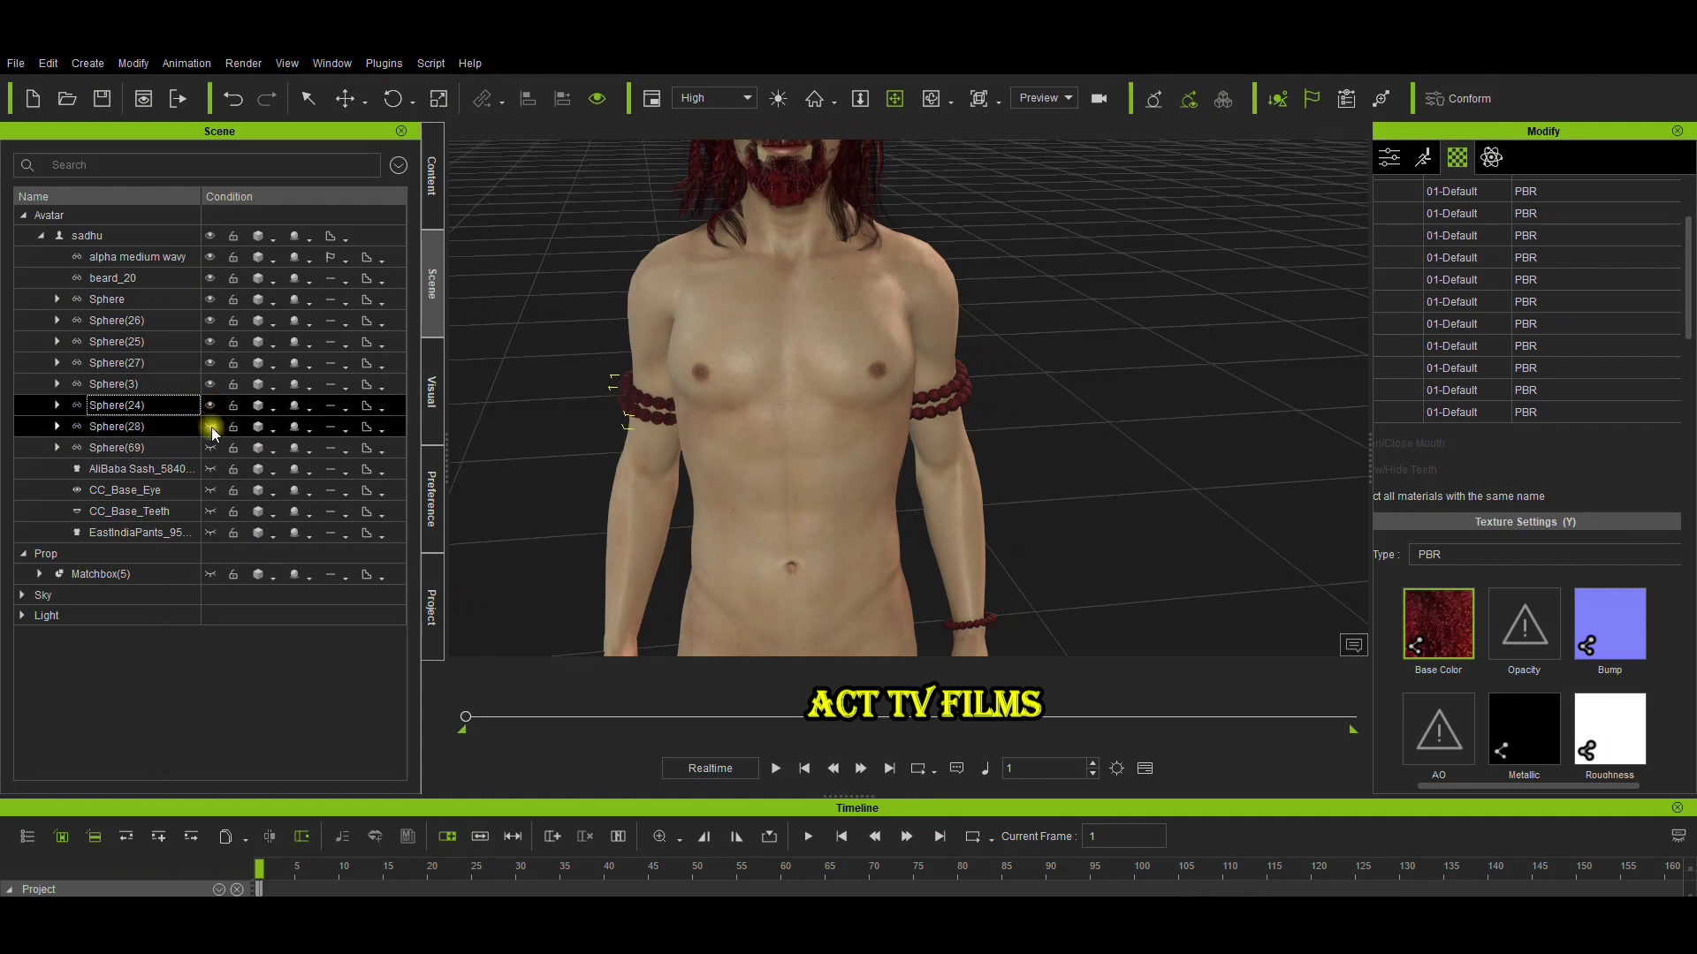
Unhide the two bead necklaces, Sphere(28) and Sphere(69), and the AliBaba Sash around the sadhu's waist
click(299, 427)
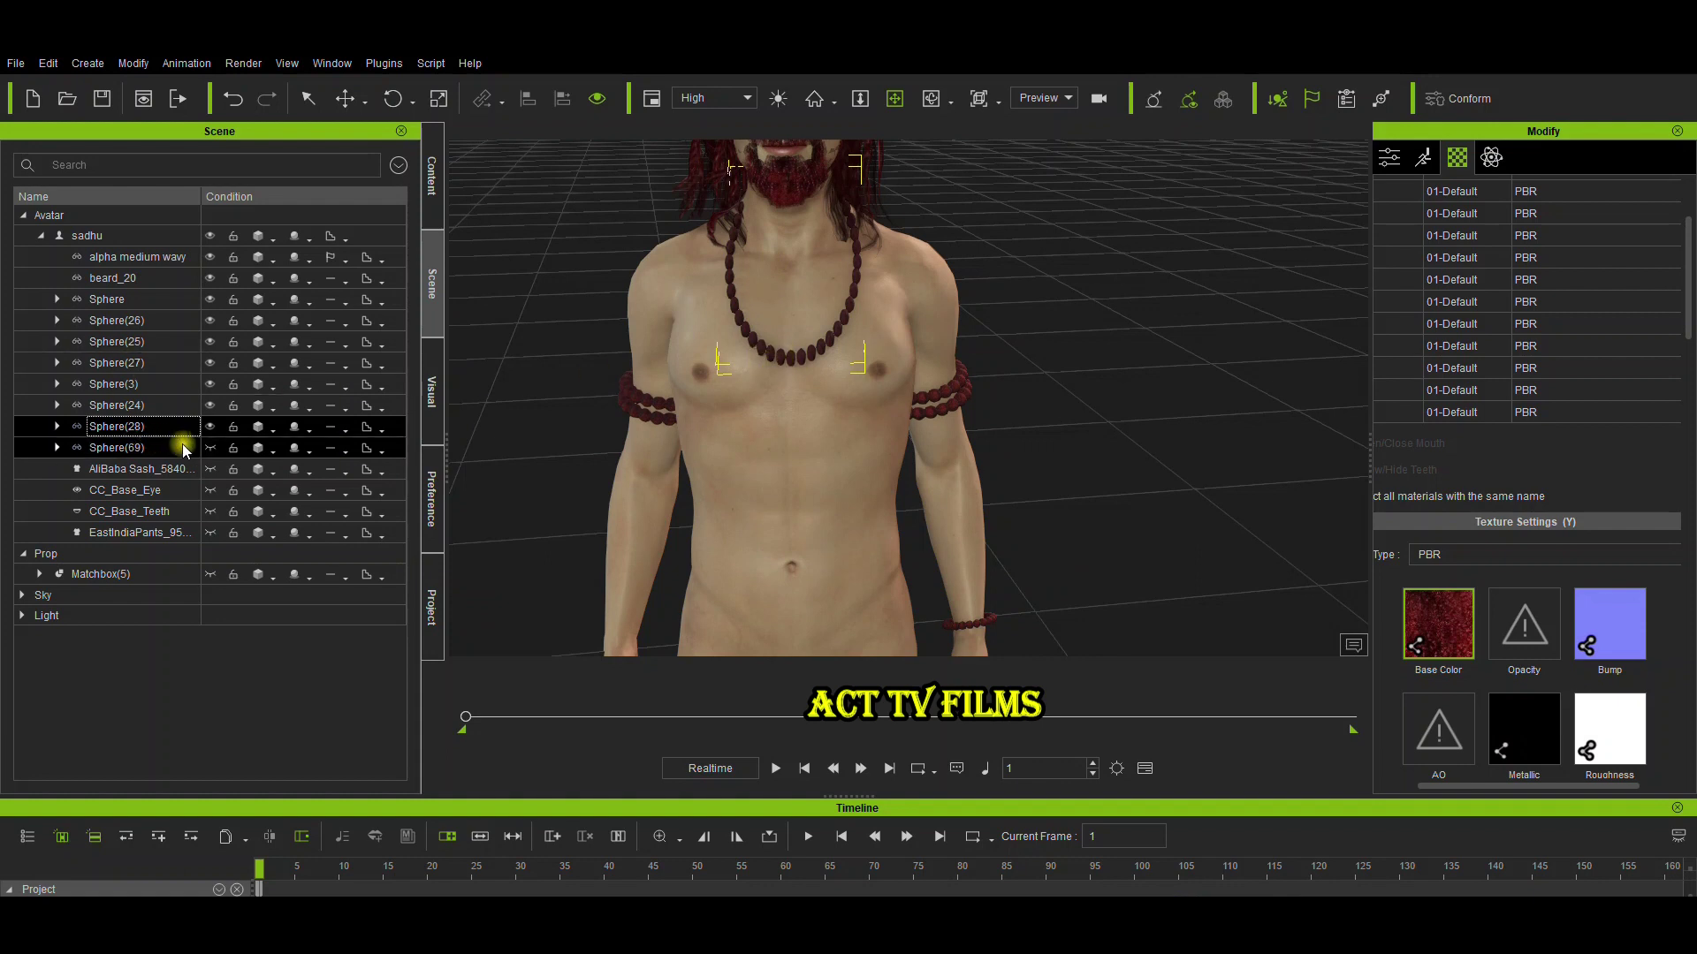
click(211, 450)
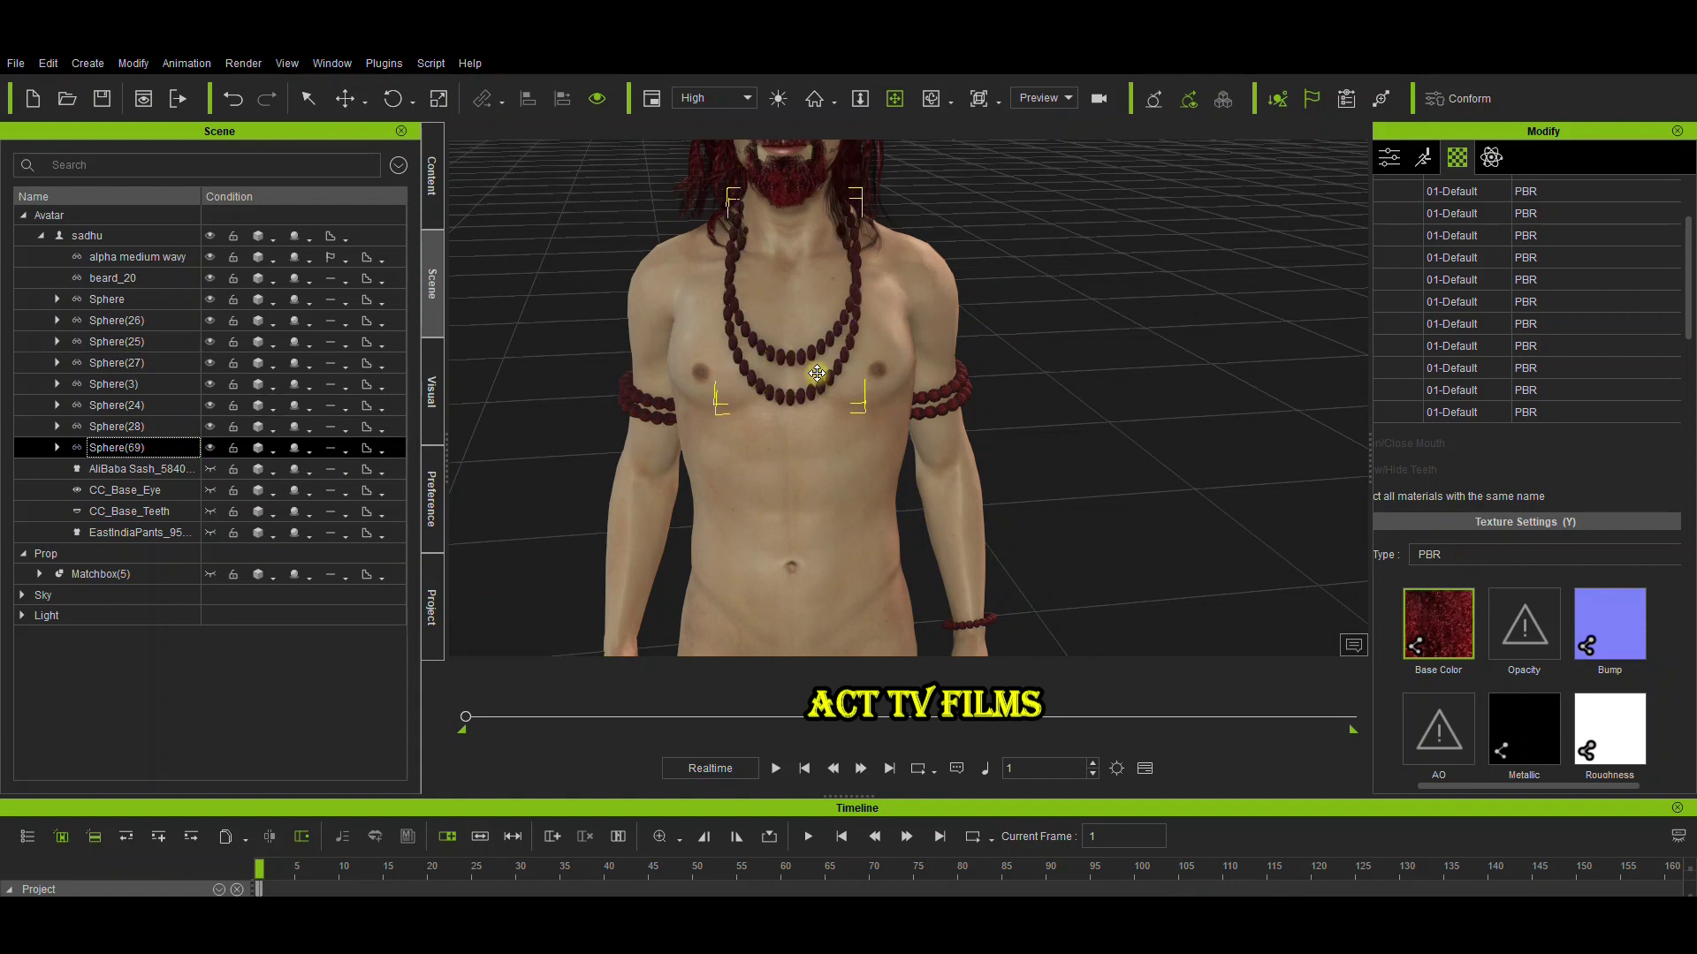
click(211, 469)
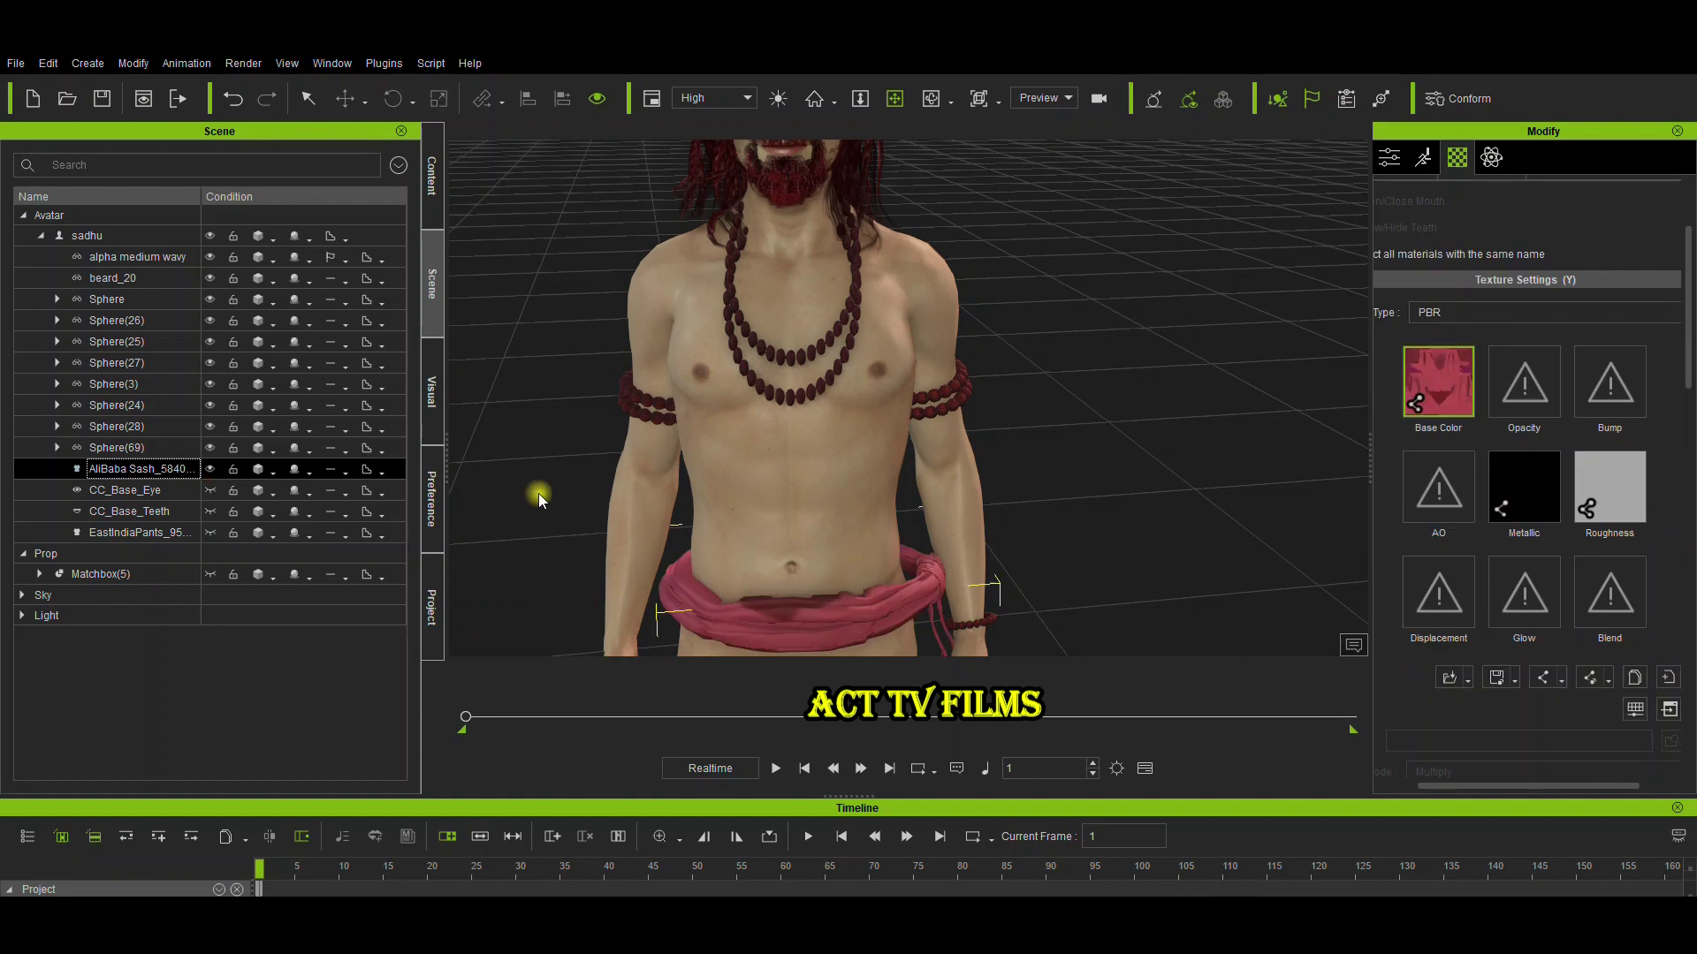
scroll(736, 530, down, 3)
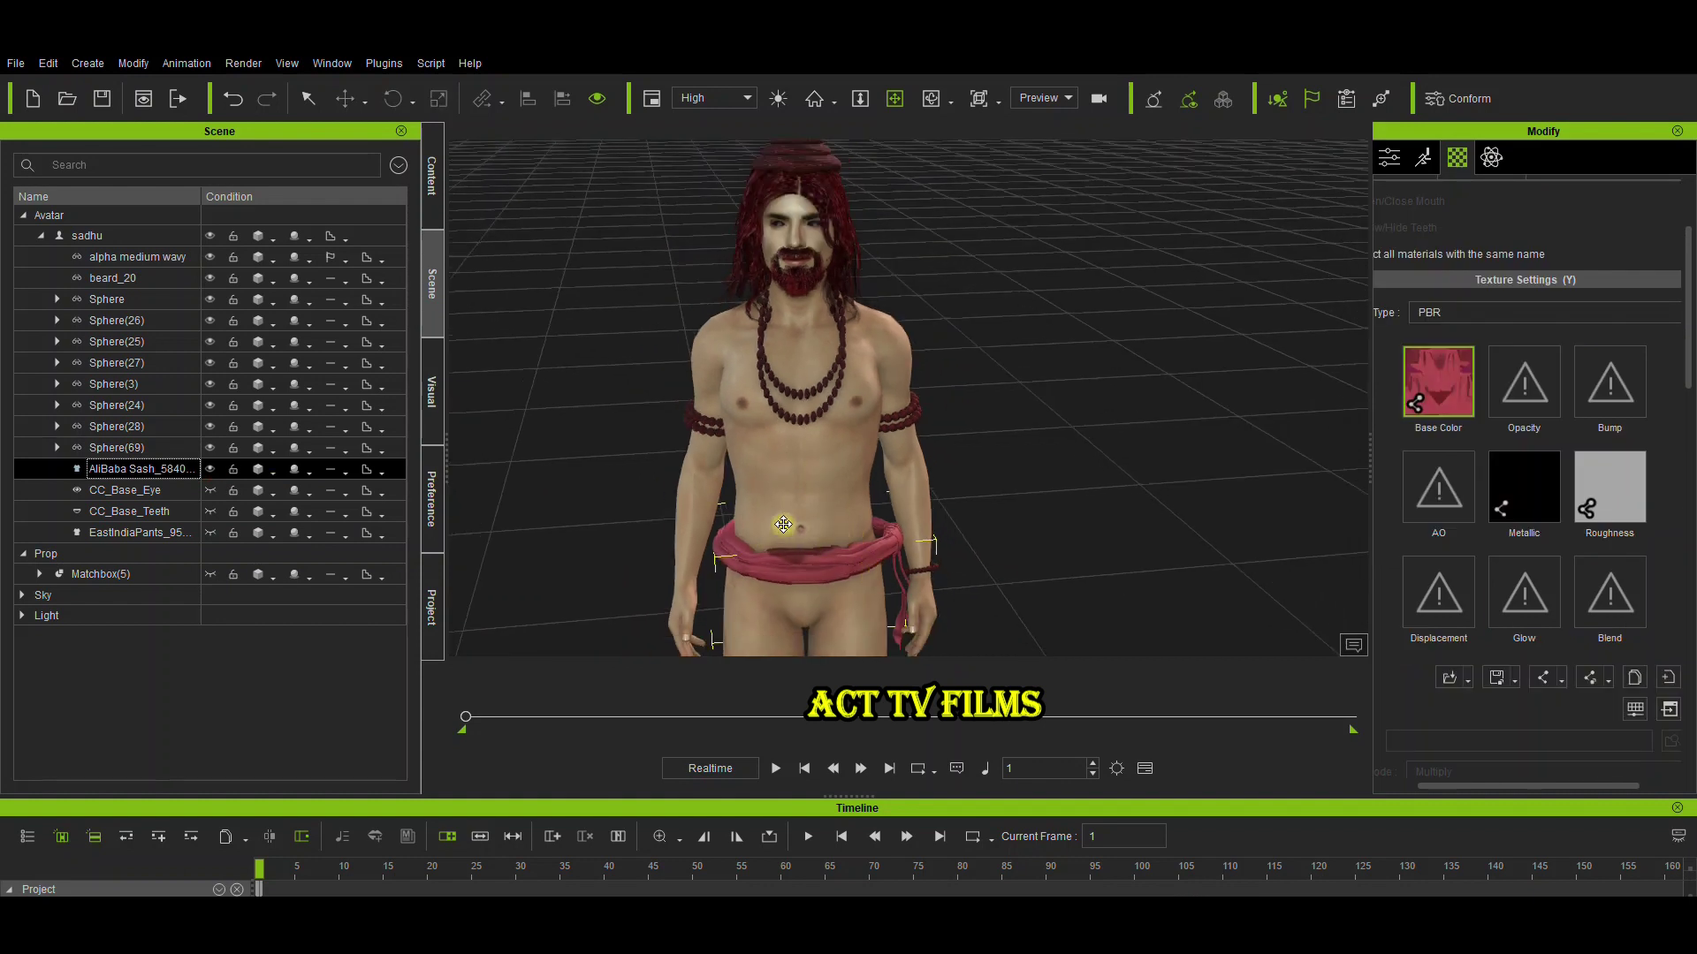
scroll(783, 525, up, 3)
Unhide the sadhu avatar's CC_Base_Eye, CC_Base_Teeth and EastIndiaPants, and view the fully dressed character
click(209, 491)
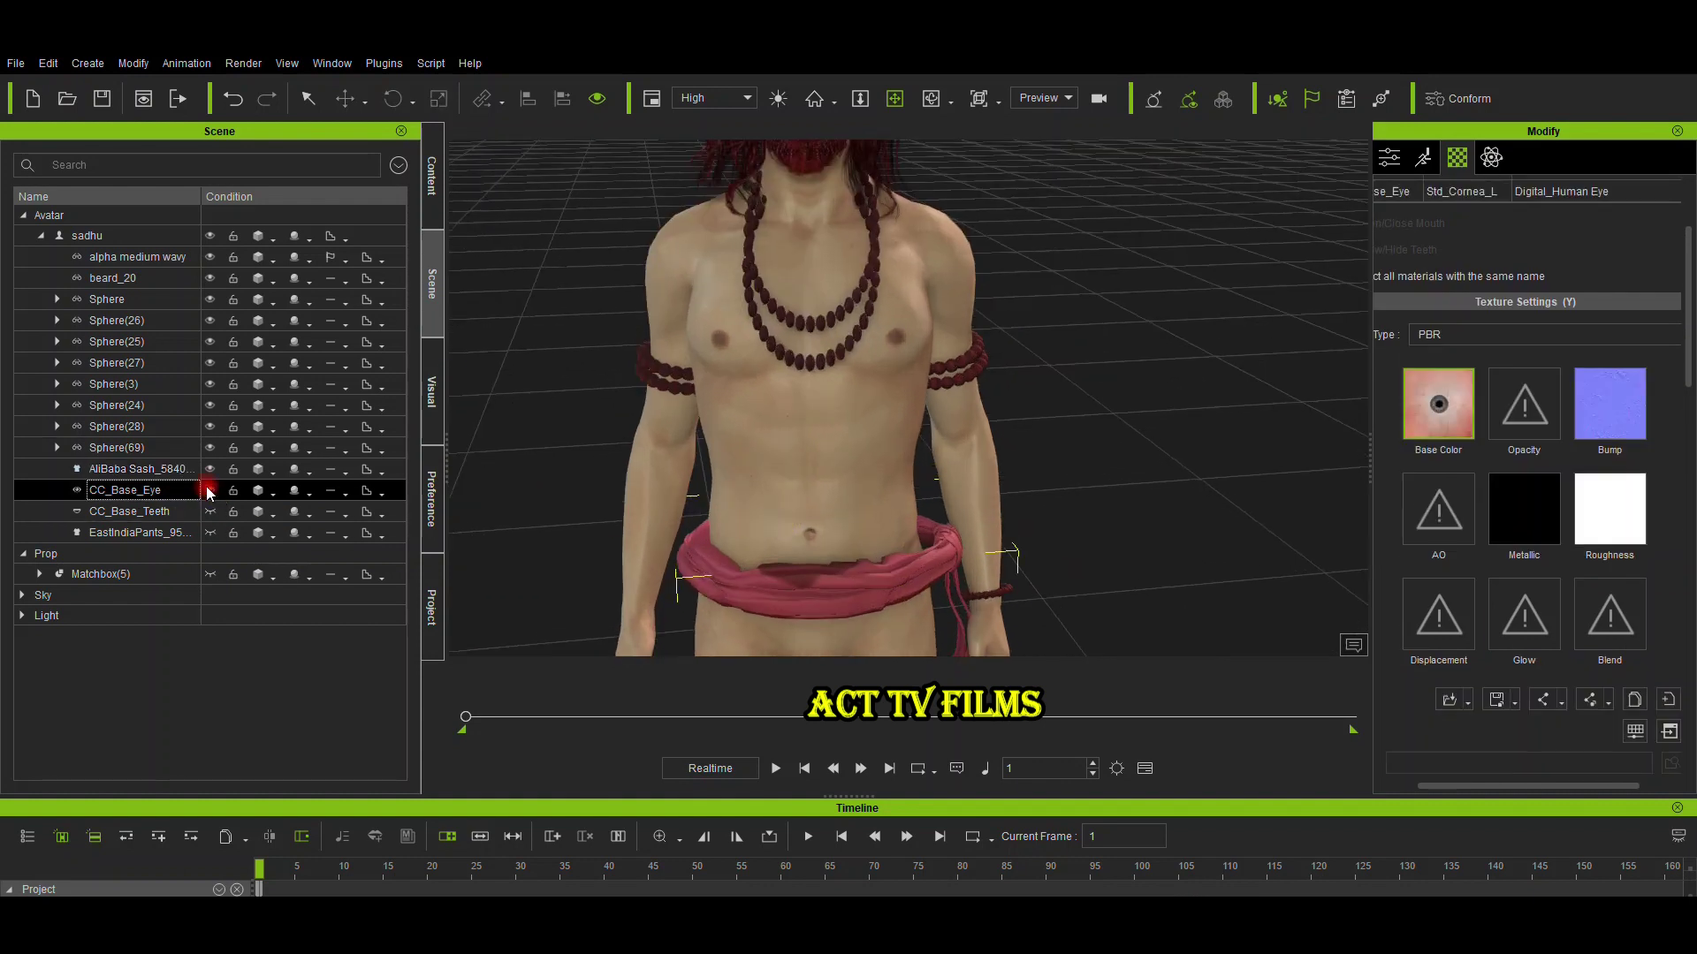
click(209, 512)
click(207, 533)
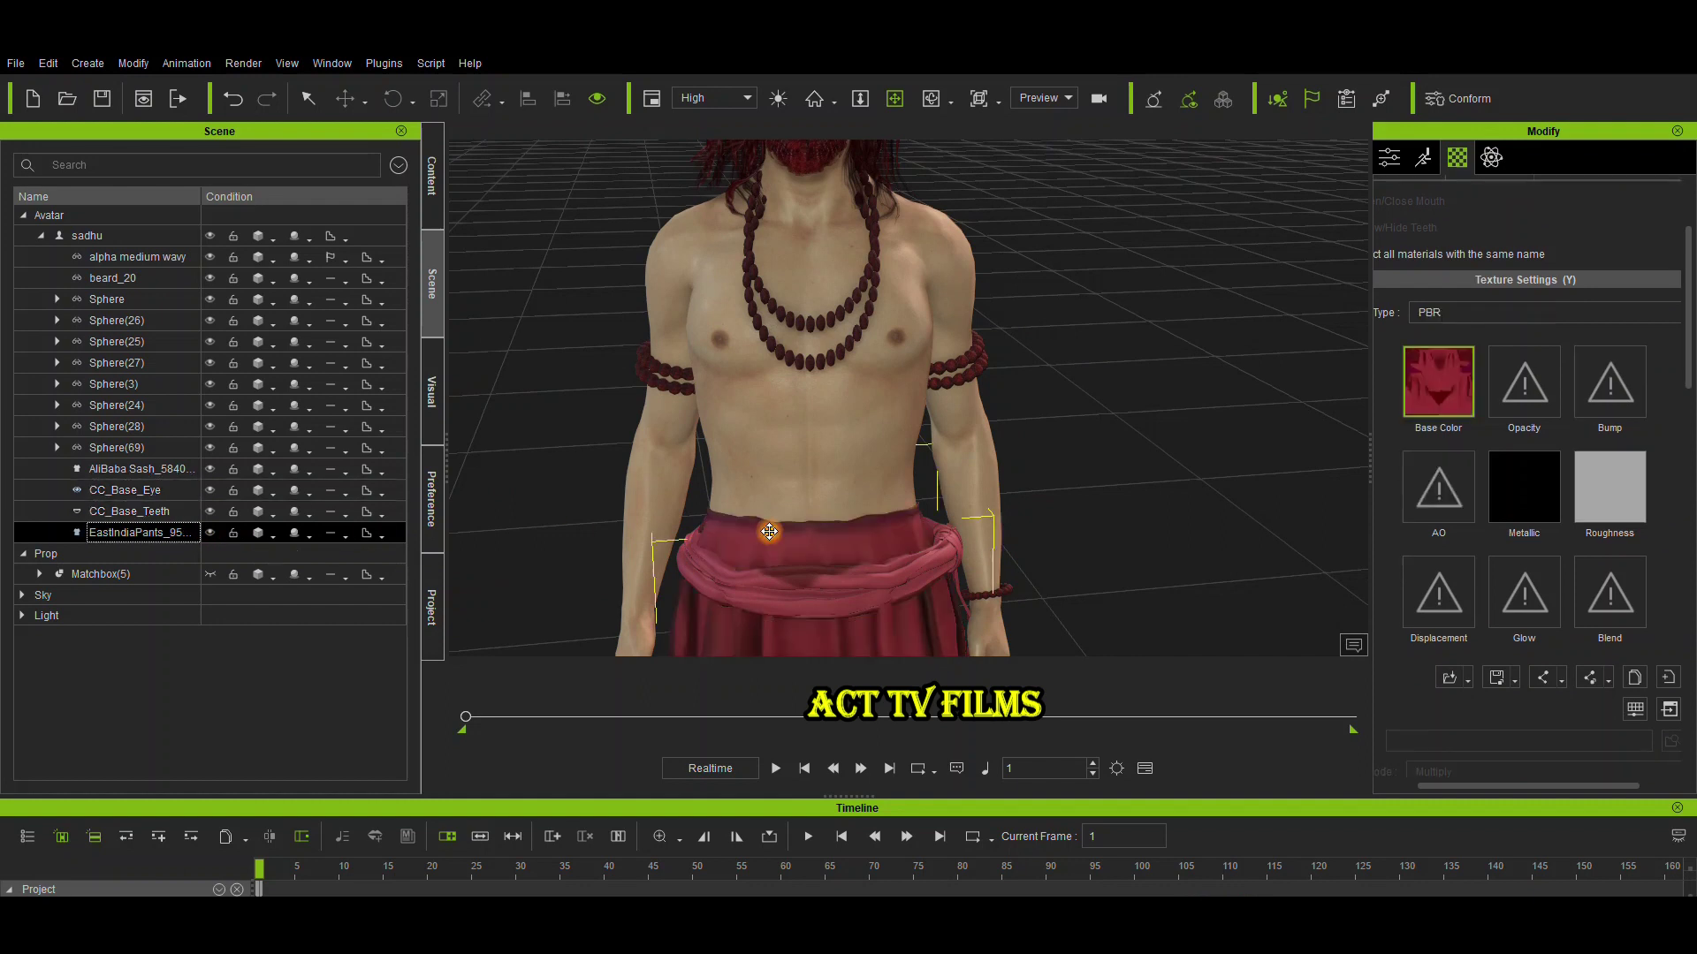
scroll(764, 485, down, 3)
scroll(788, 514, down, 2)
drag(787, 516, 795, 400)
click(932, 104)
drag(929, 357, 1141, 392)
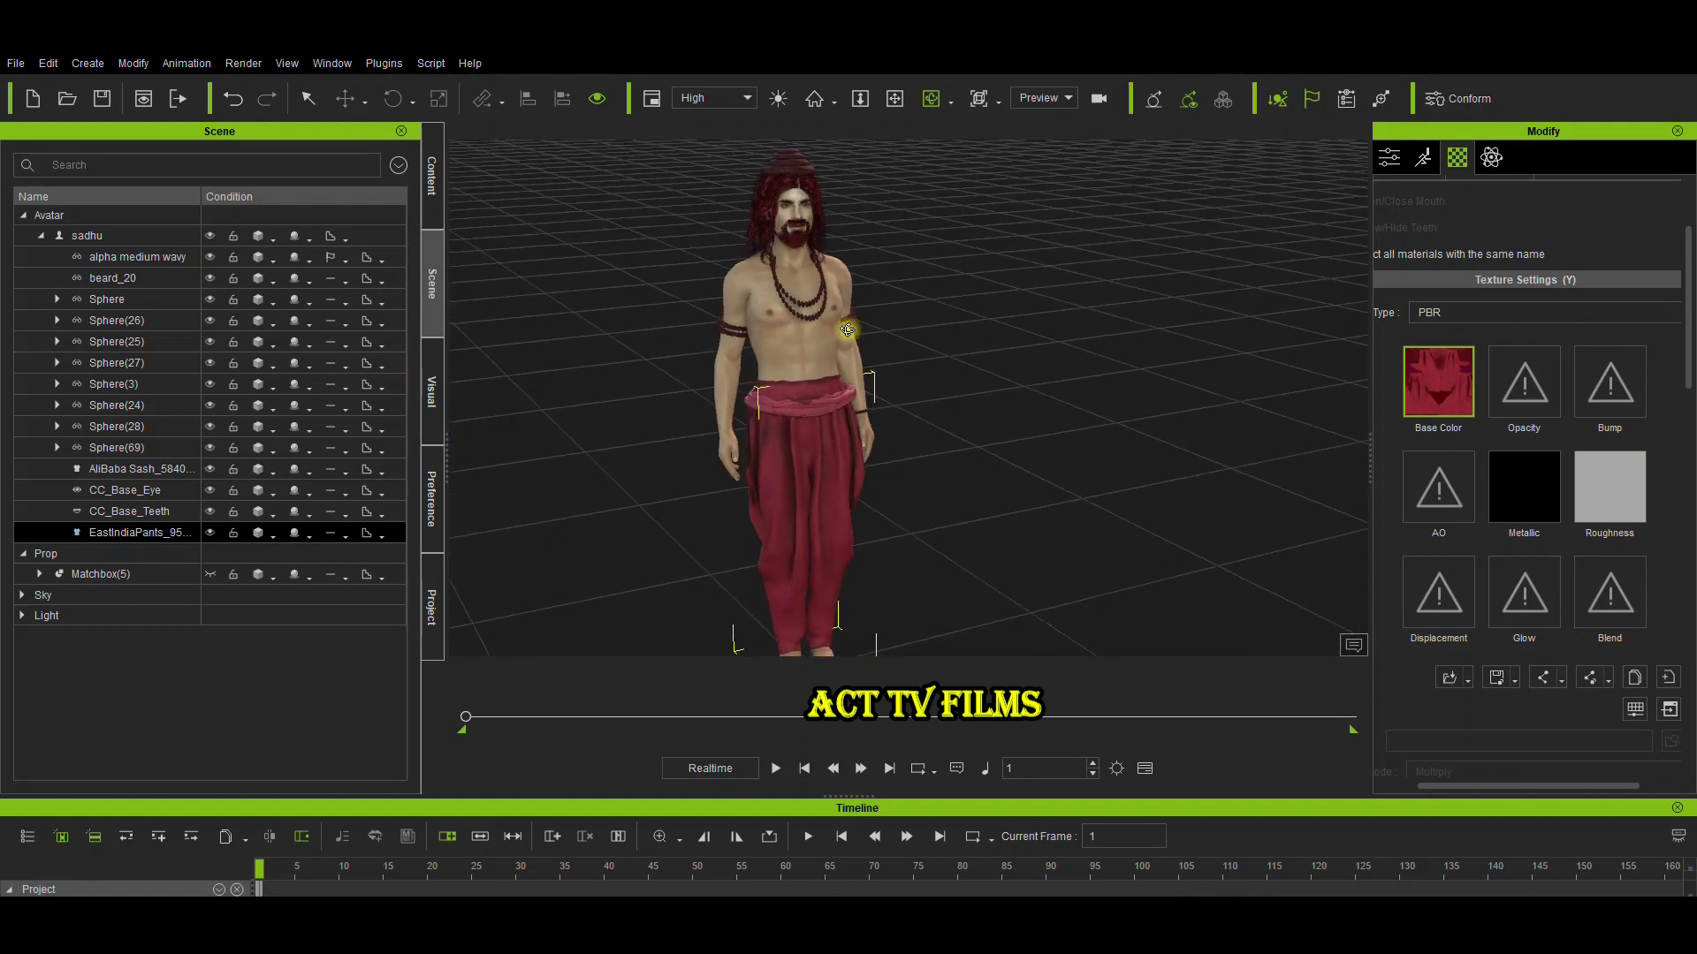
drag(739, 337, 692, 337)
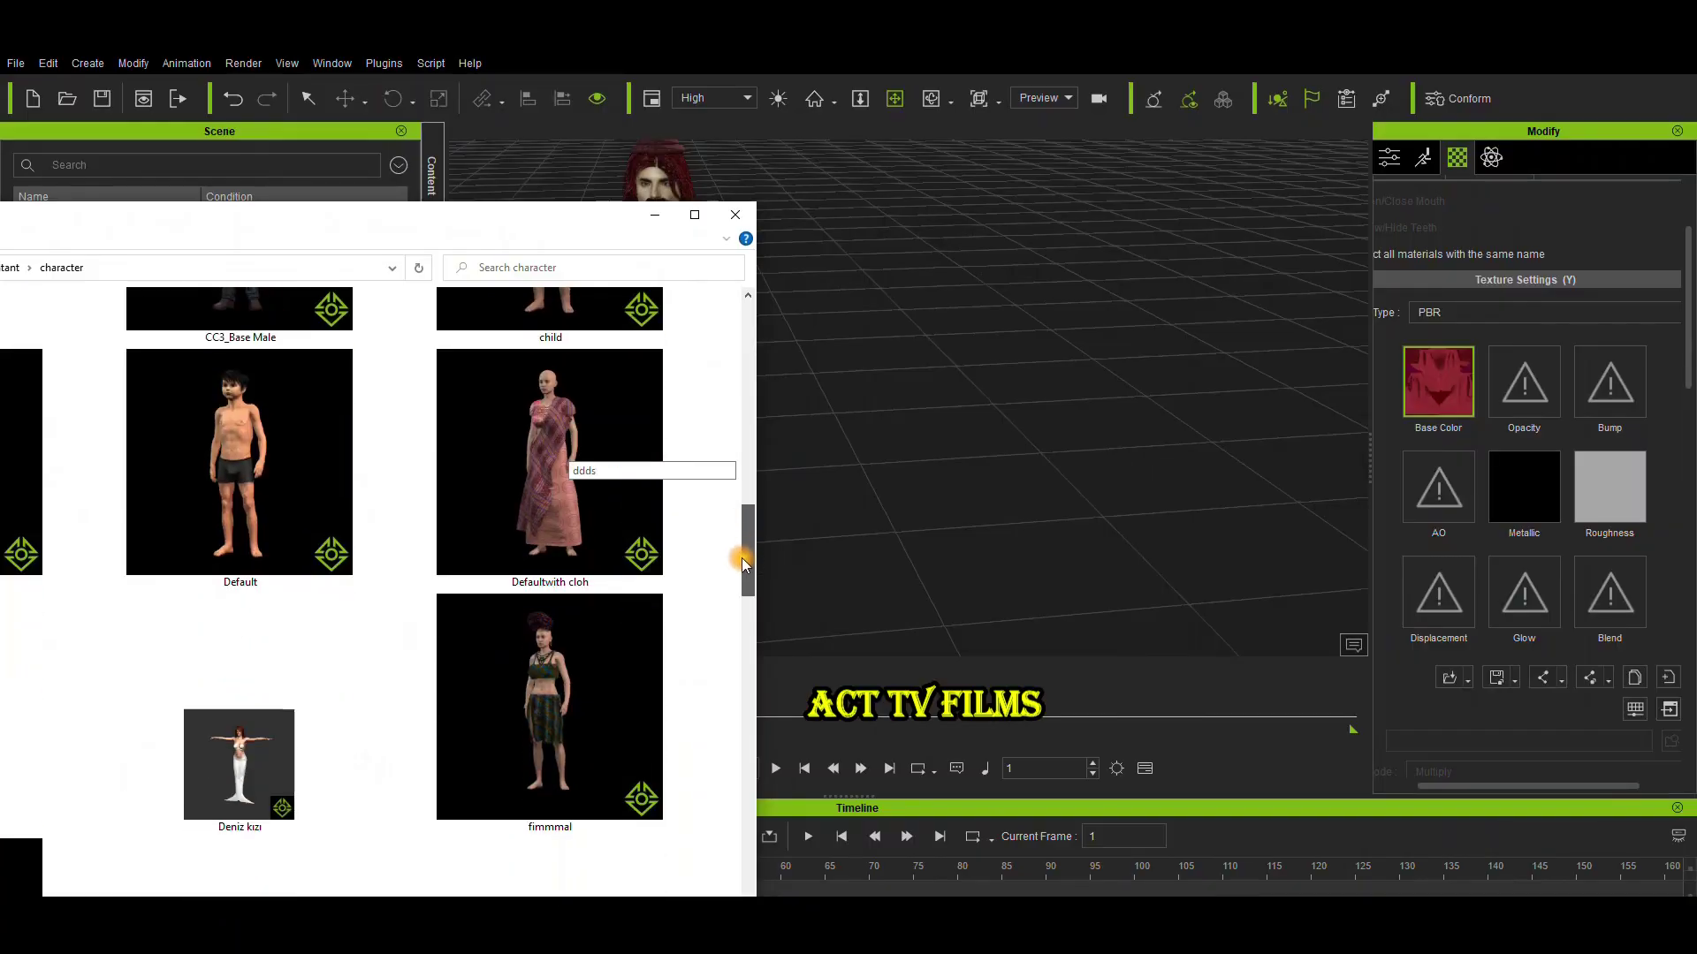
Switch to the character folder in File Explorer and bring the indian avatar into the scene beside the sadhu
drag(745, 584, 742, 644)
drag(558, 219, 960, 249)
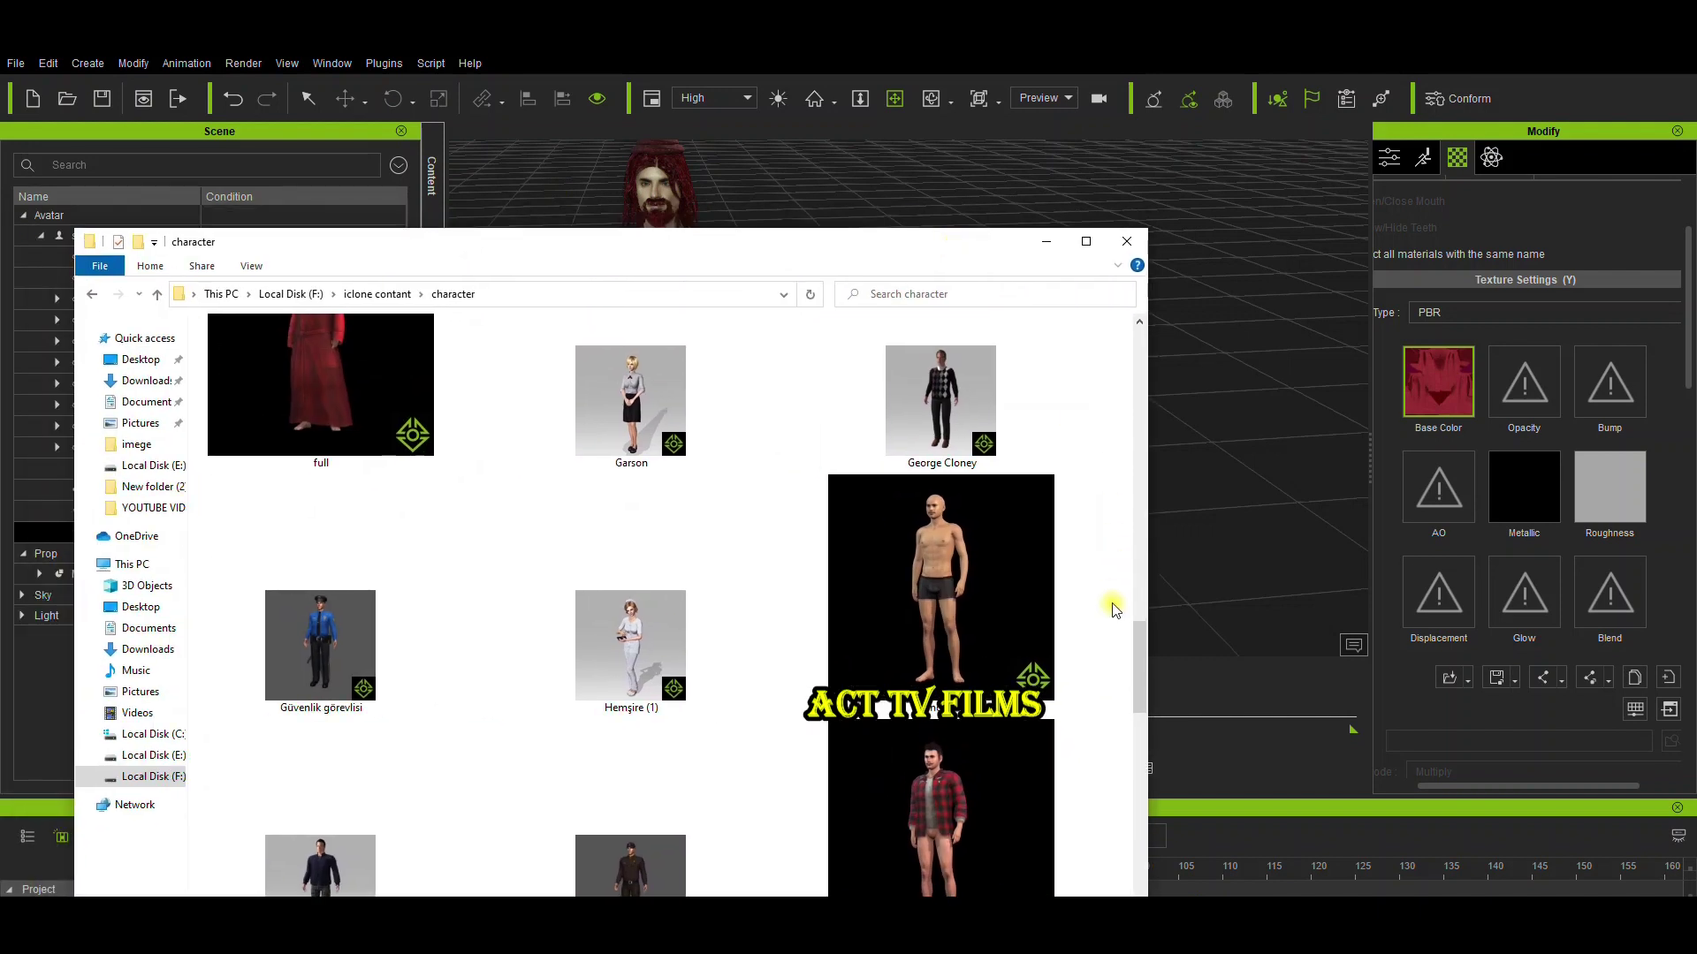
drag(1138, 680, 1137, 760)
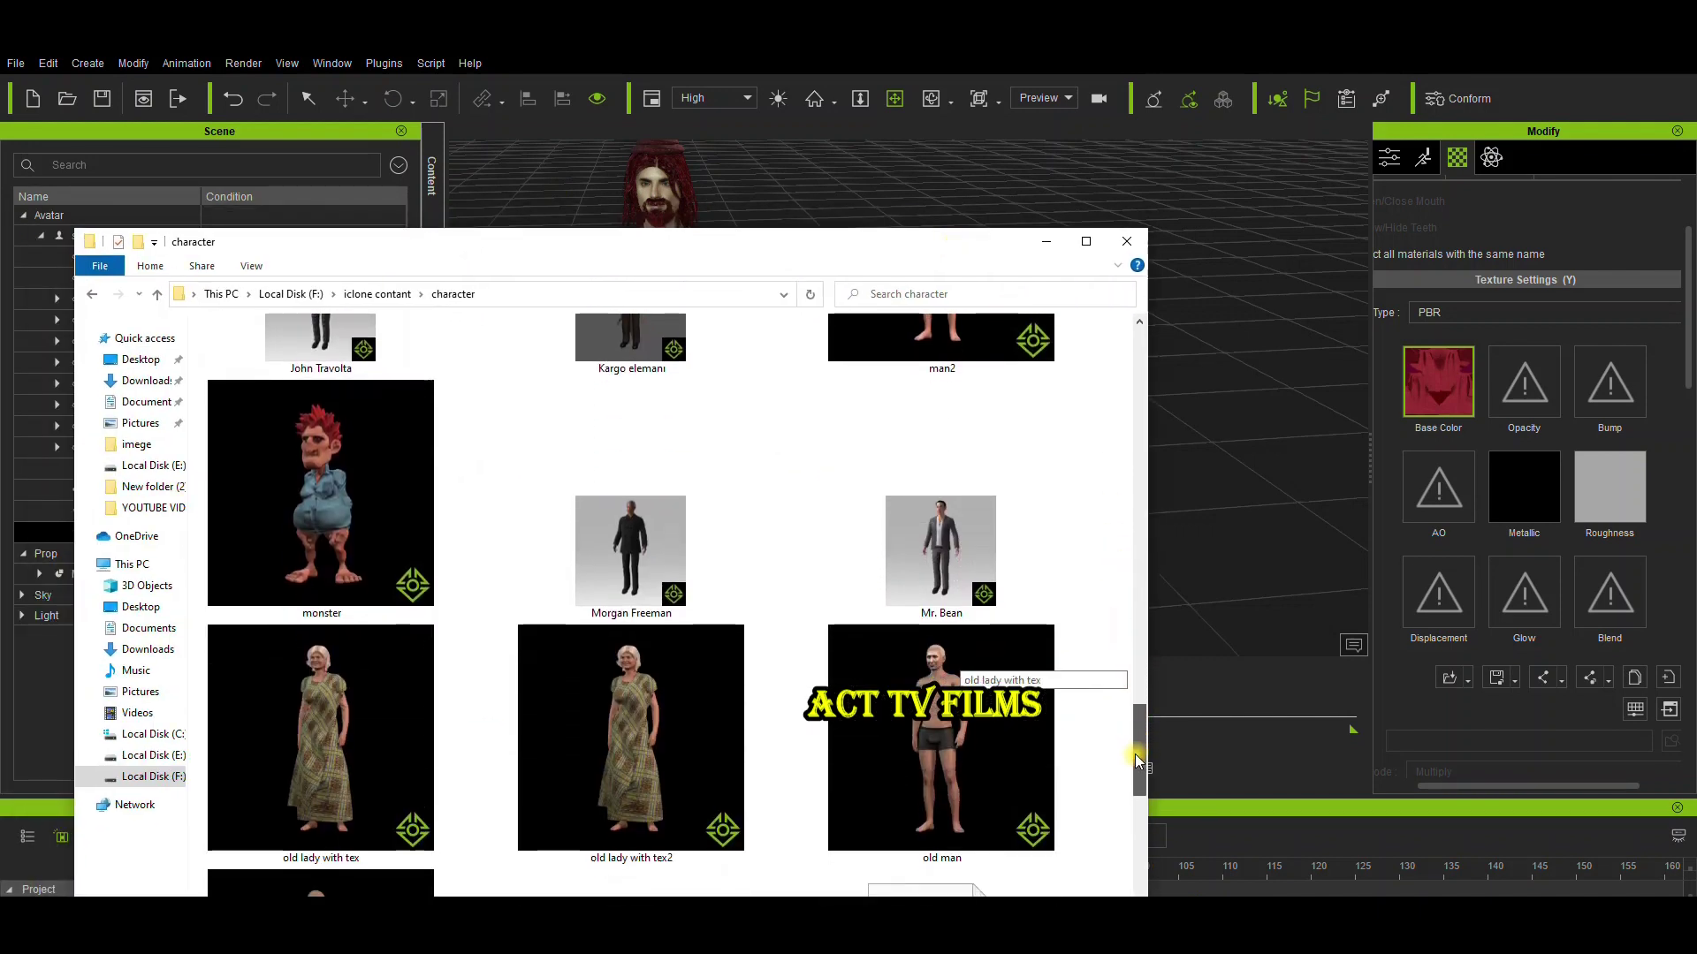
drag(890, 243, 335, 189)
drag(436, 670, 312, 562)
drag(299, 186, 540, 150)
drag(825, 652, 823, 565)
drag(610, 585, 967, 606)
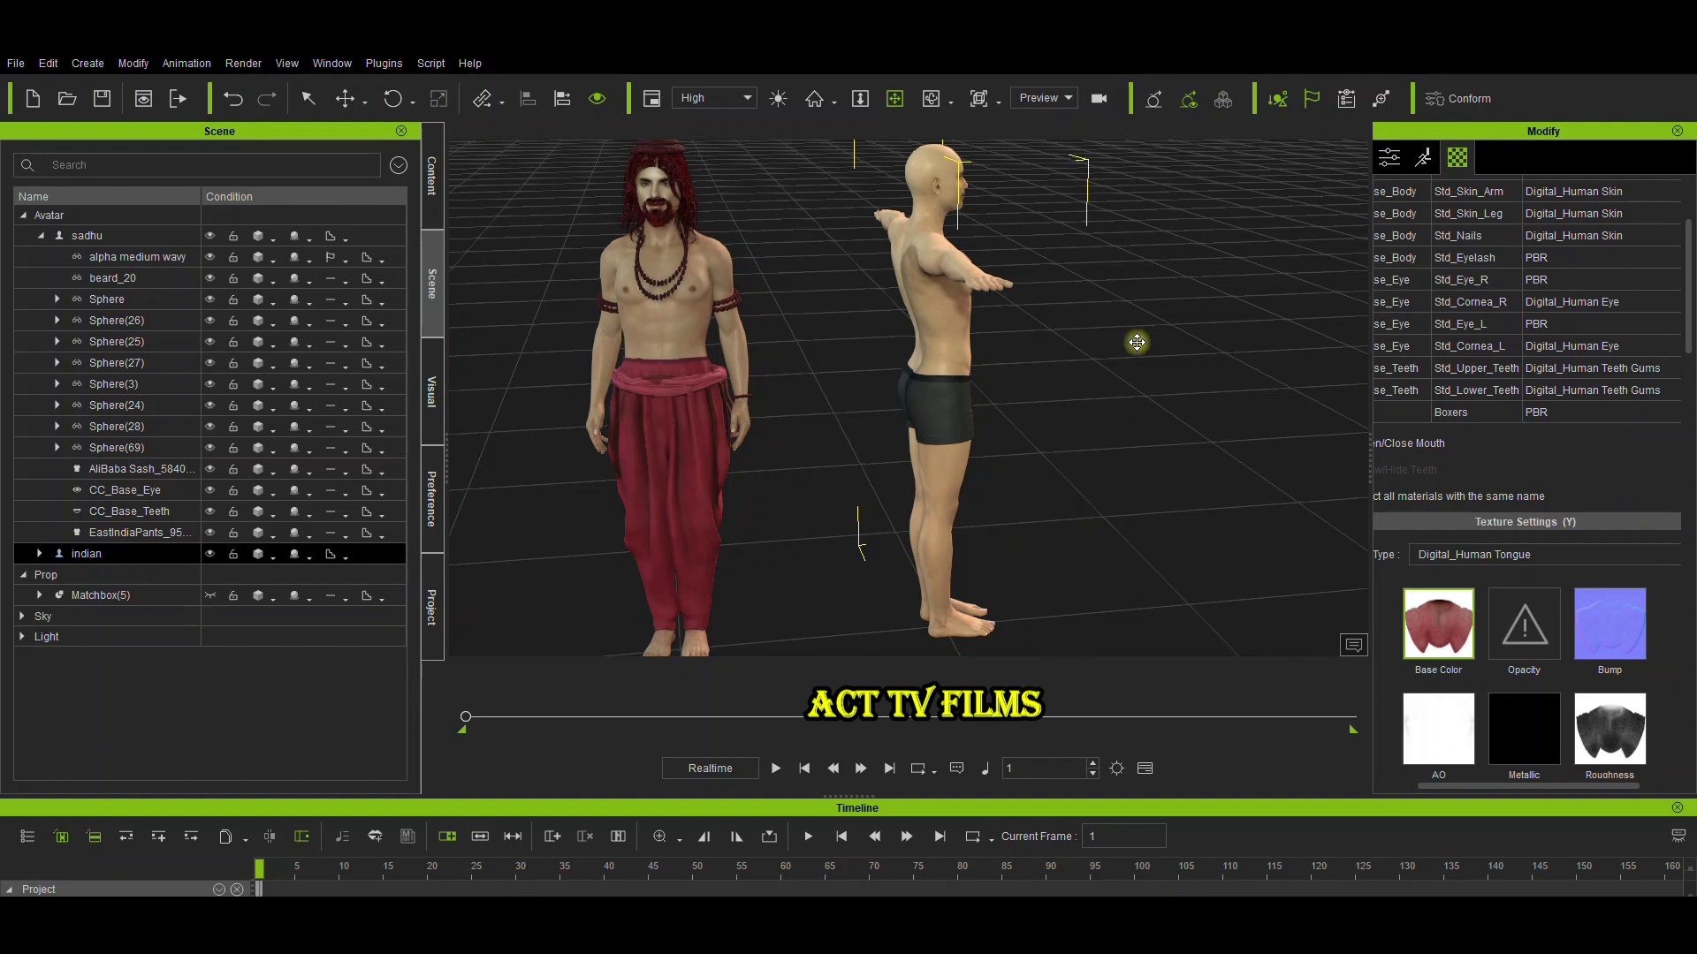
Rotate the indian avatar about -84 degrees around Z so that it faces the front
drag(1035, 362, 622, 372)
drag(930, 359, 766, 356)
right_drag(765, 356, 1102, 353)
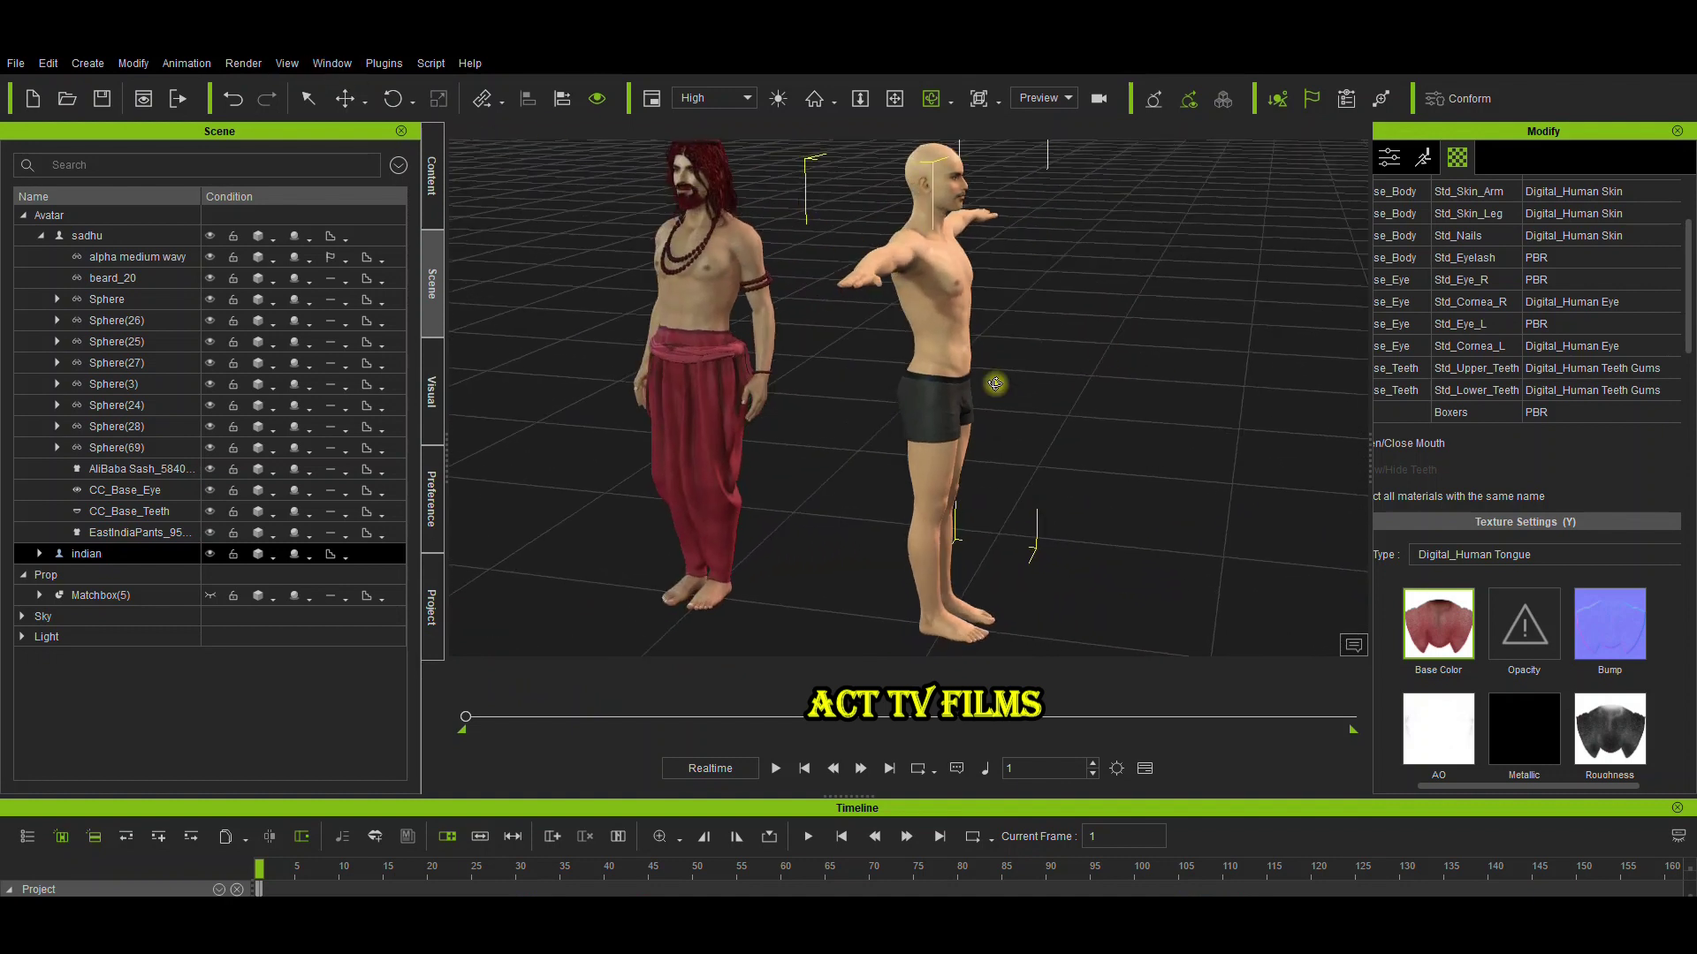
key(e)
drag(999, 661, 932, 674)
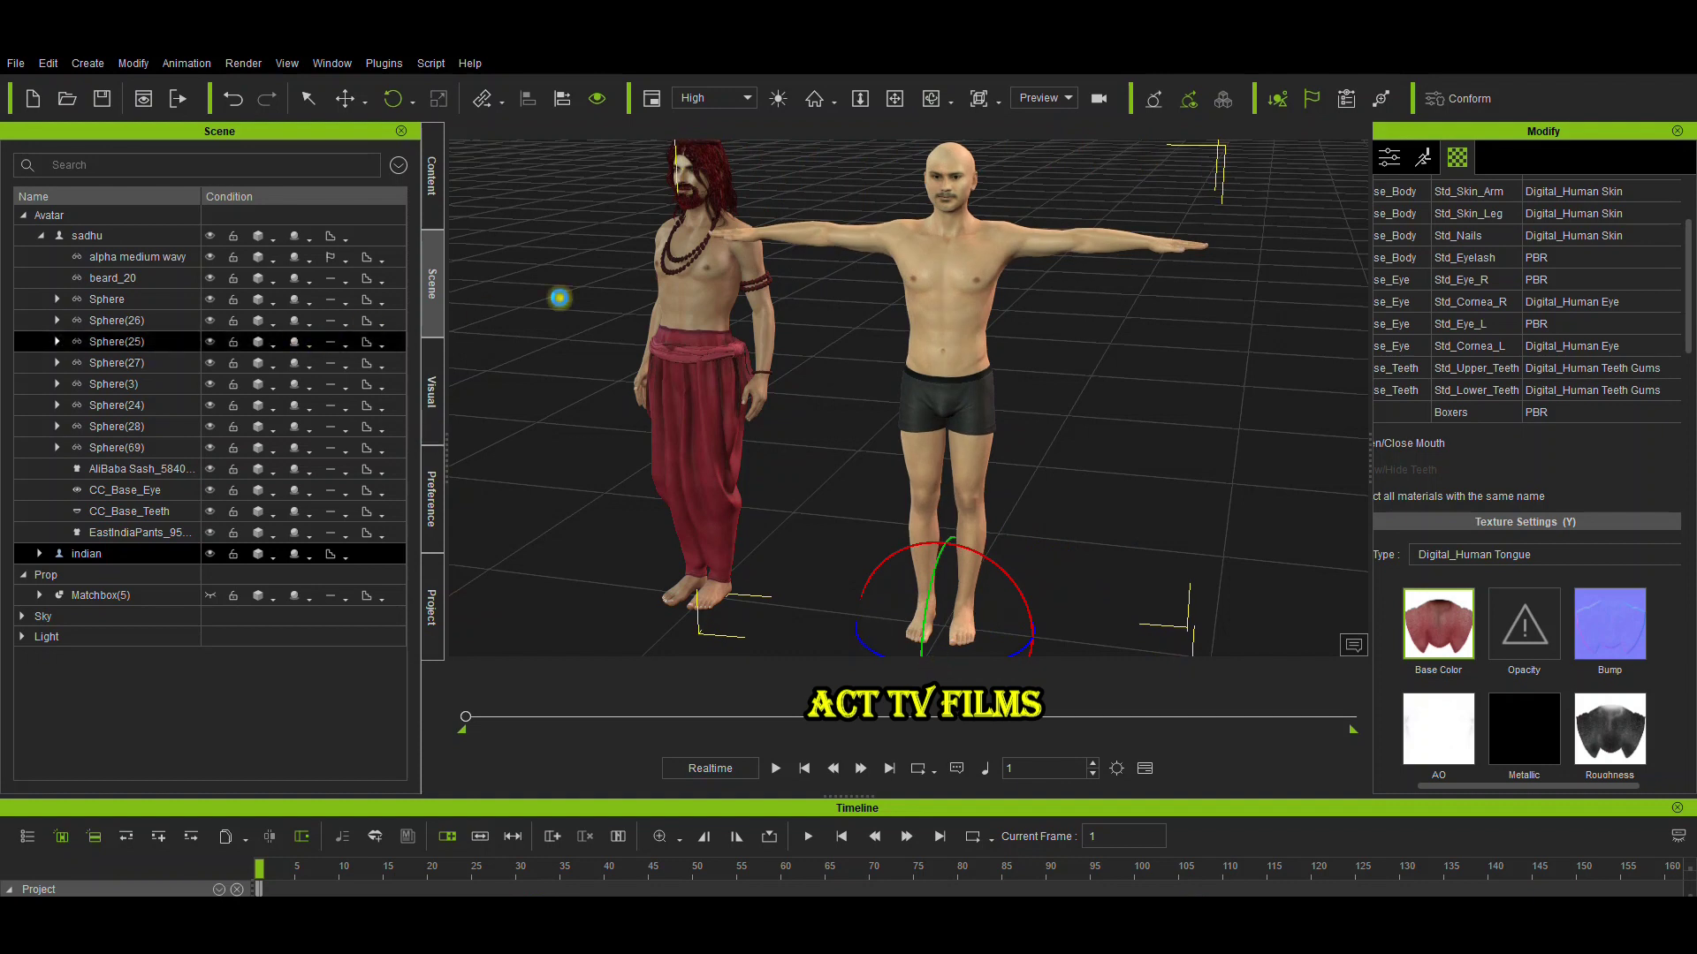
scroll(825, 261, down, 3)
key(c)
drag(694, 354, 774, 345)
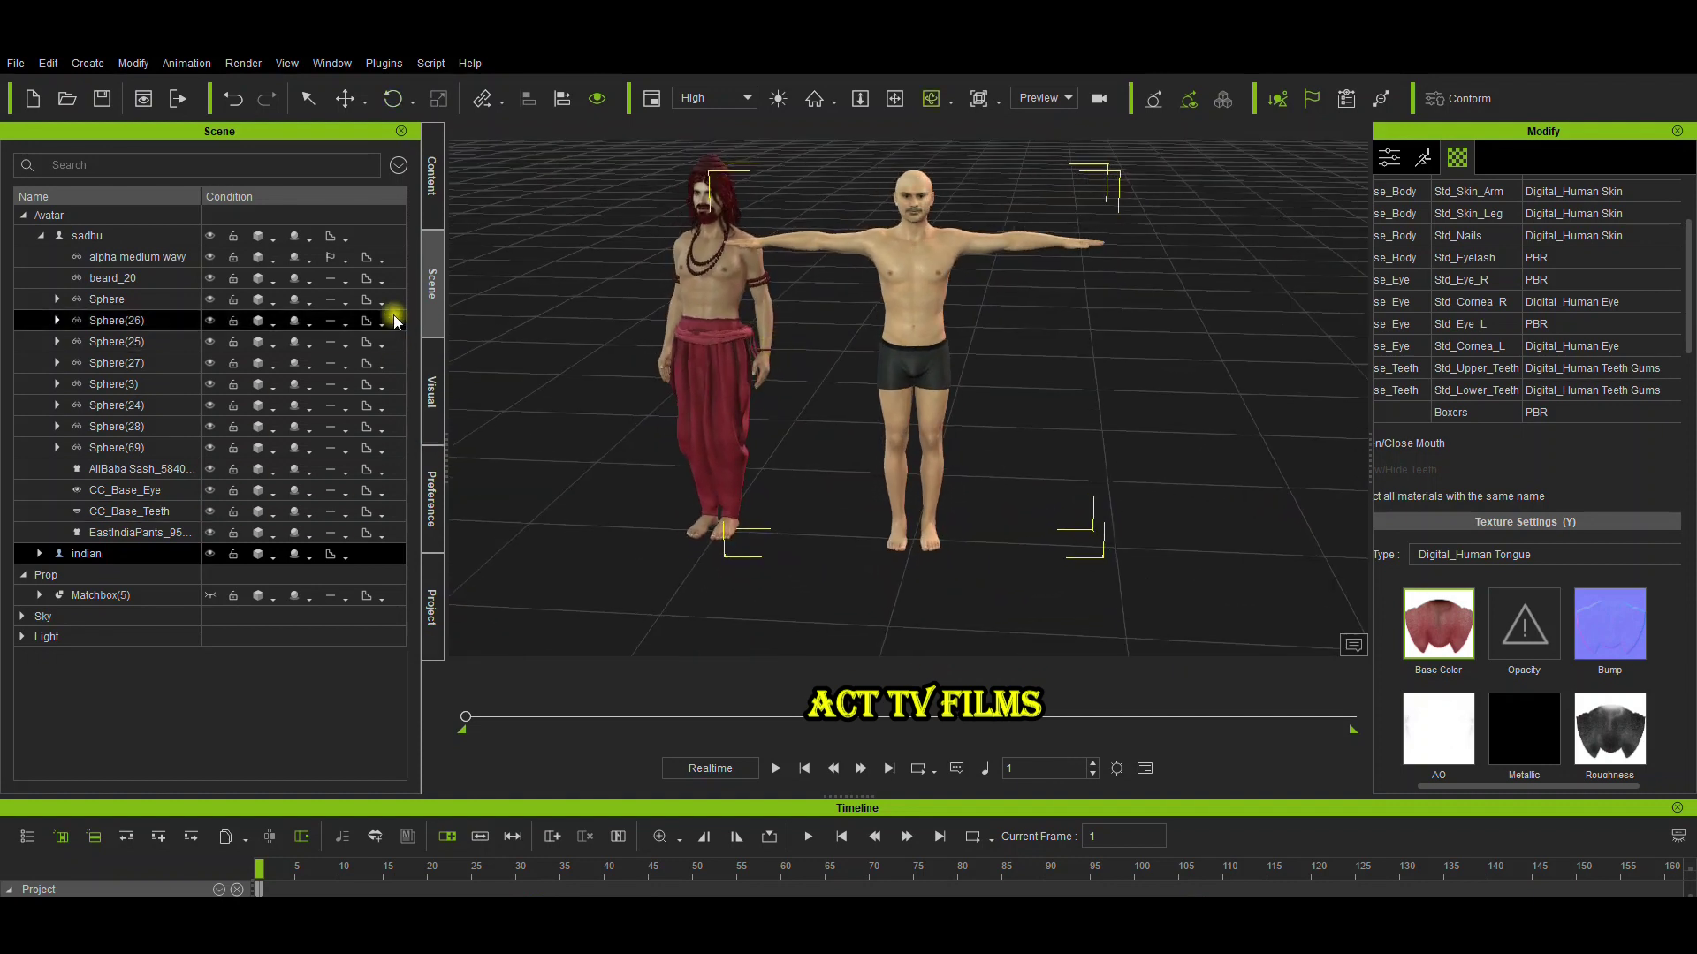
Dress the indian avatar in the shadu dhoti from the custom CC Cloth content
click(430, 177)
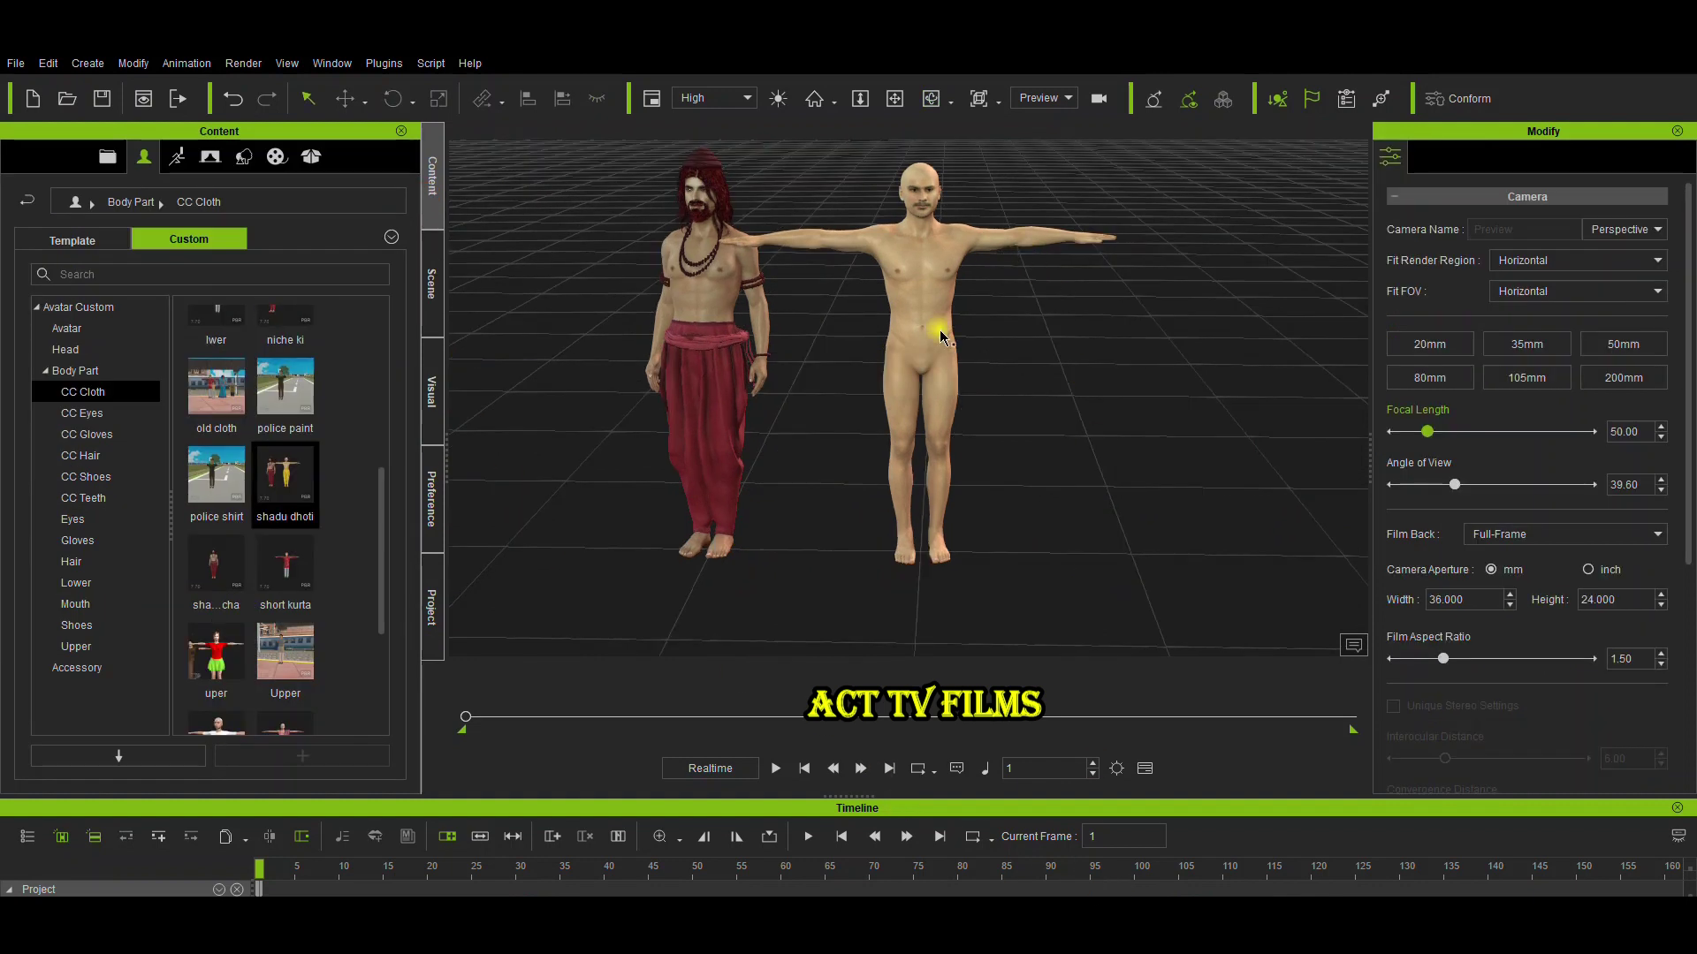
drag(1046, 486, 1007, 442)
click(905, 244)
right_drag(1023, 352, 816, 257)
click(894, 104)
drag(972, 230, 983, 305)
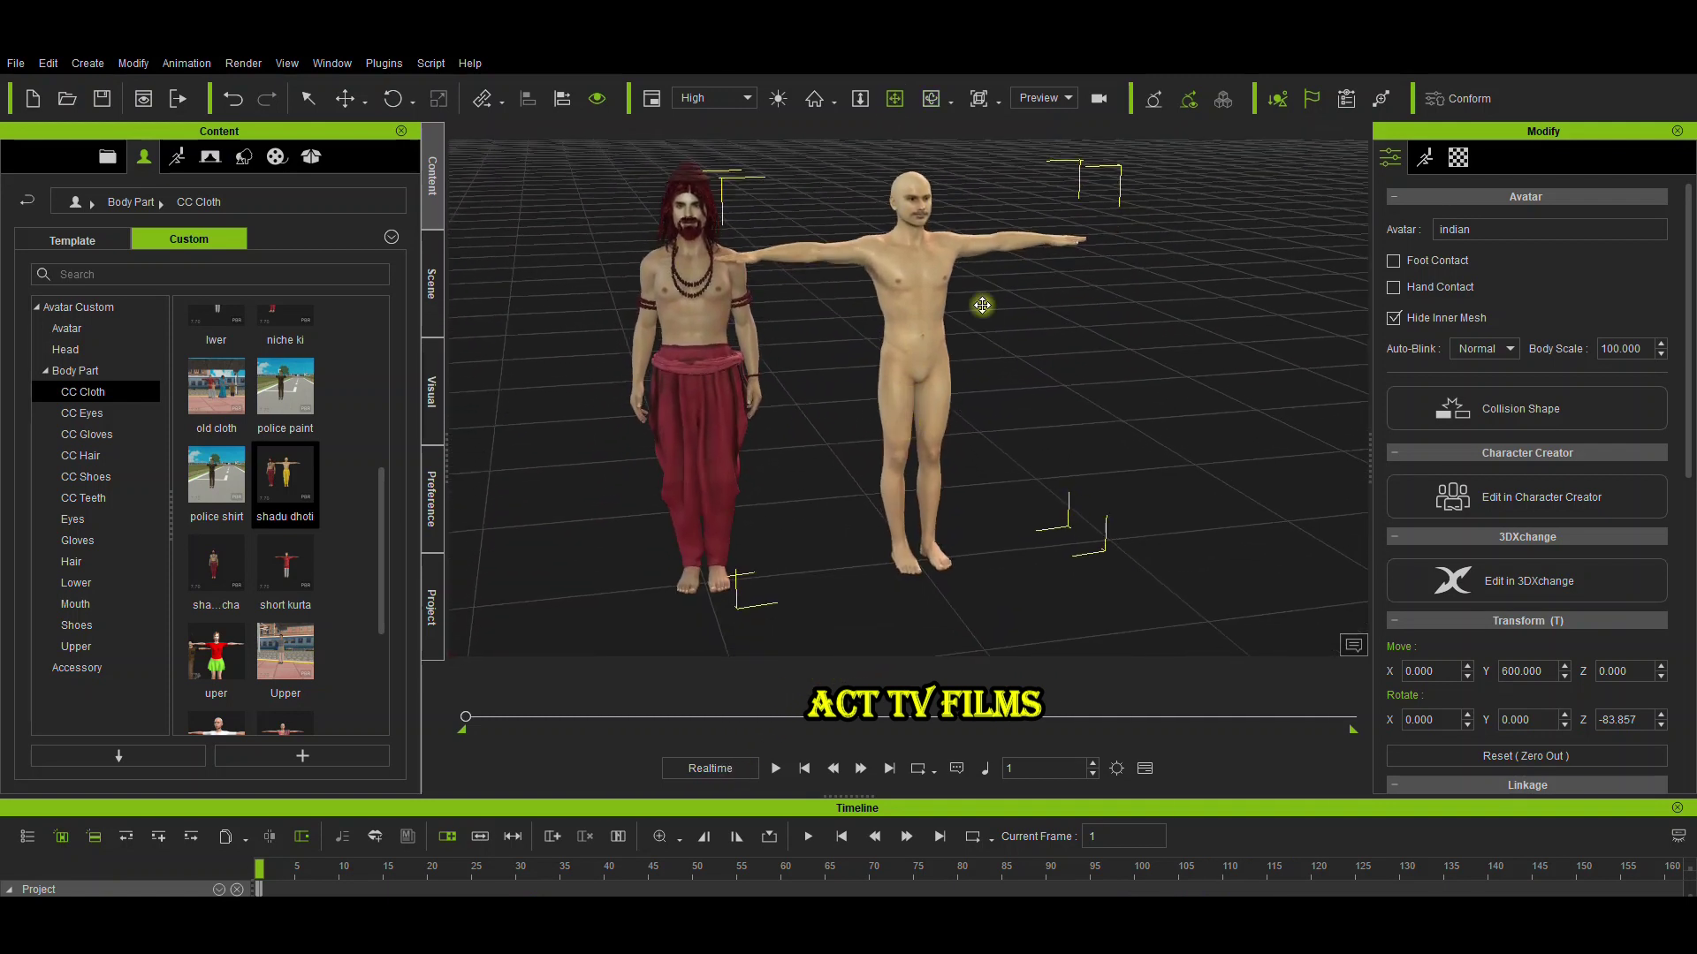
click(932, 98)
drag(926, 155, 735, 489)
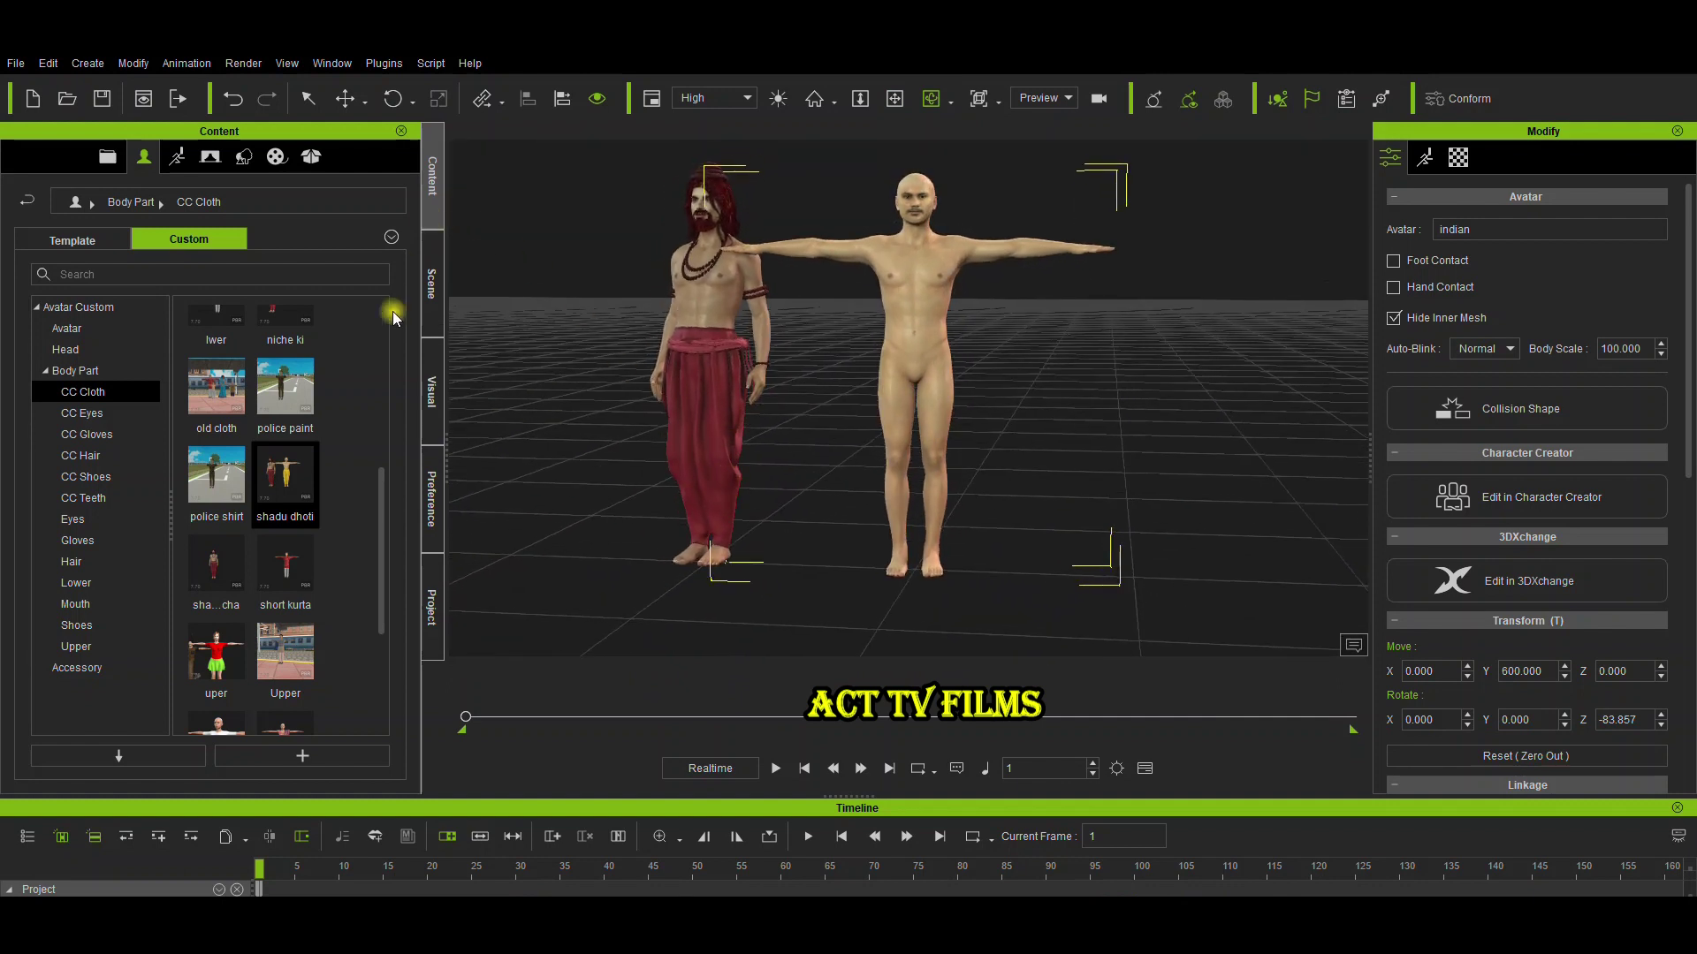
drag(285, 477, 938, 331)
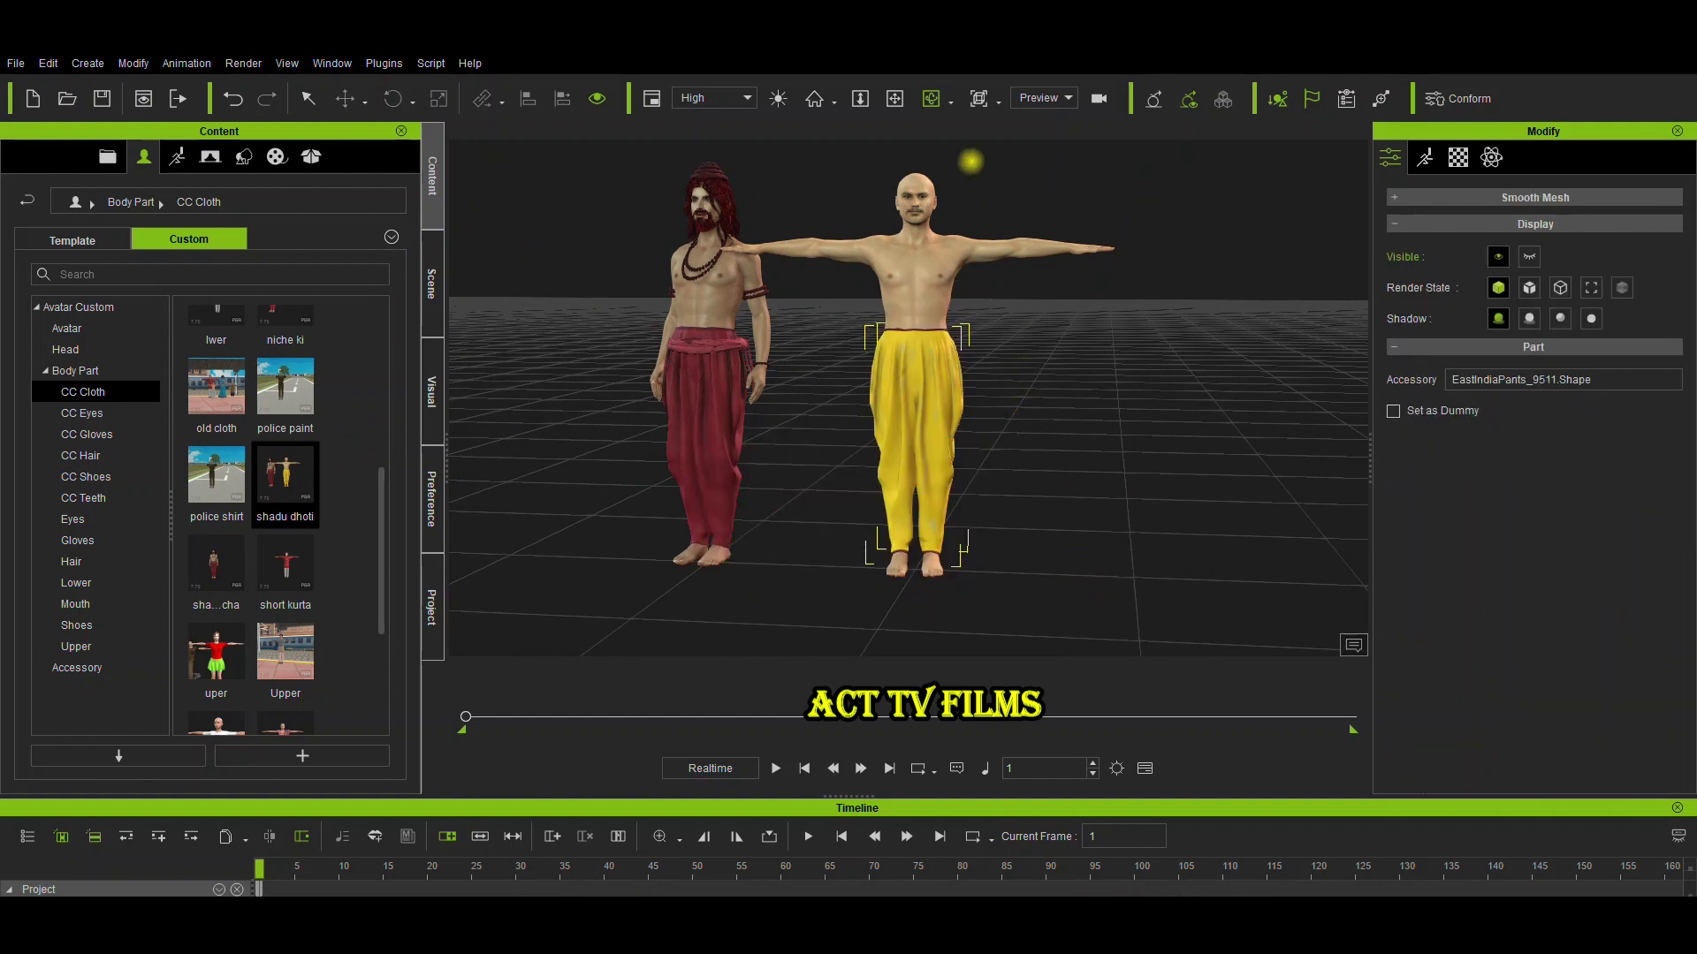
Add the custom CC Cloth sash beside the short kurta item to the indian avatar's waist, over the yellow dhoti
drag(1014, 354, 814, 466)
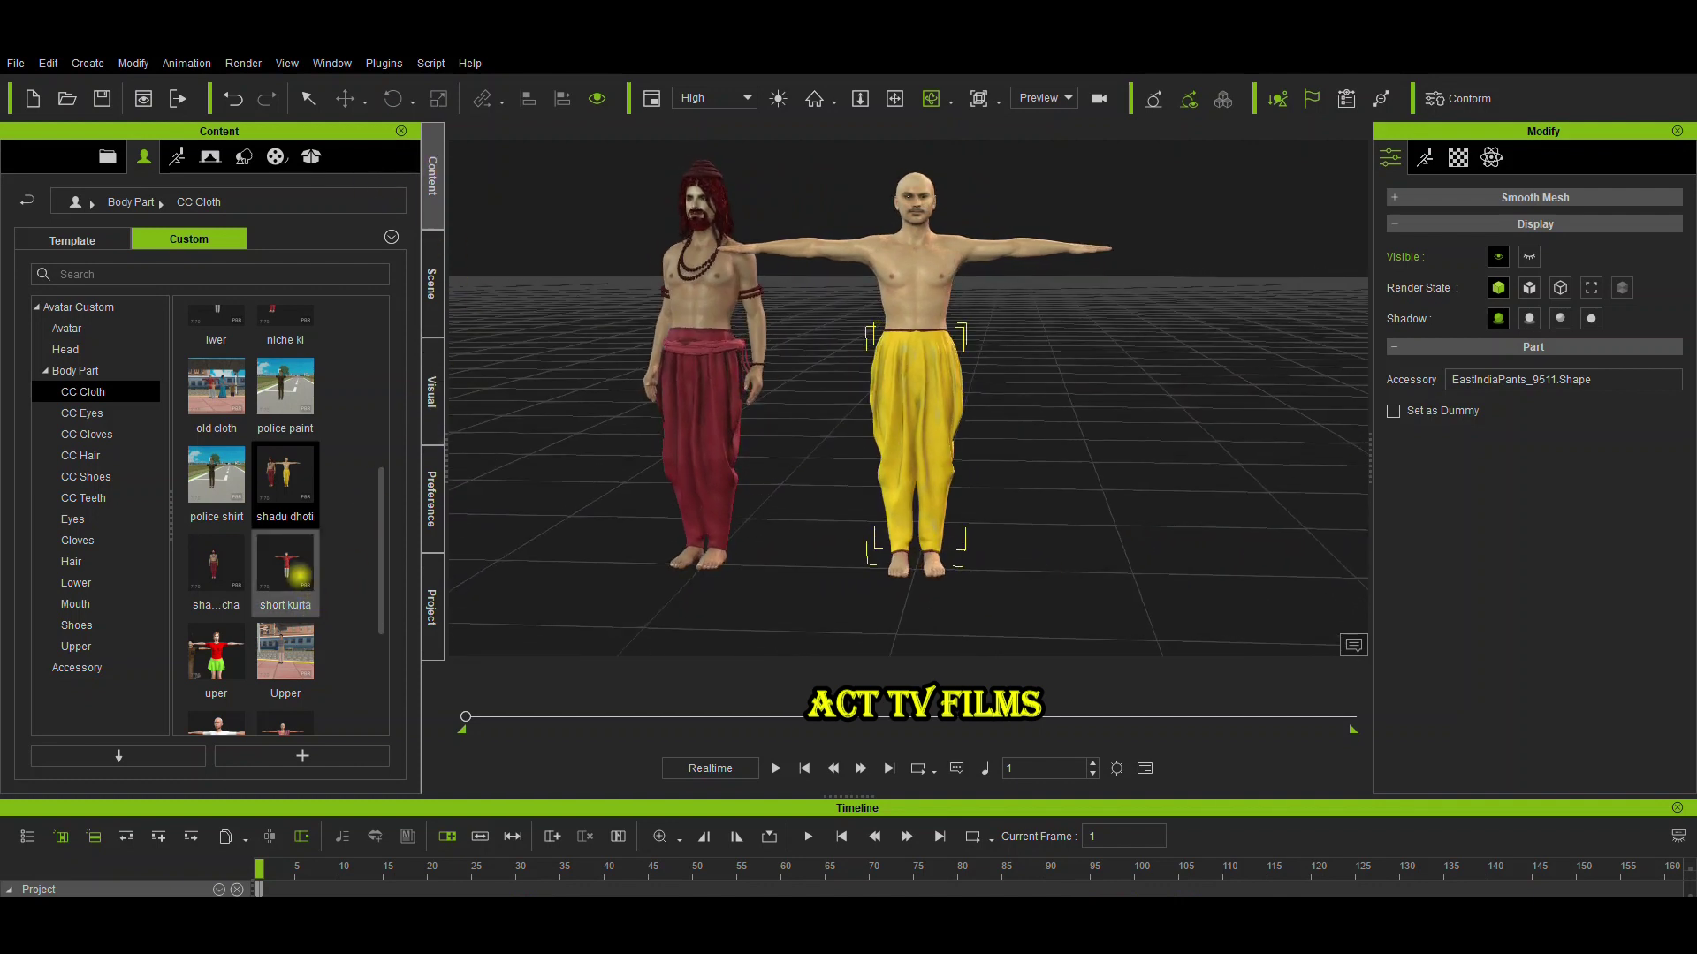
click(288, 528)
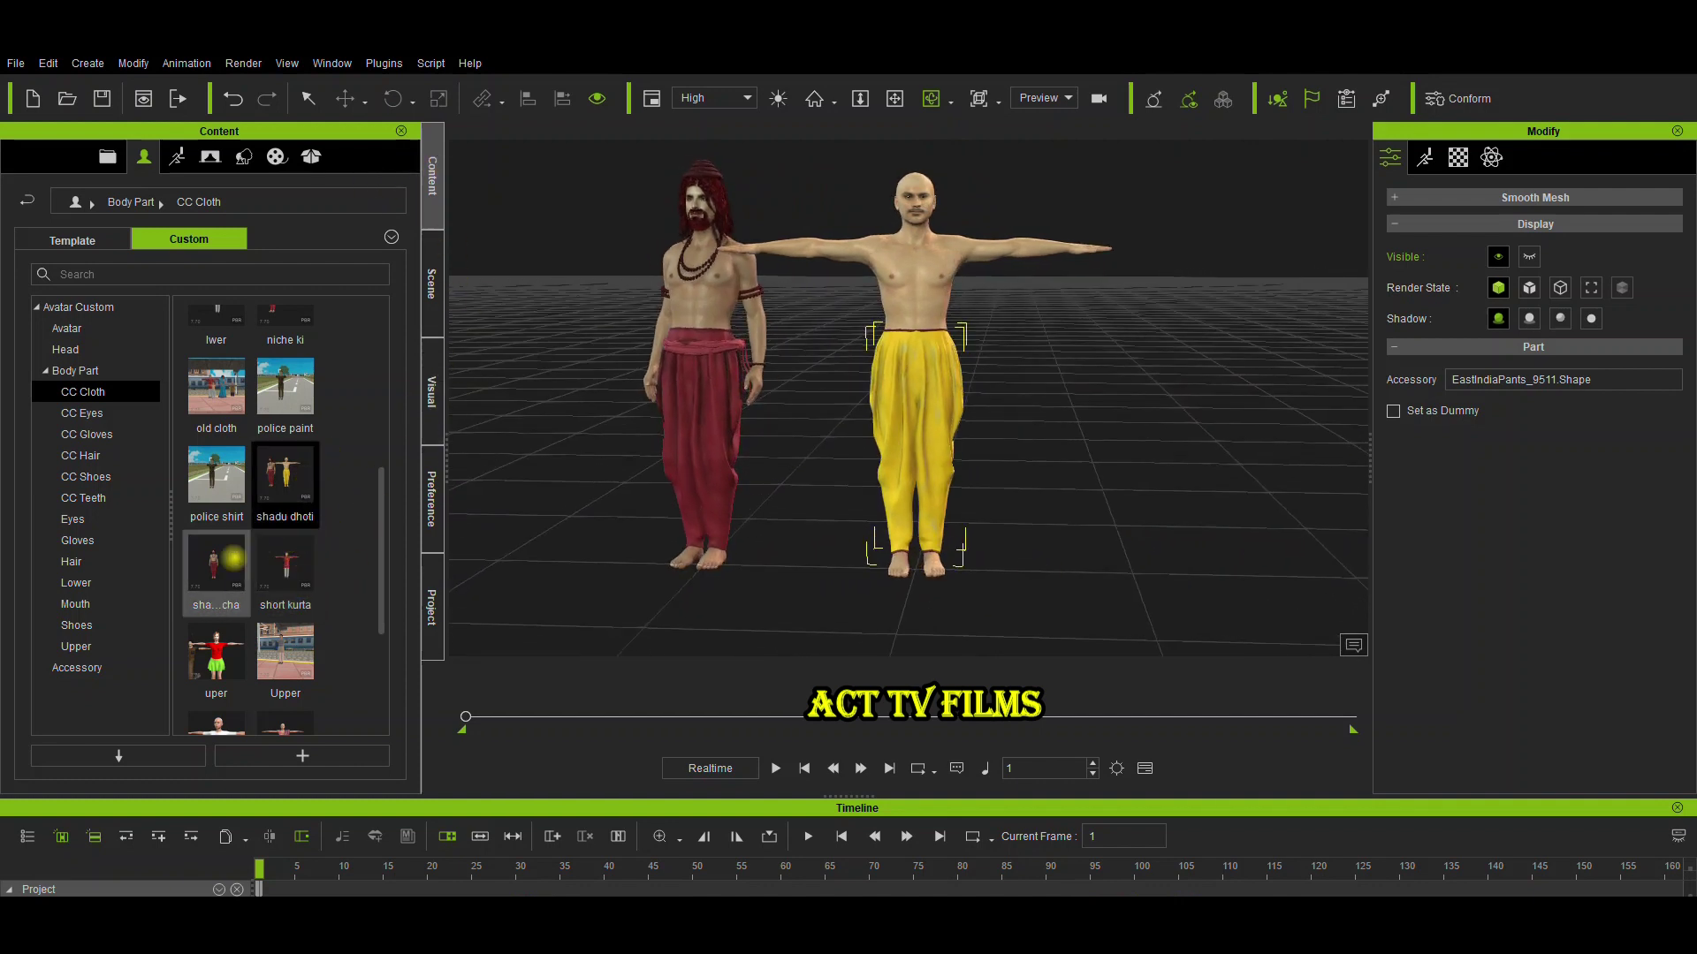
drag(216, 566, 899, 369)
right_drag(1049, 436, 982, 477)
scroll(959, 291, up, 2)
right_drag(866, 352, 935, 408)
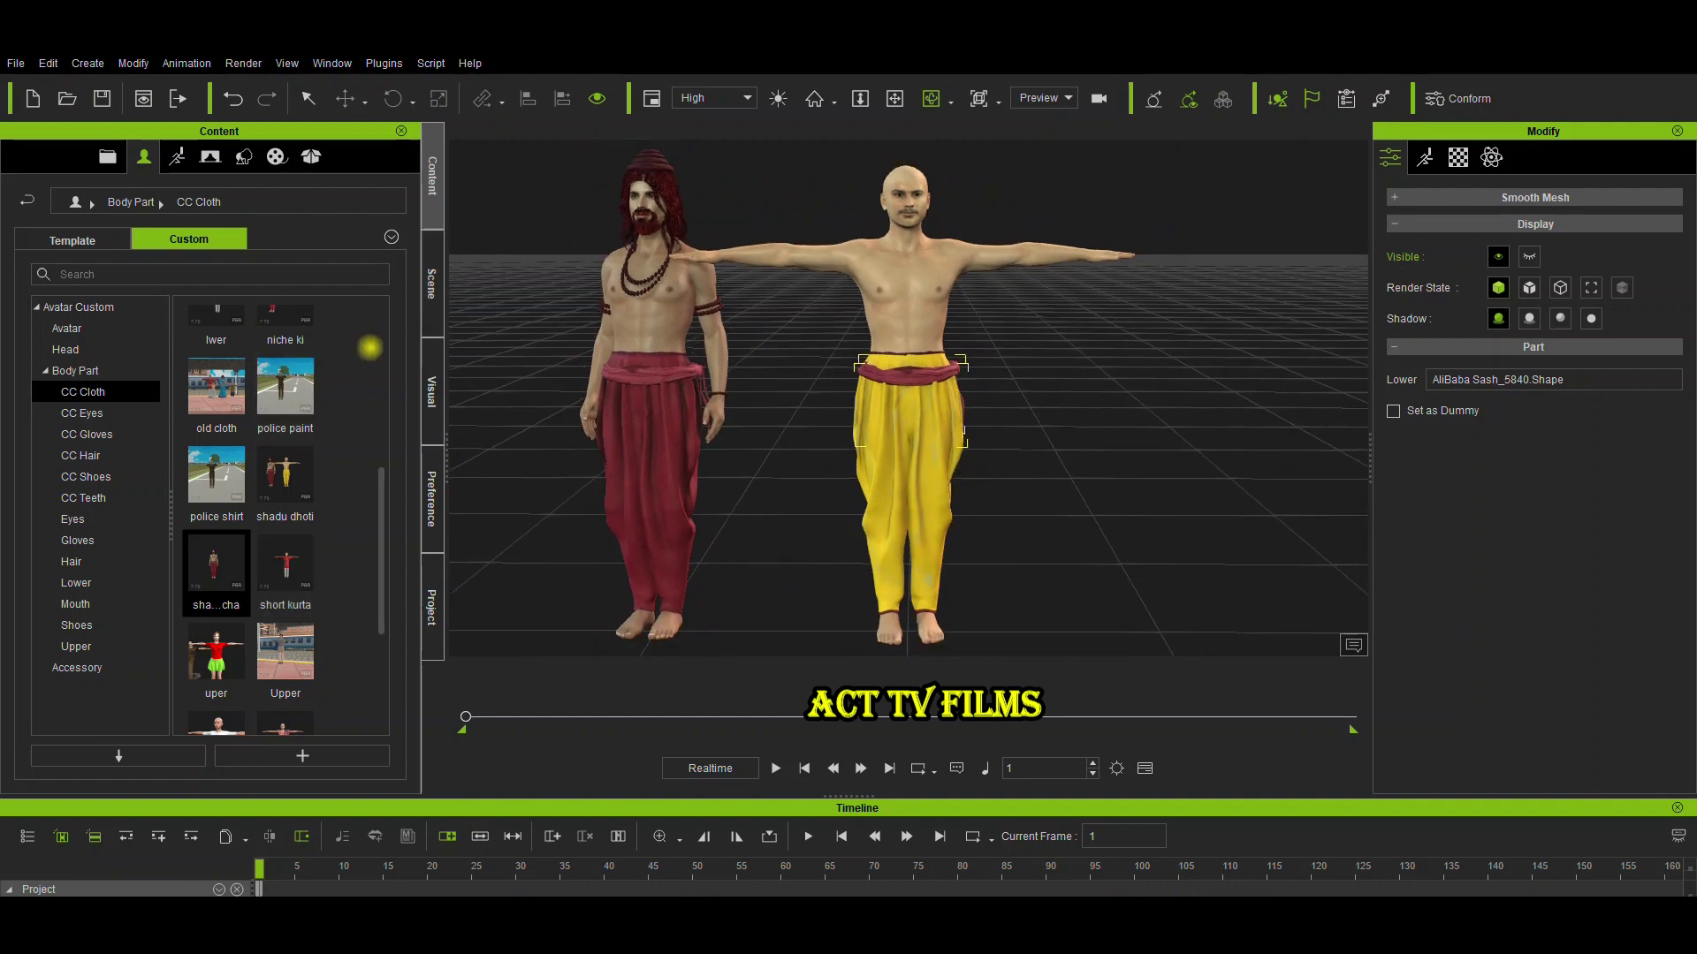
Put the gale ki mala and the second neck mala from the custom Accessory content on the indian avatar
click(49, 664)
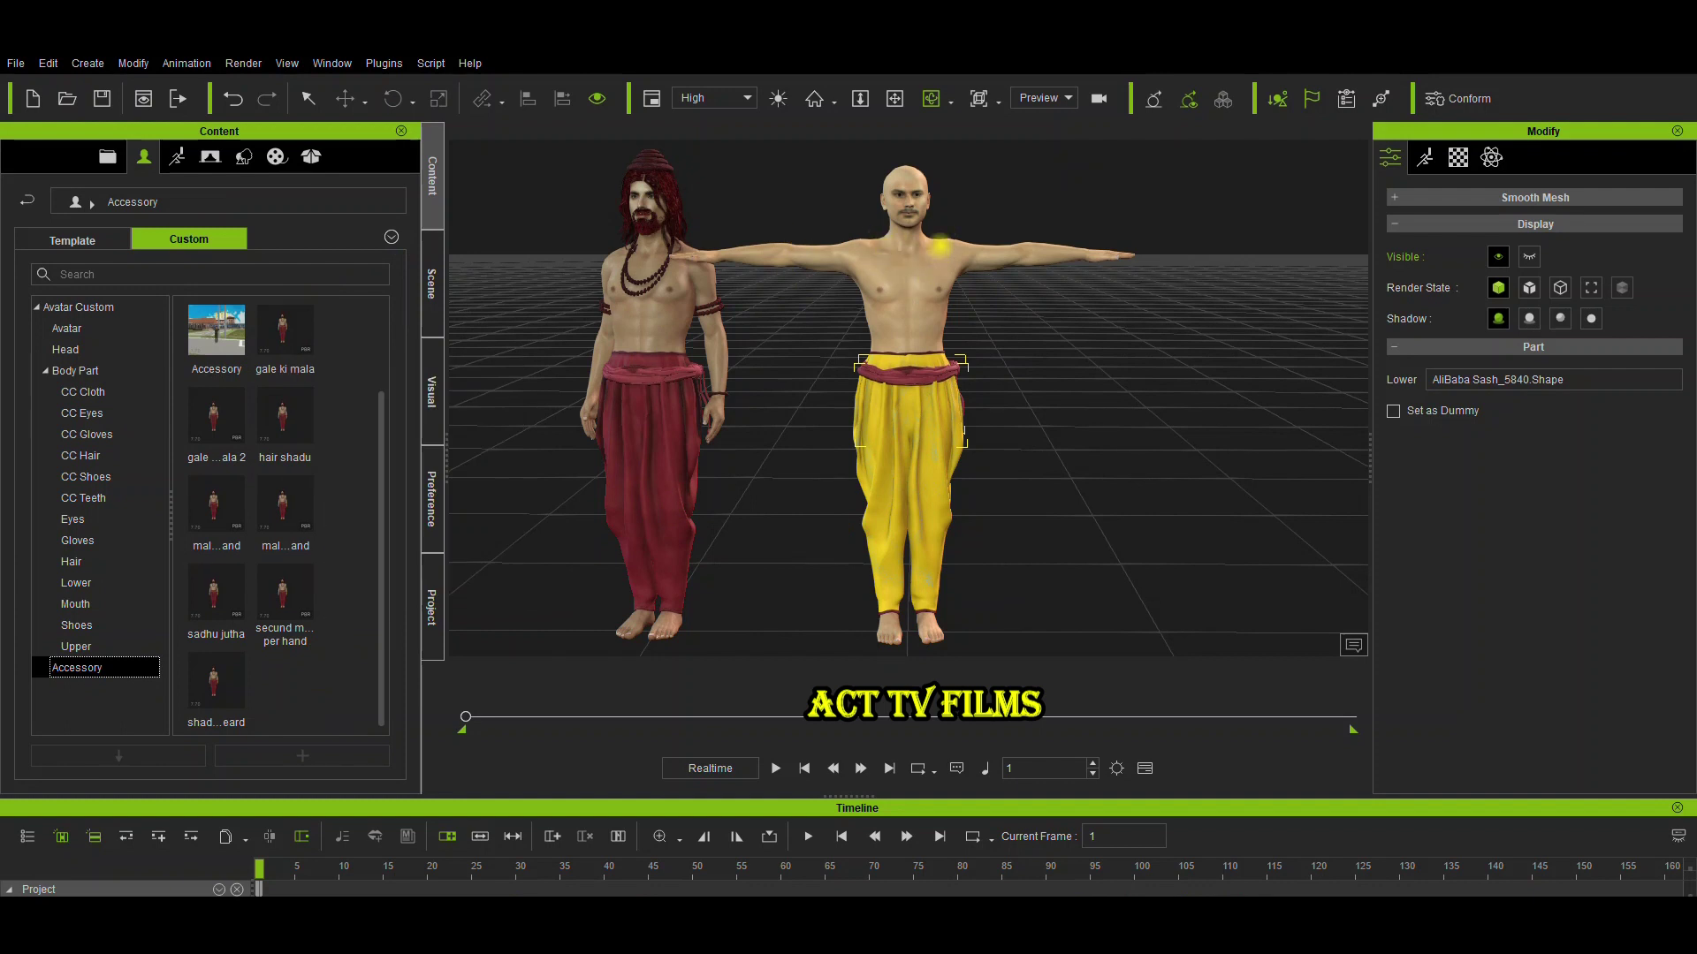
drag(285, 334, 887, 274)
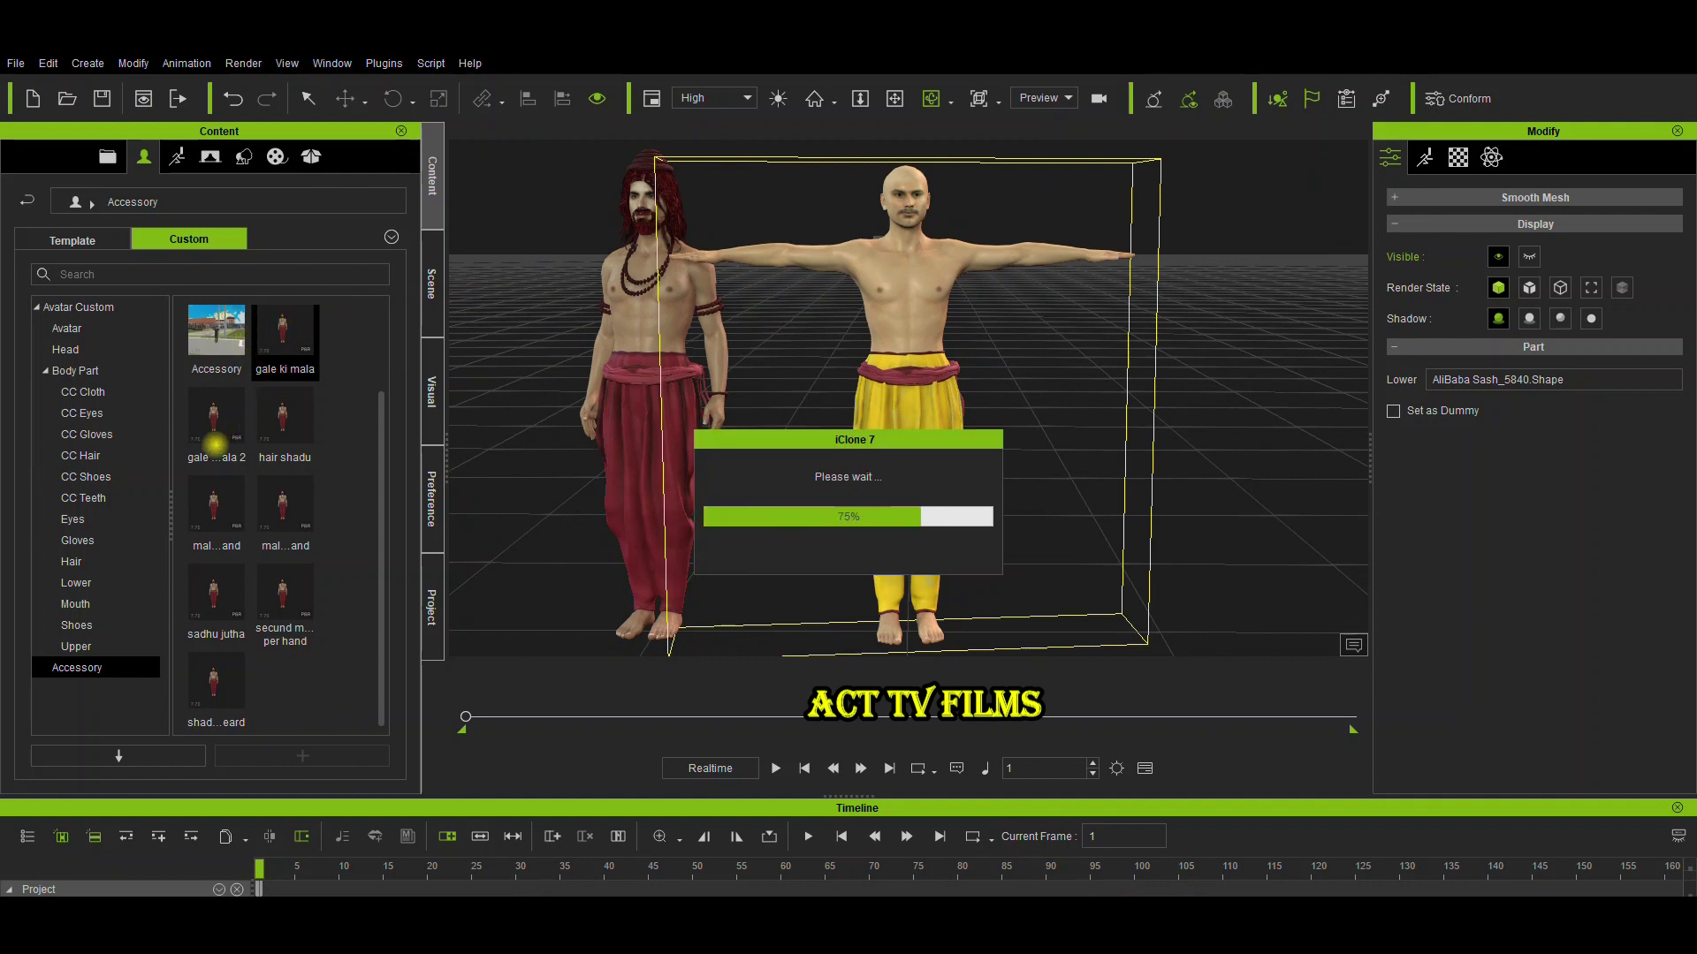
drag(353, 433, 929, 305)
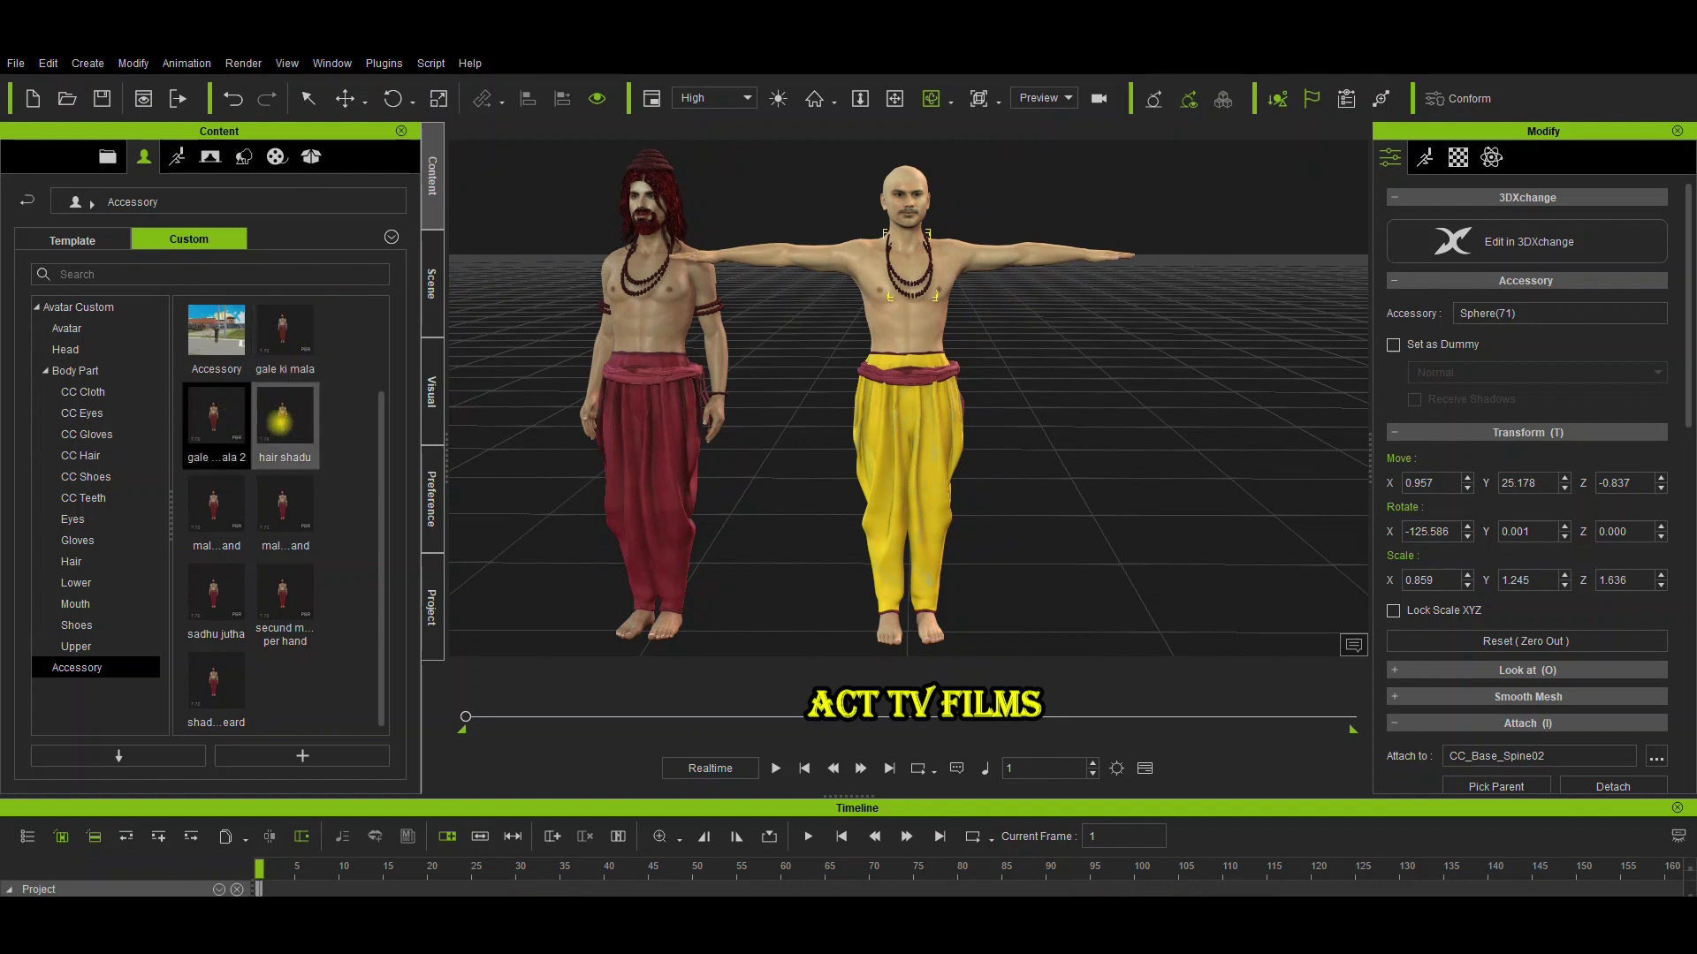
Add the mala bracelet to the indian avatar's left wrist and the hair shadu accessory to its head
mouse_move(283, 423)
drag(283, 503, 875, 346)
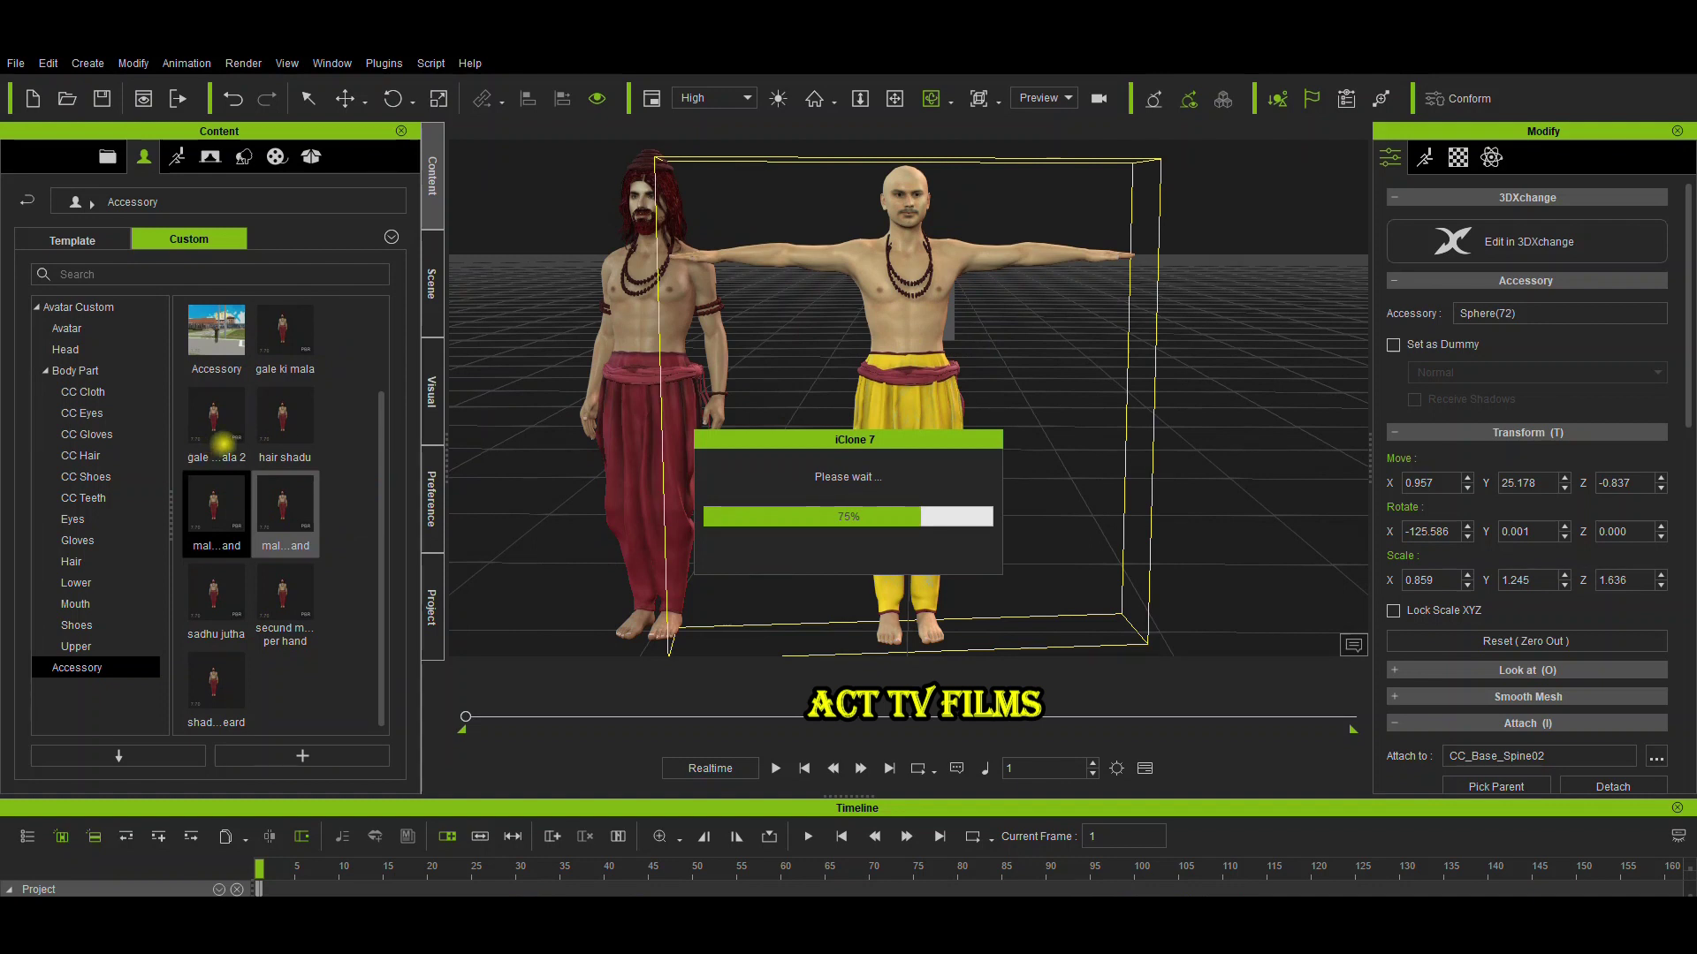
click(276, 426)
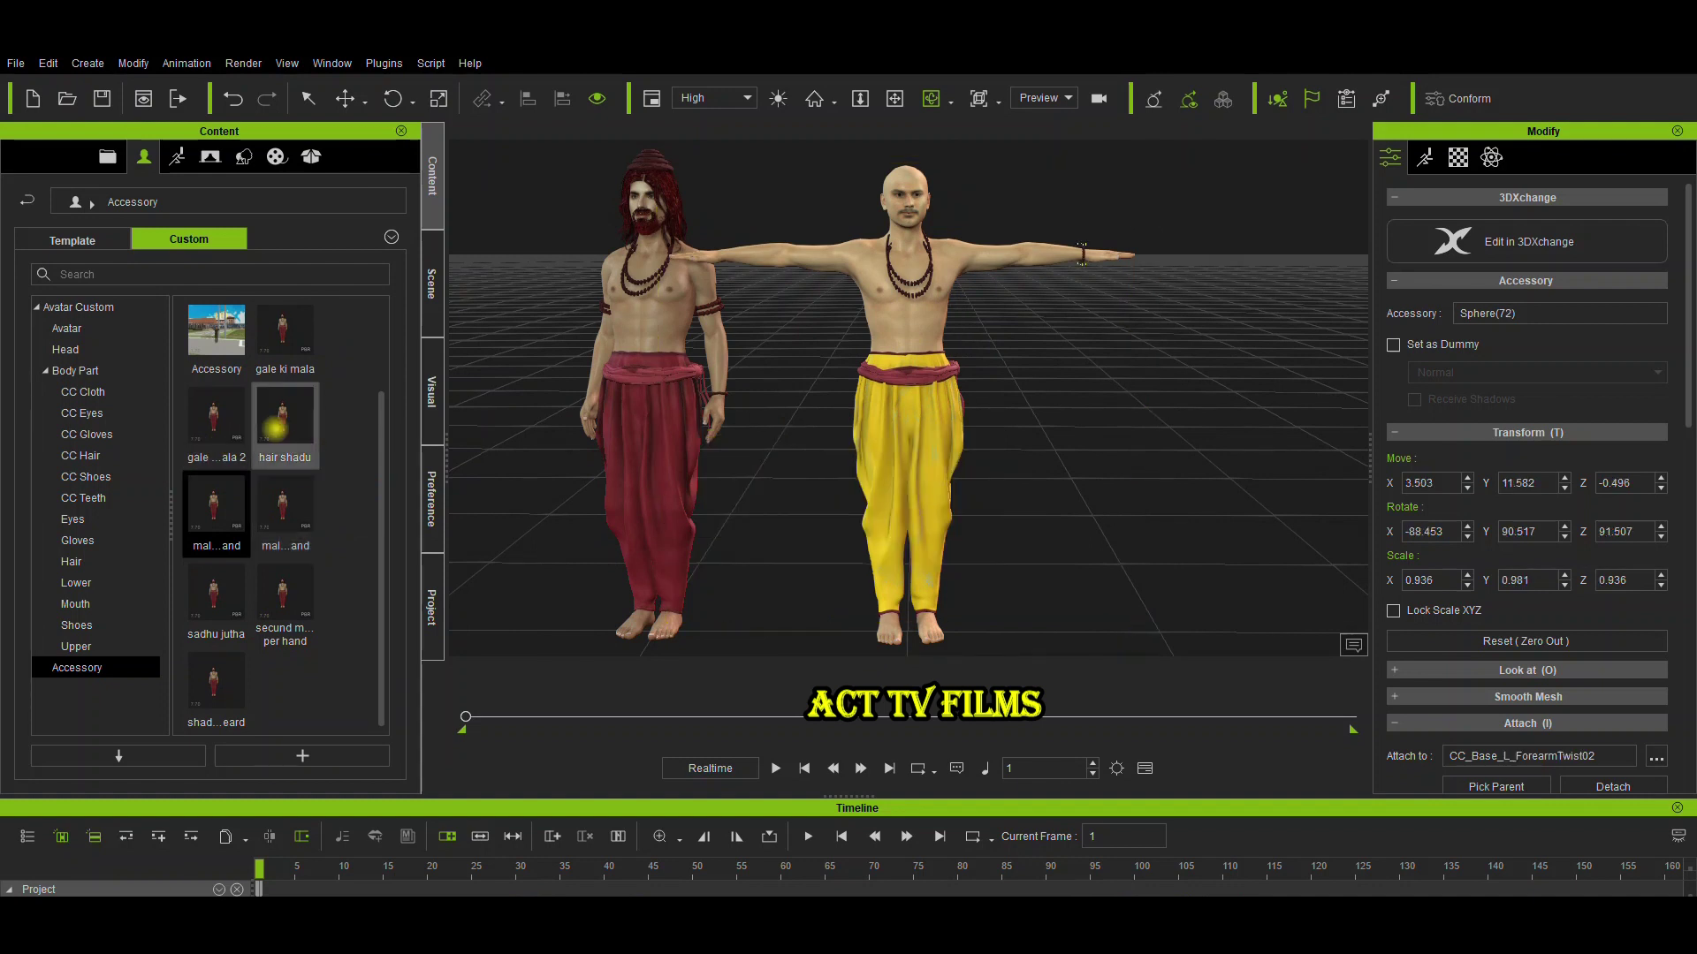
drag(291, 419, 905, 362)
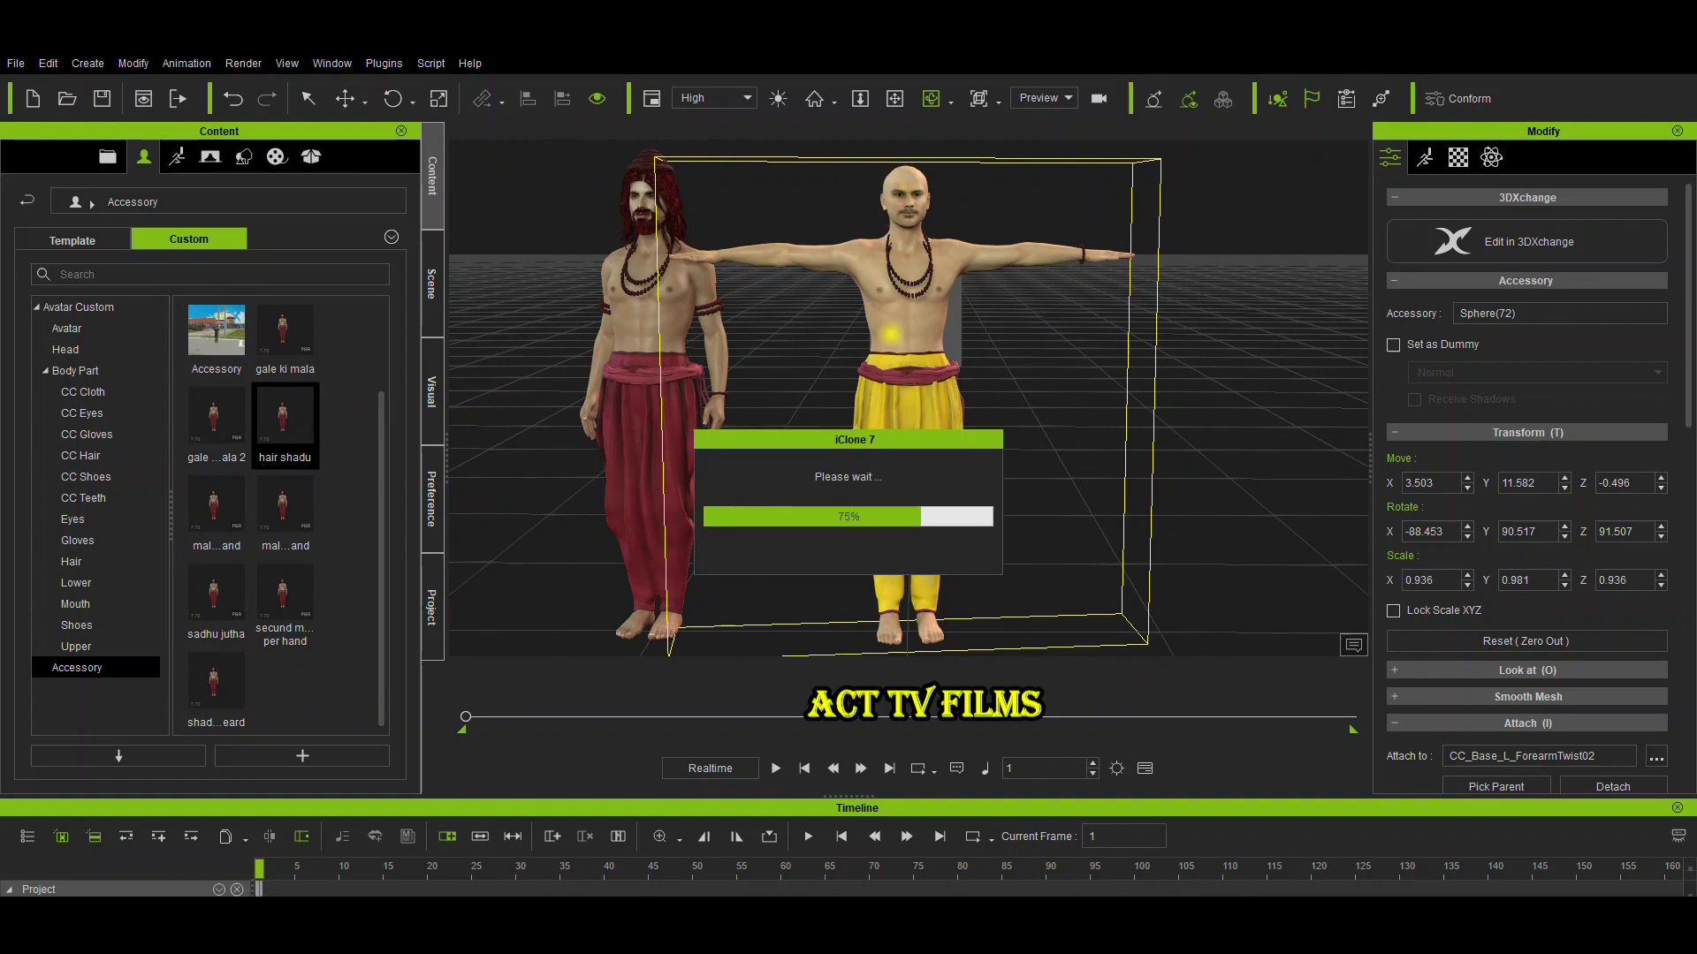
right_drag(927, 309, 884, 380)
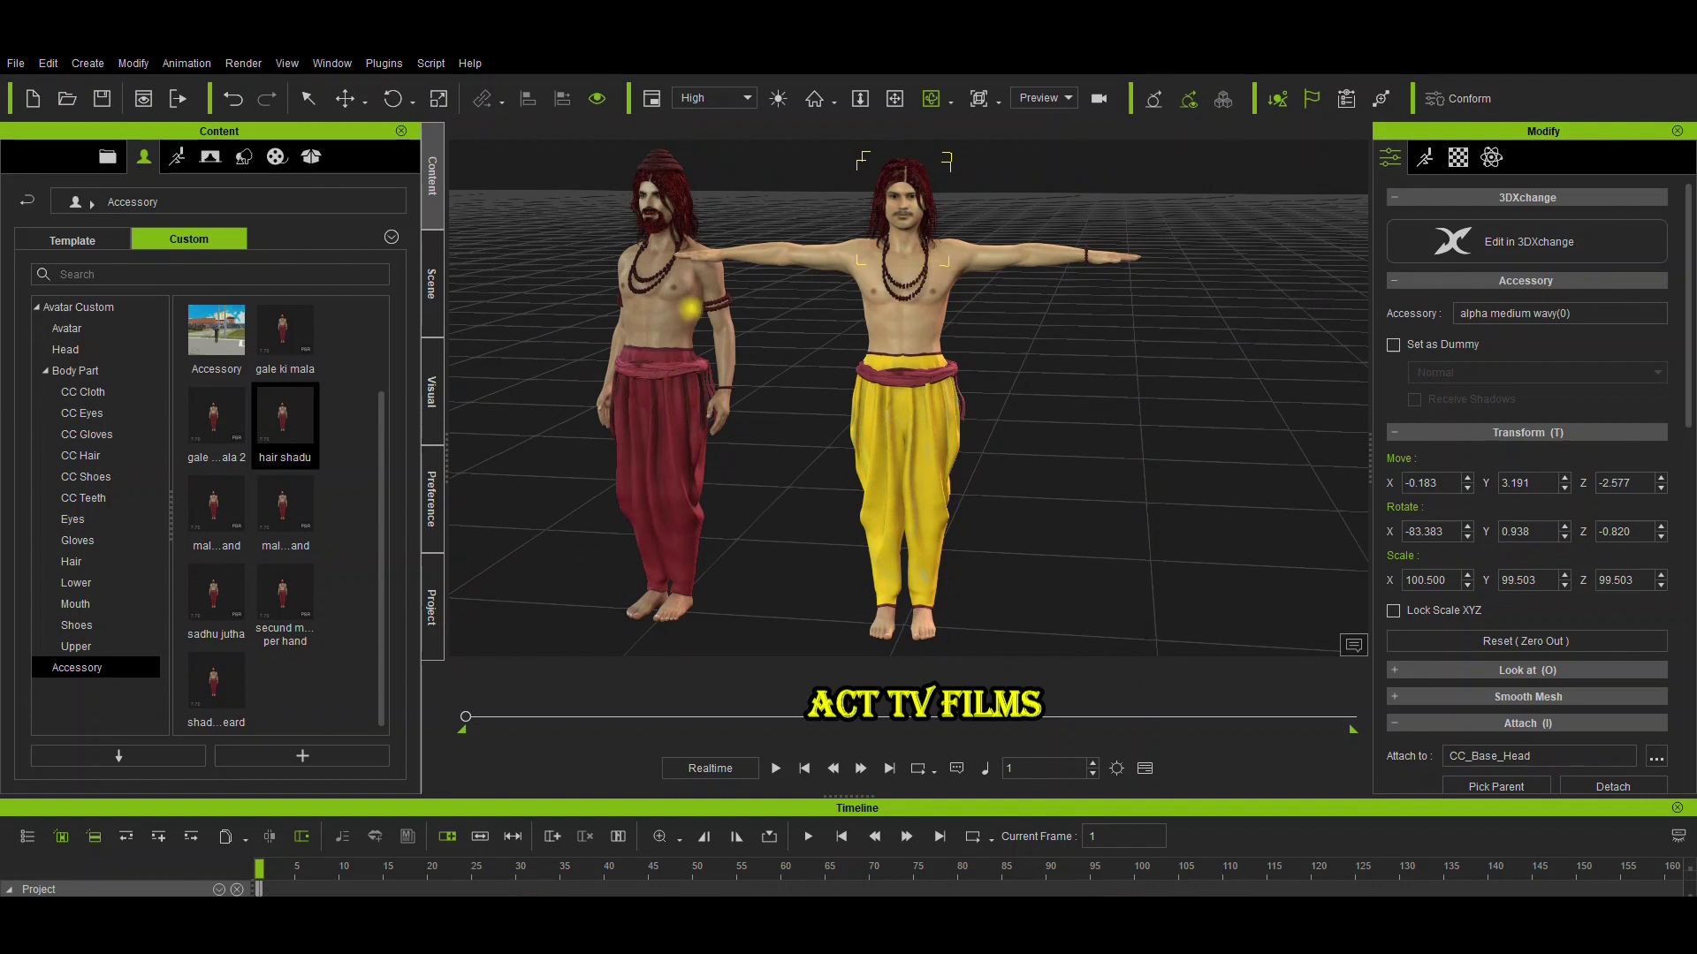
drag(216, 503, 910, 378)
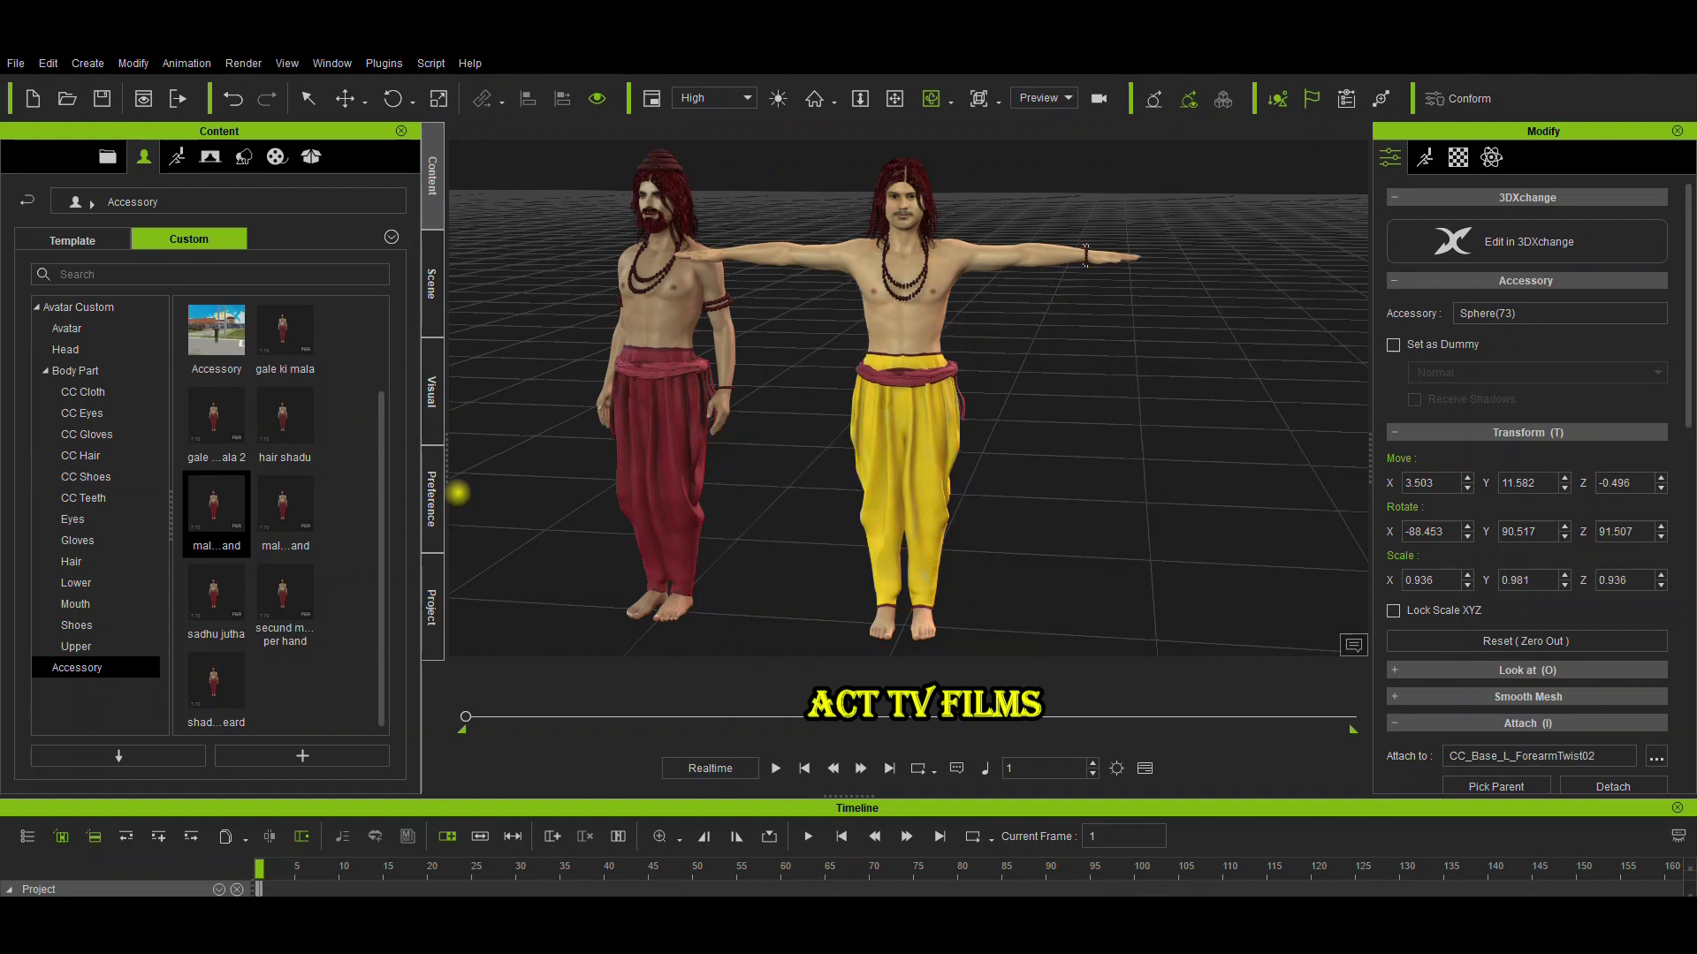
click(457, 492)
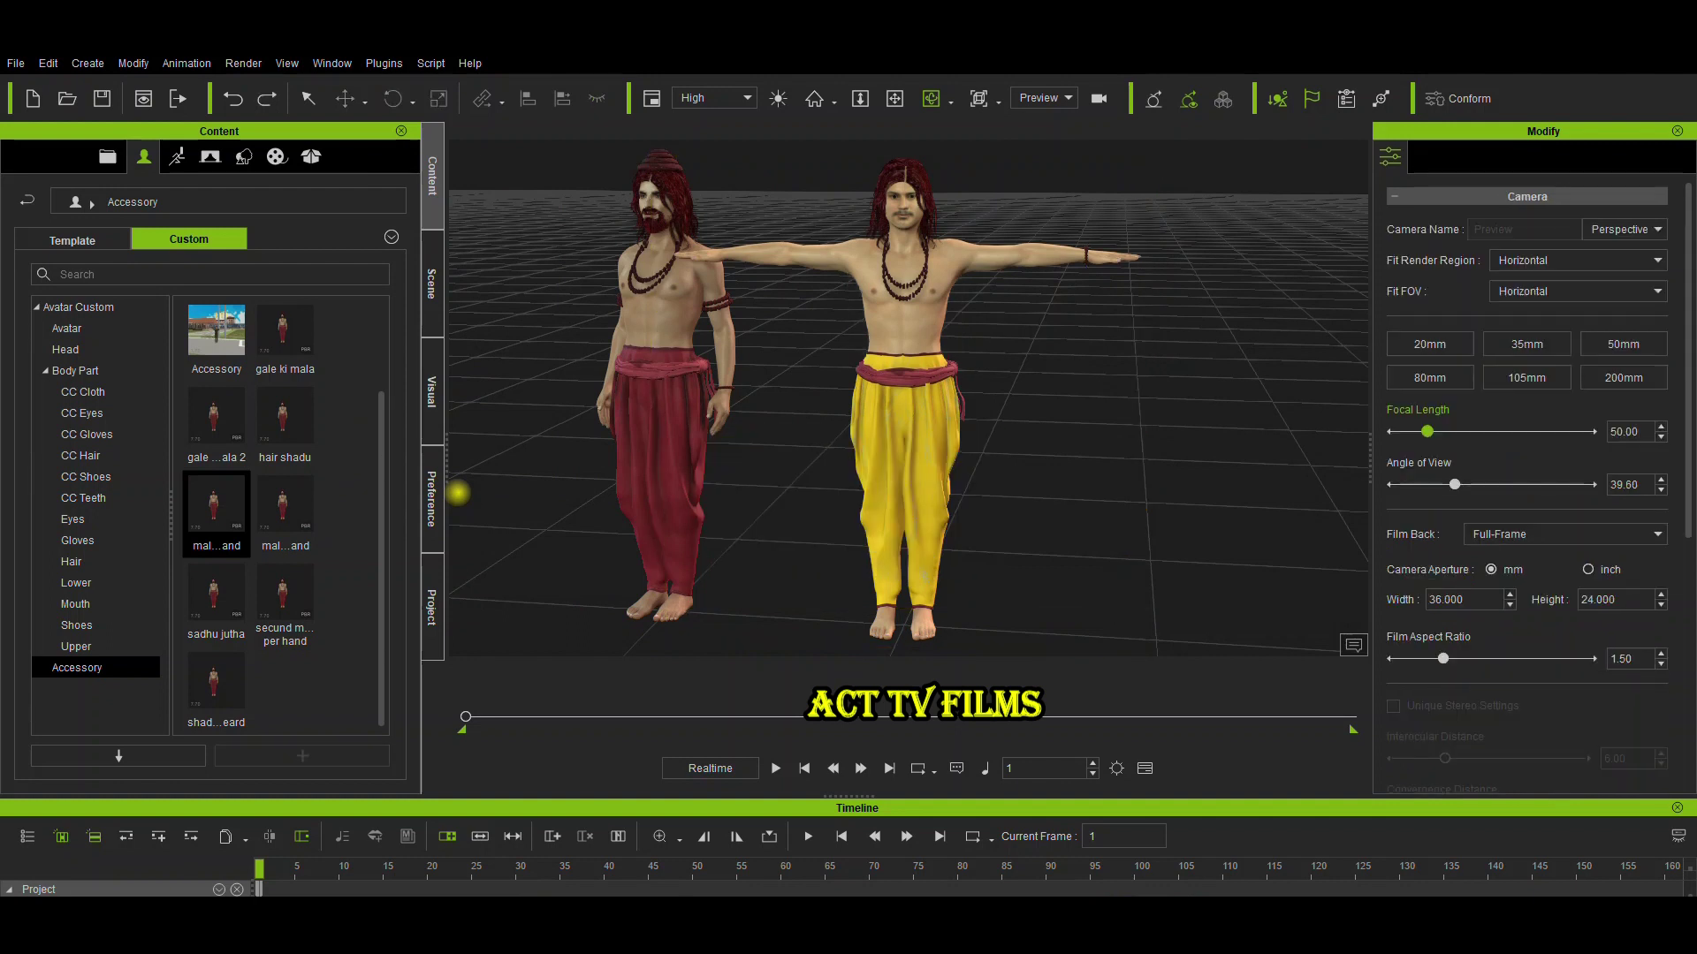
drag(283, 500, 869, 342)
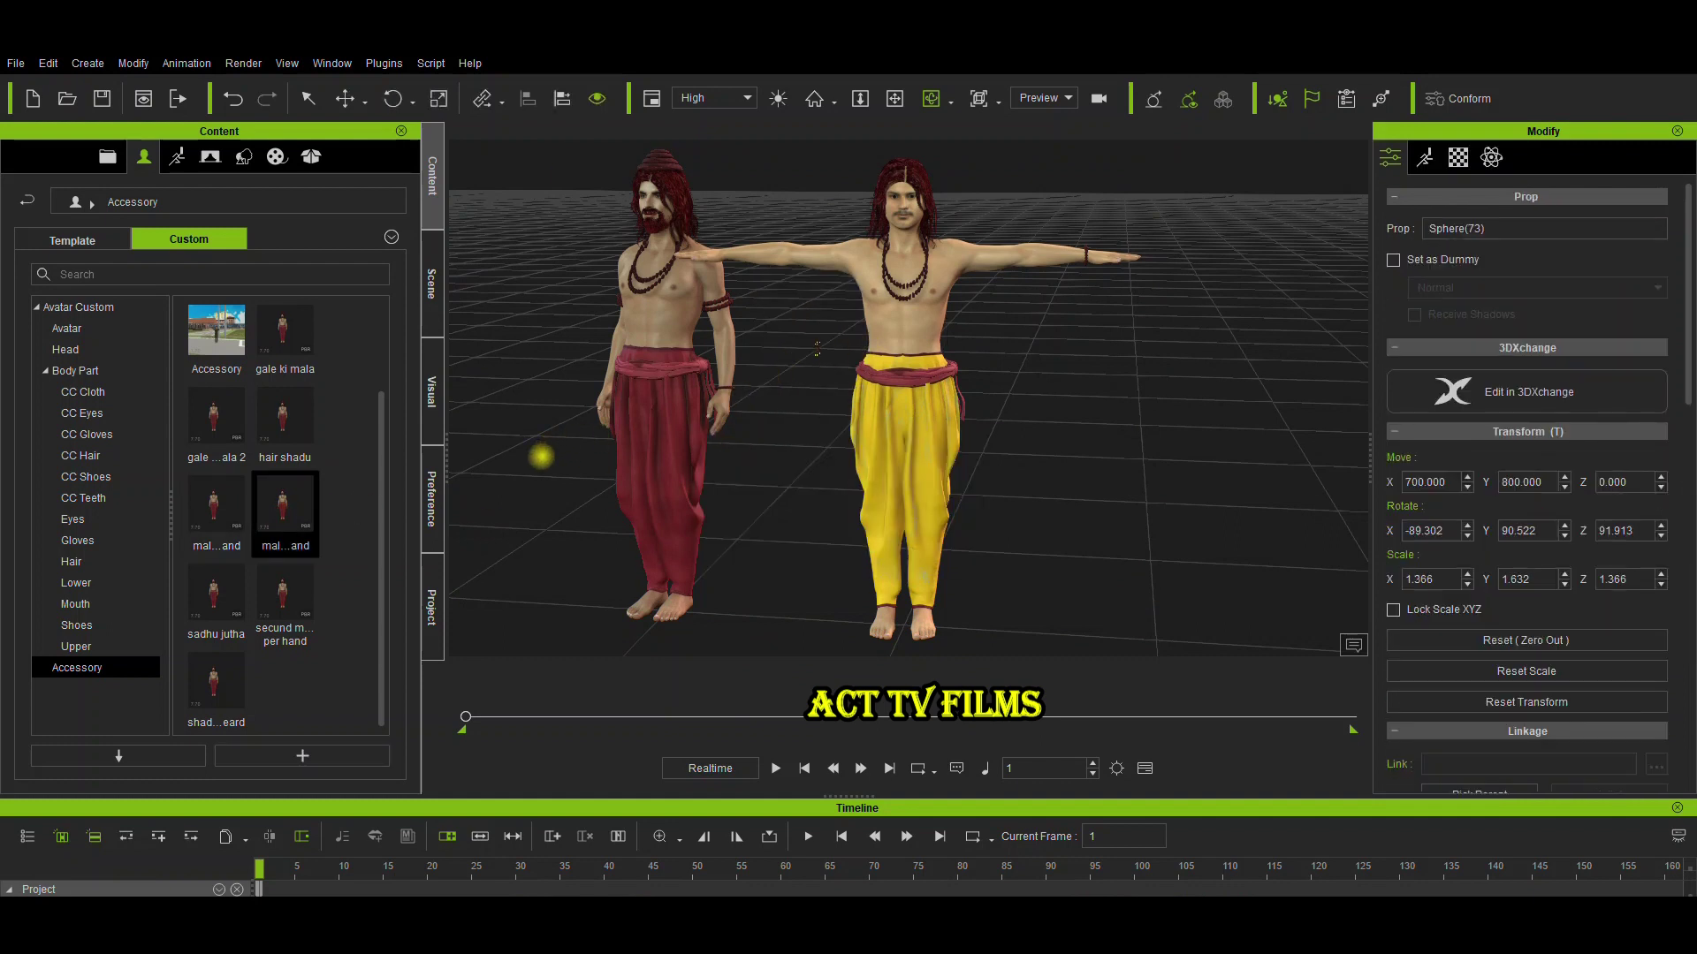
key(ctrl+z)
Select the indian avatar and give it the left upper-arm mala and the sadhu jutha topknot
click(920, 325)
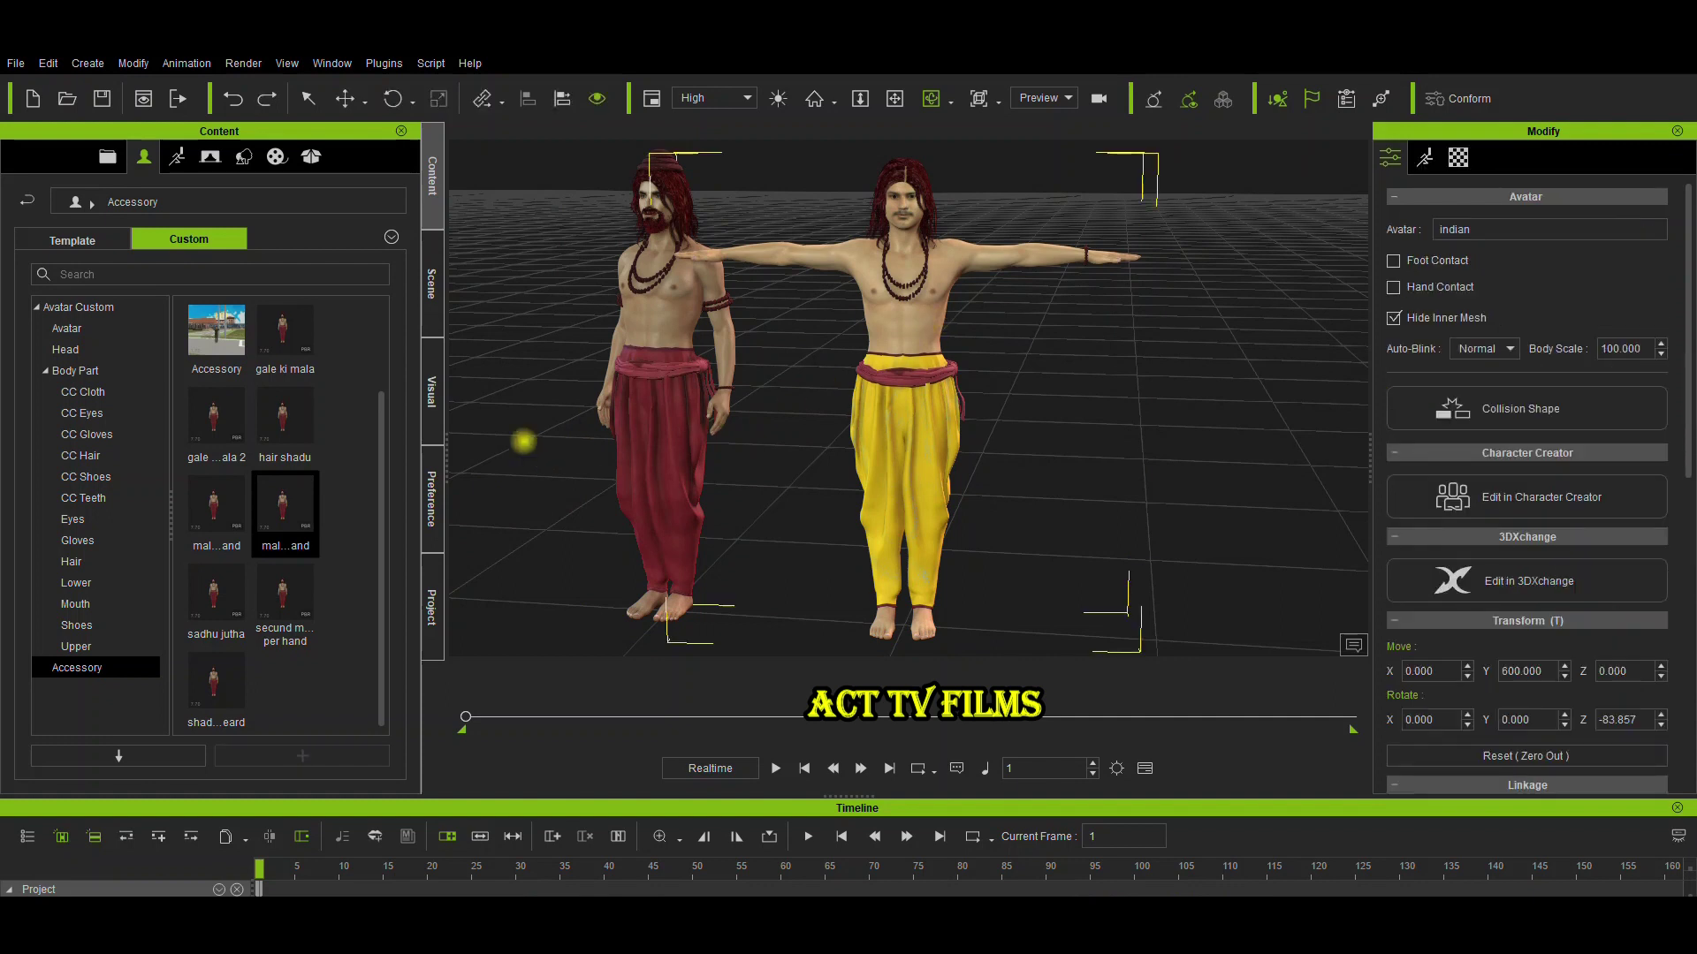
double_click(286, 513)
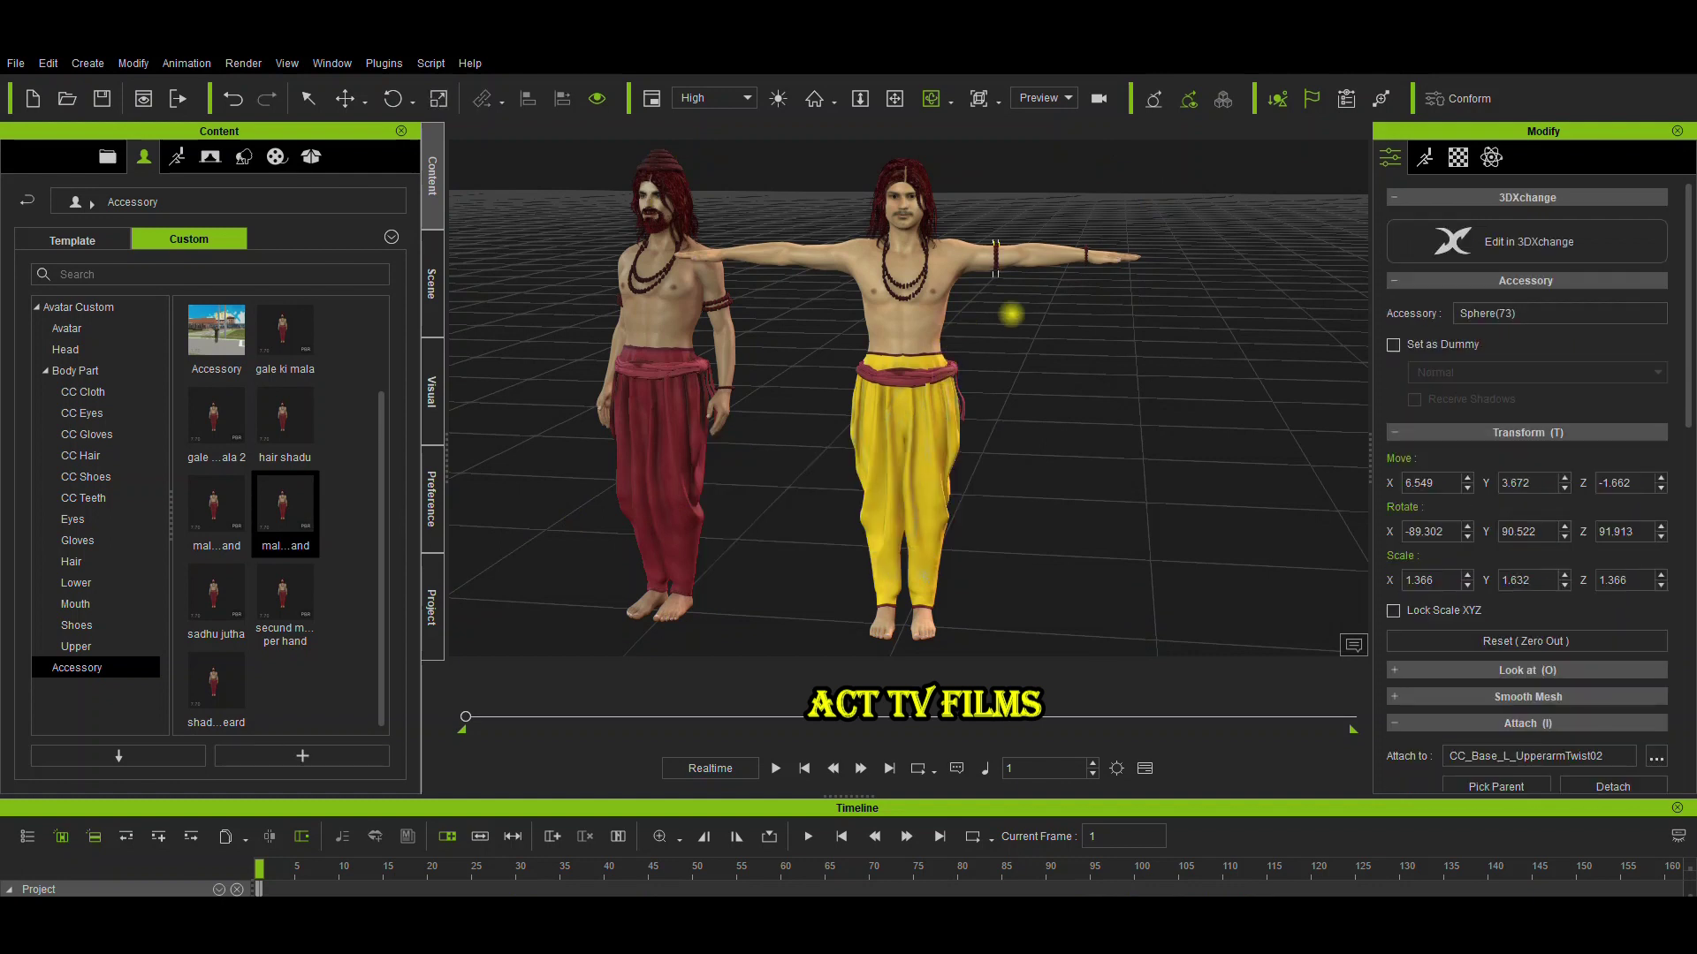
double_click(217, 590)
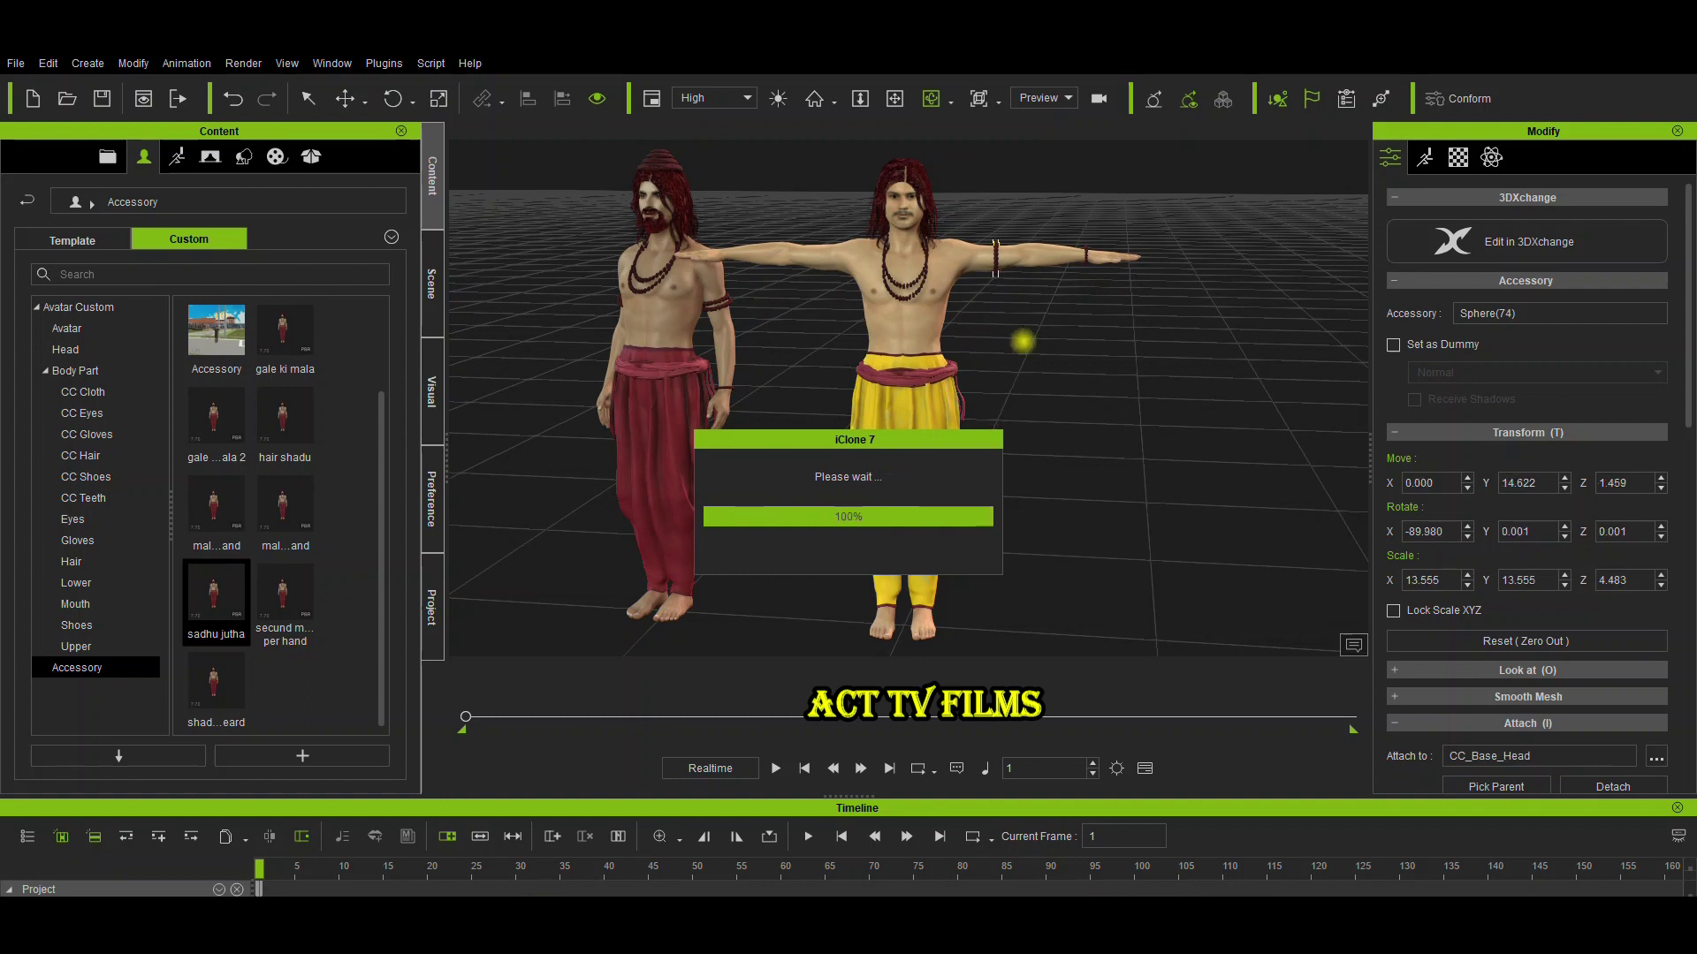
Add the shadhu beard to the indian avatar's face and the secund mala uper hand to its left upper arm
click(895, 98)
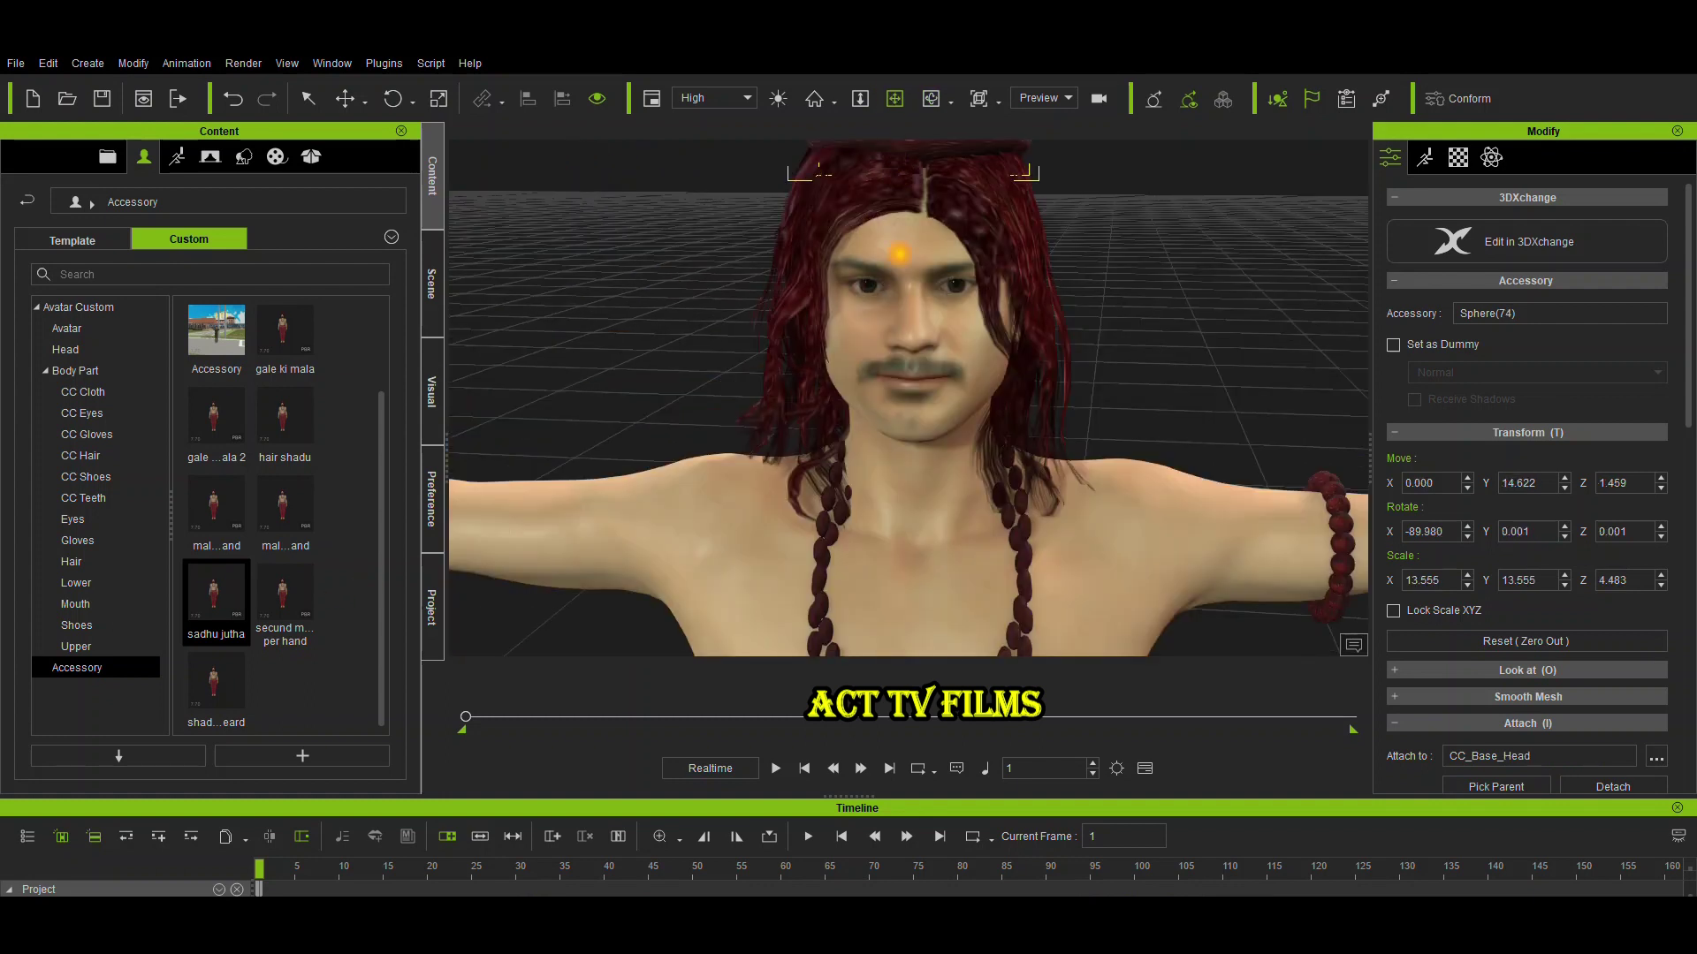
scroll(899, 255, down, 5)
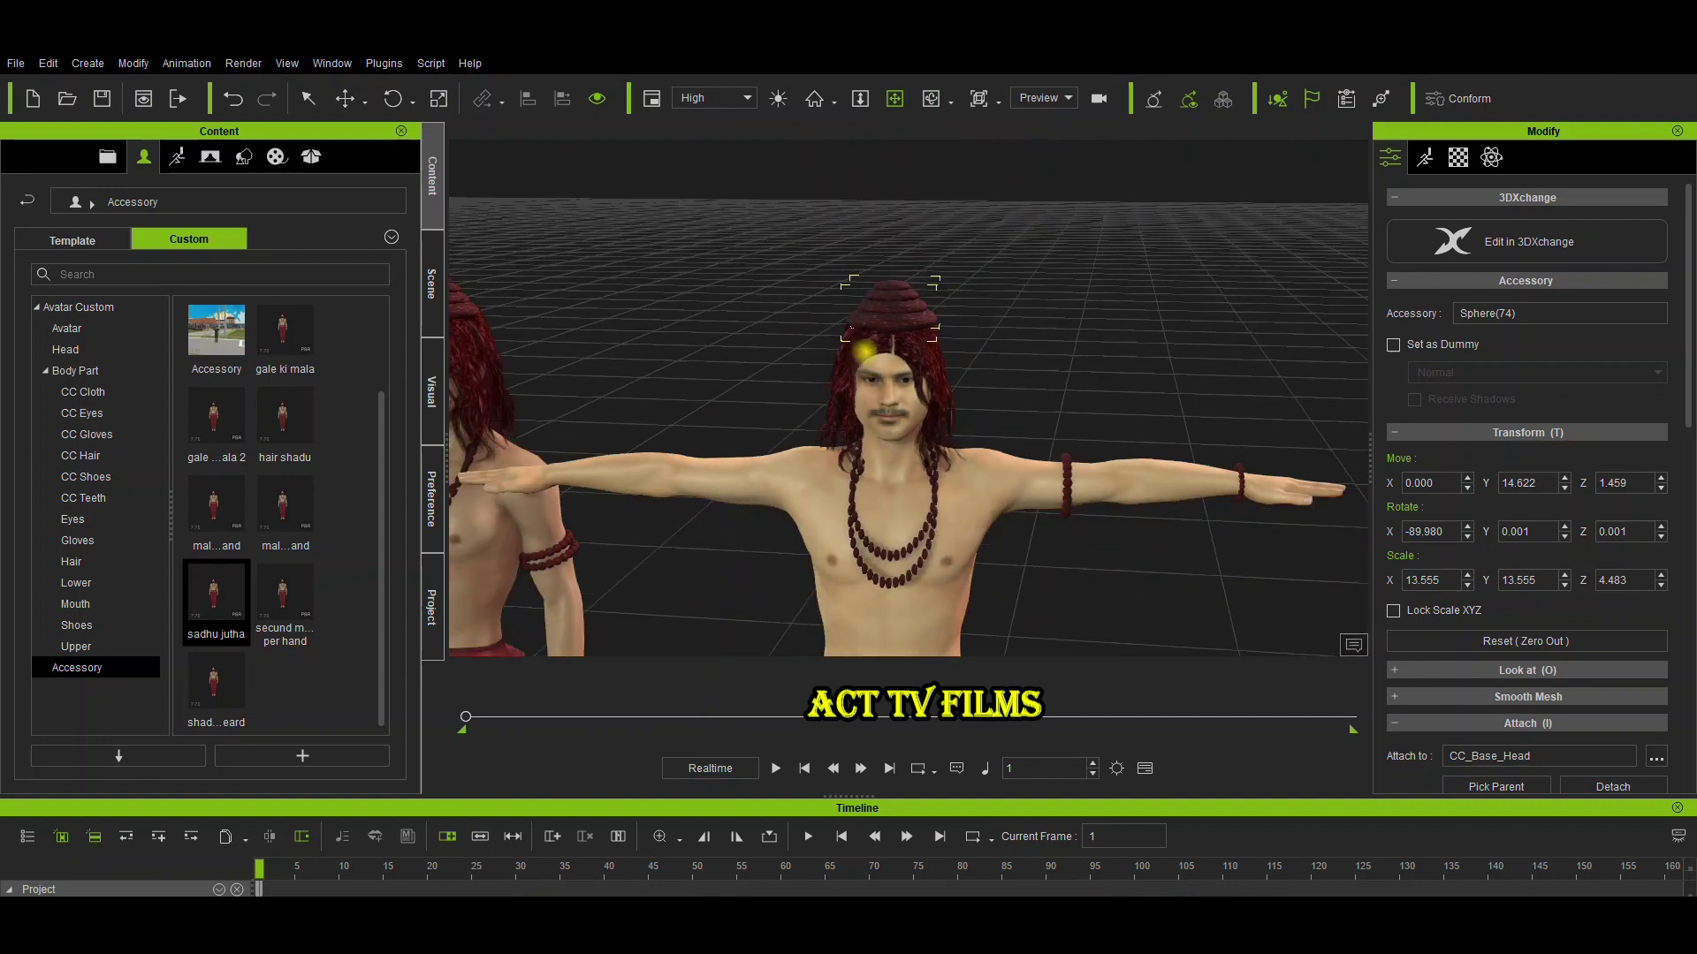
scroll(864, 352, down, 2)
drag(231, 688, 890, 414)
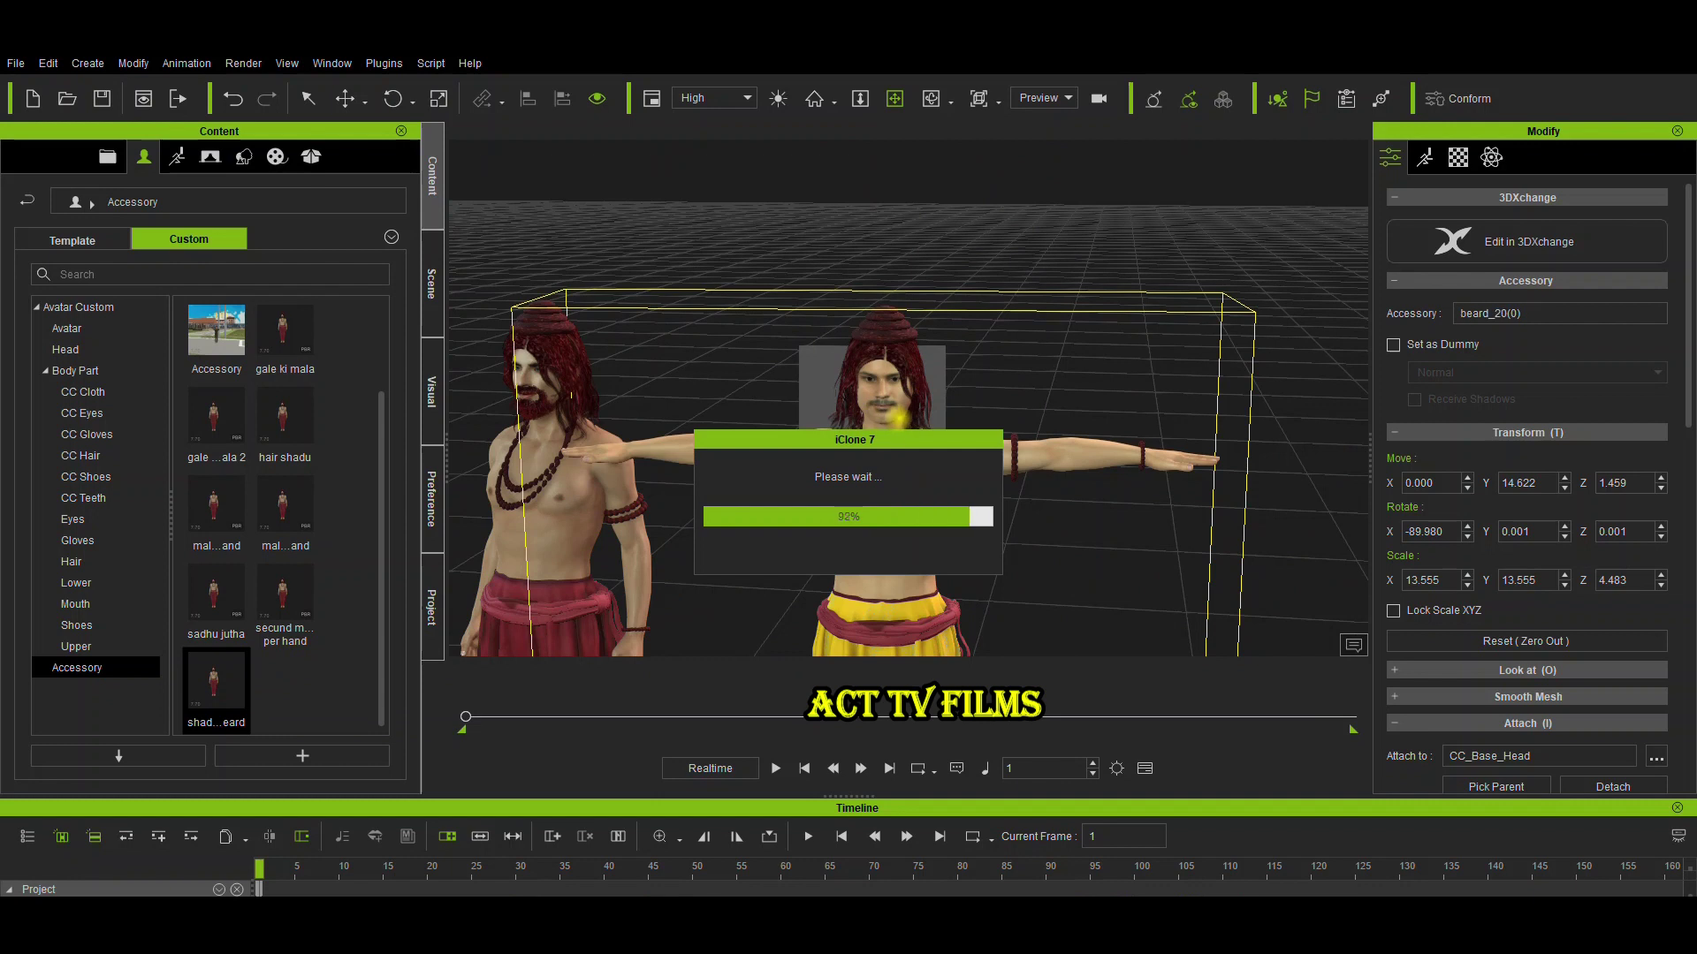
scroll(897, 460, down, 2)
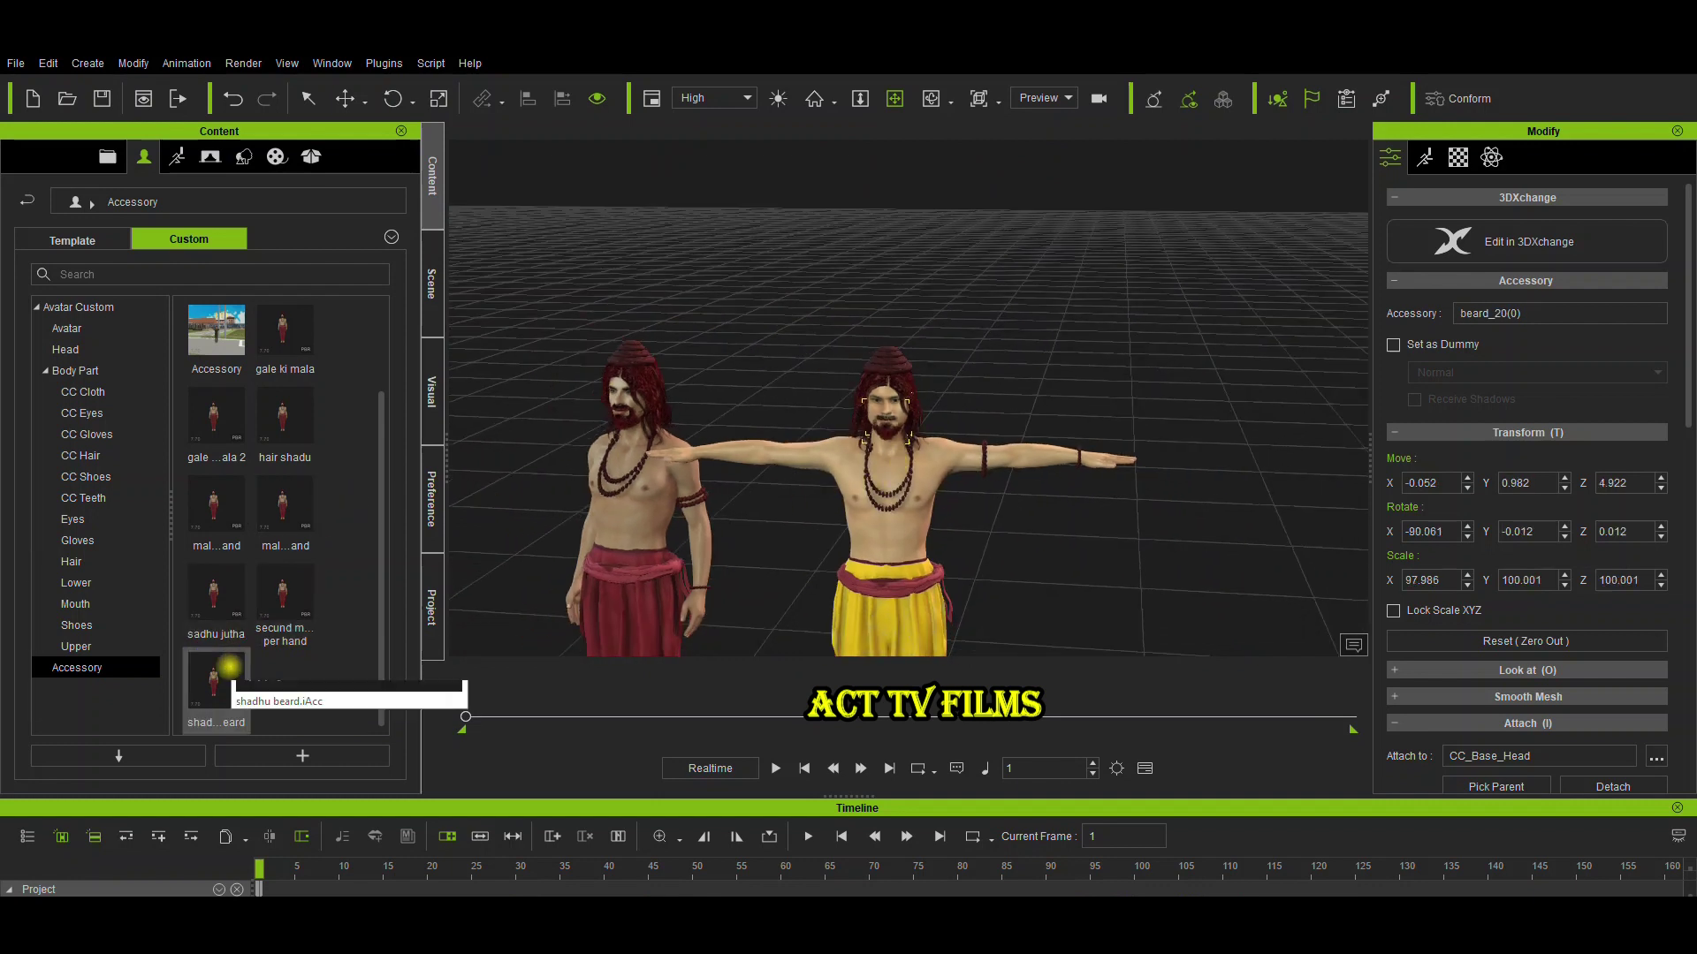
mouse_move(285, 613)
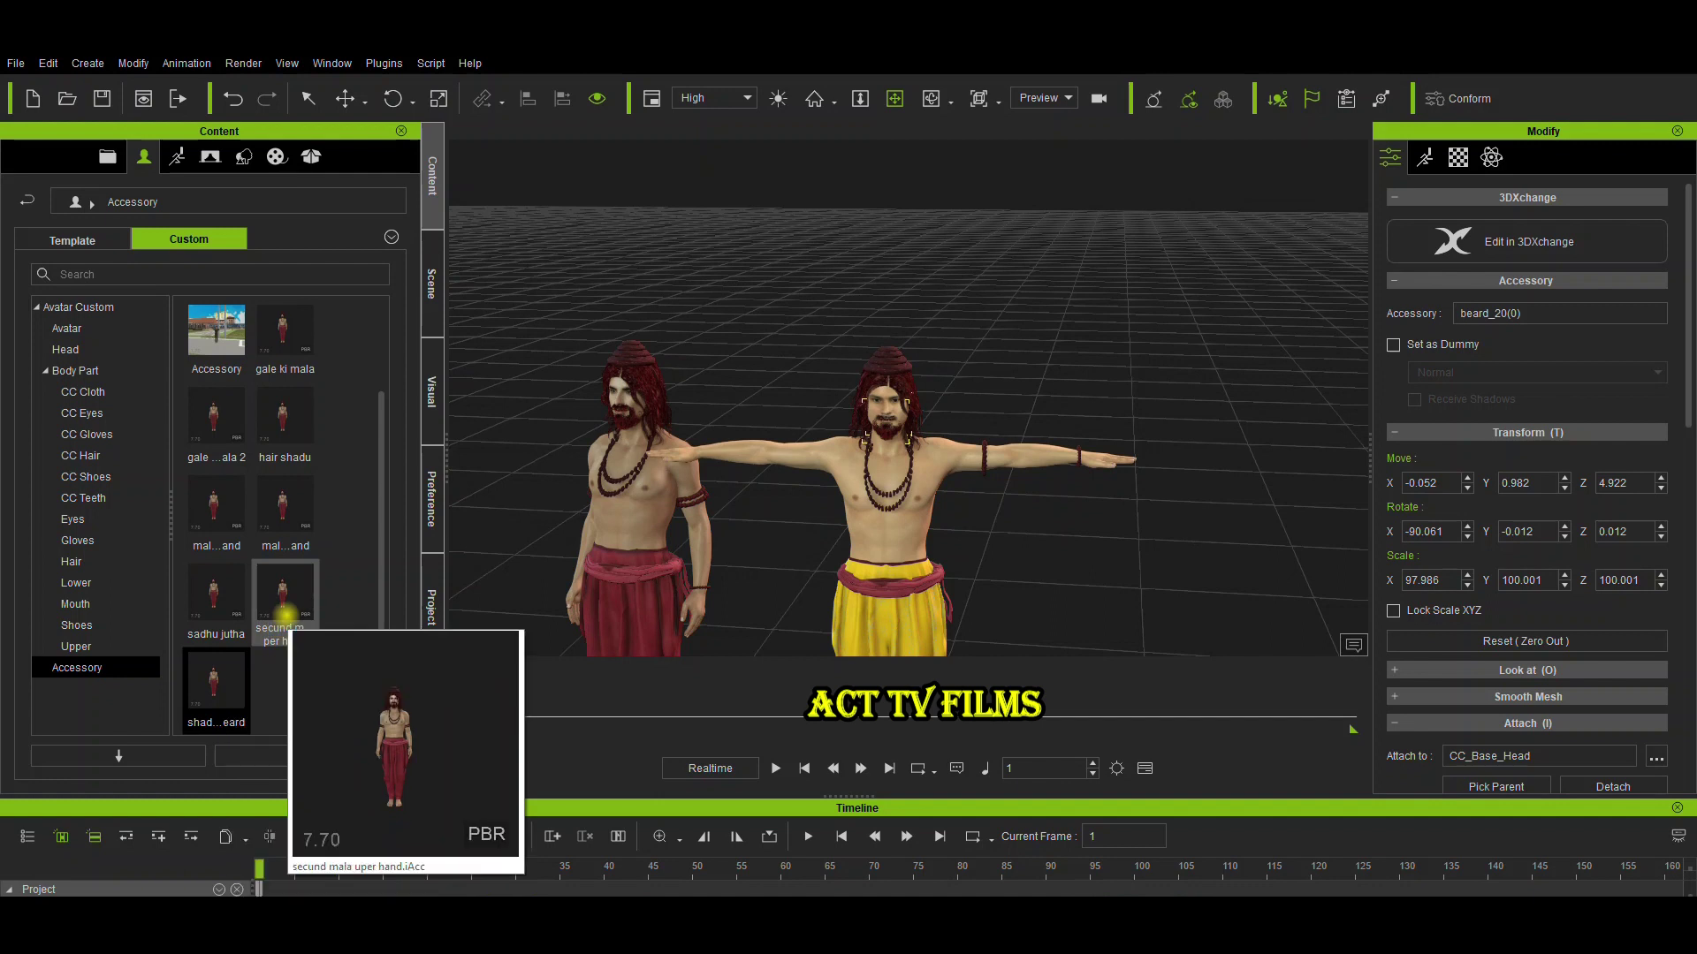
drag(286, 613, 824, 570)
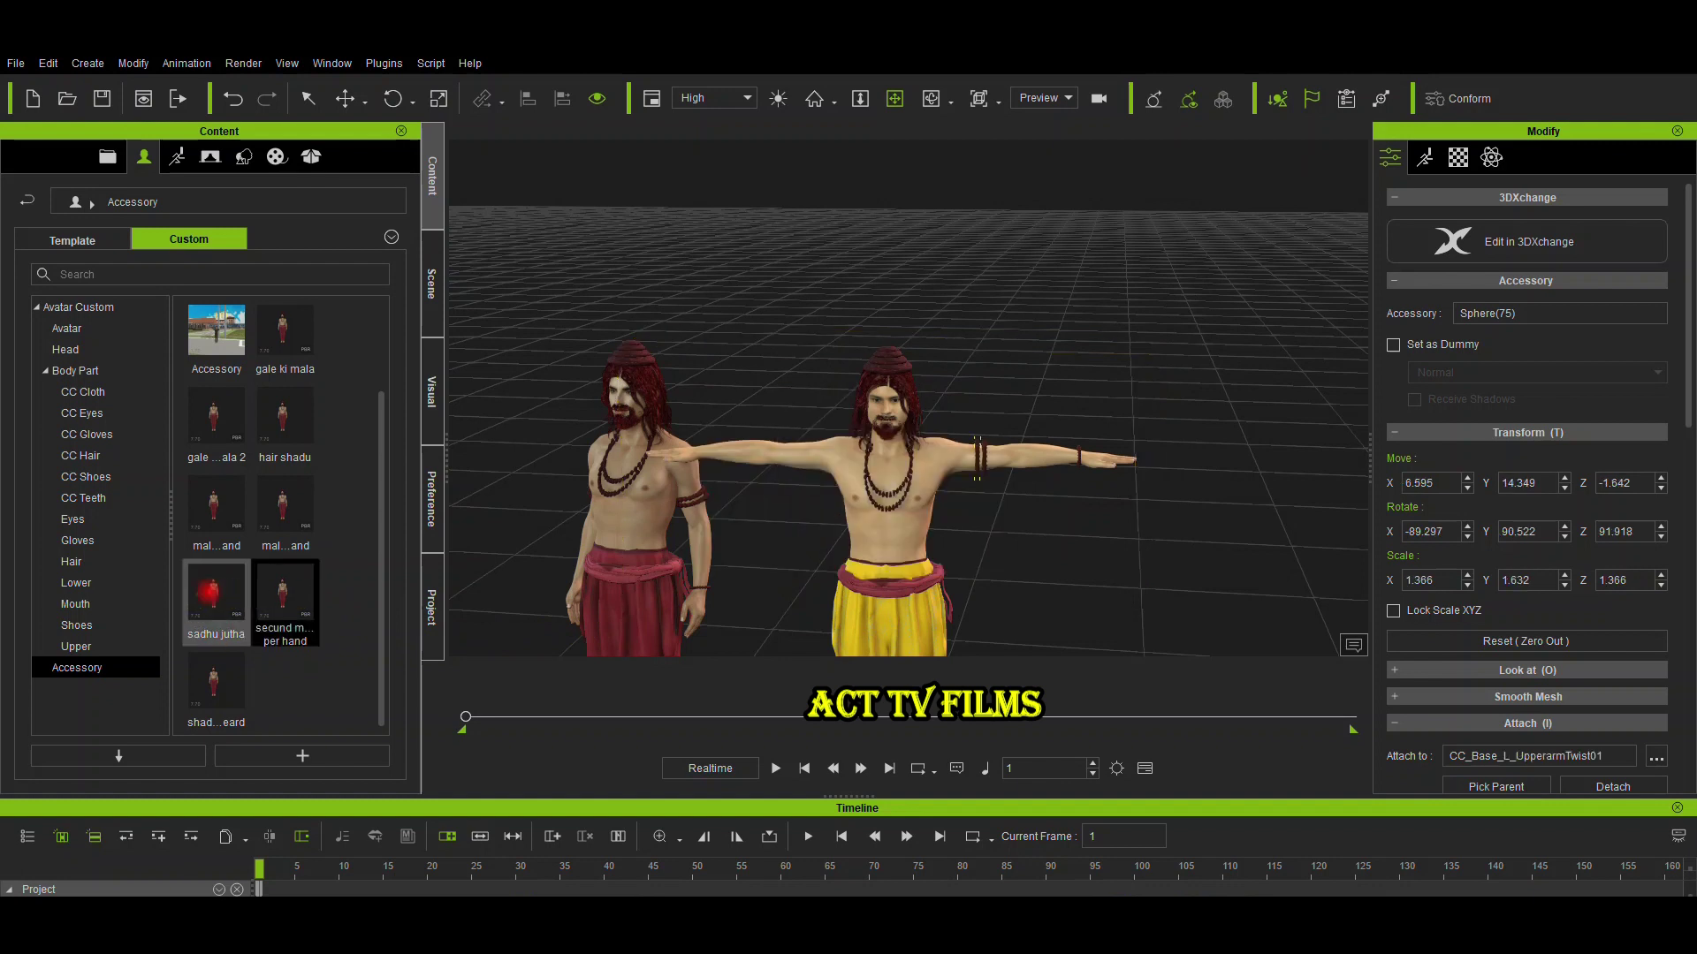
Apply the sadhu jutha, left upper-arm mala, wrist mala, hair shadu and second neck mala to the indian avatar again
double_click(215, 593)
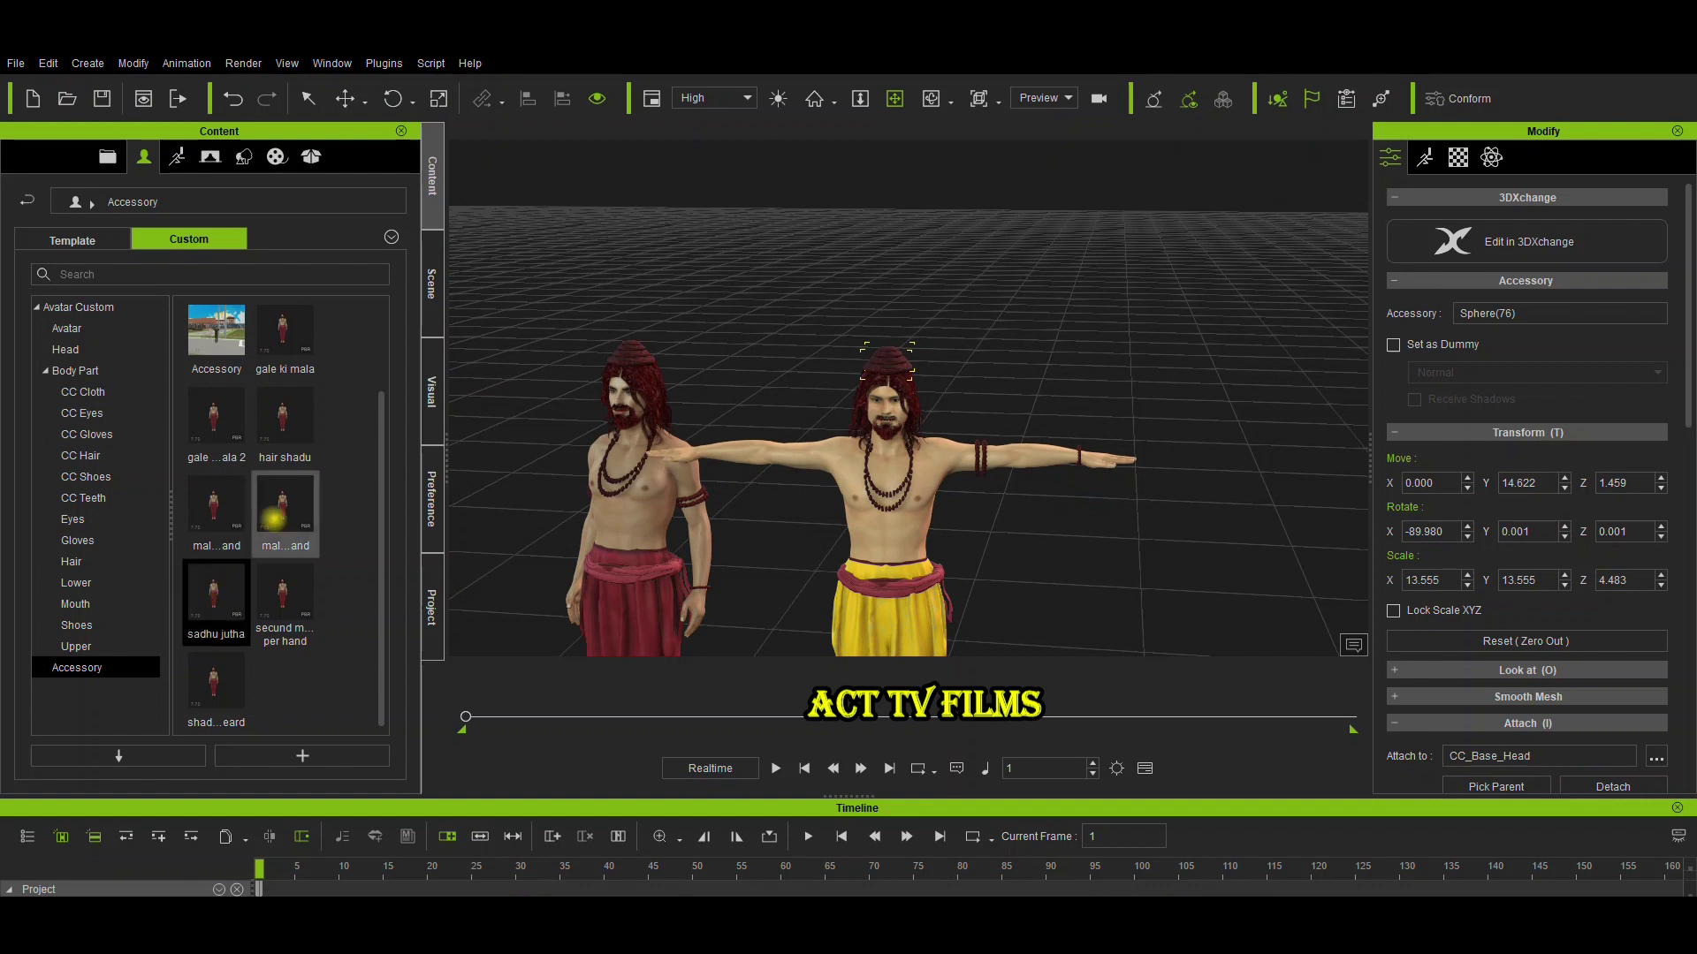
double_click(273, 521)
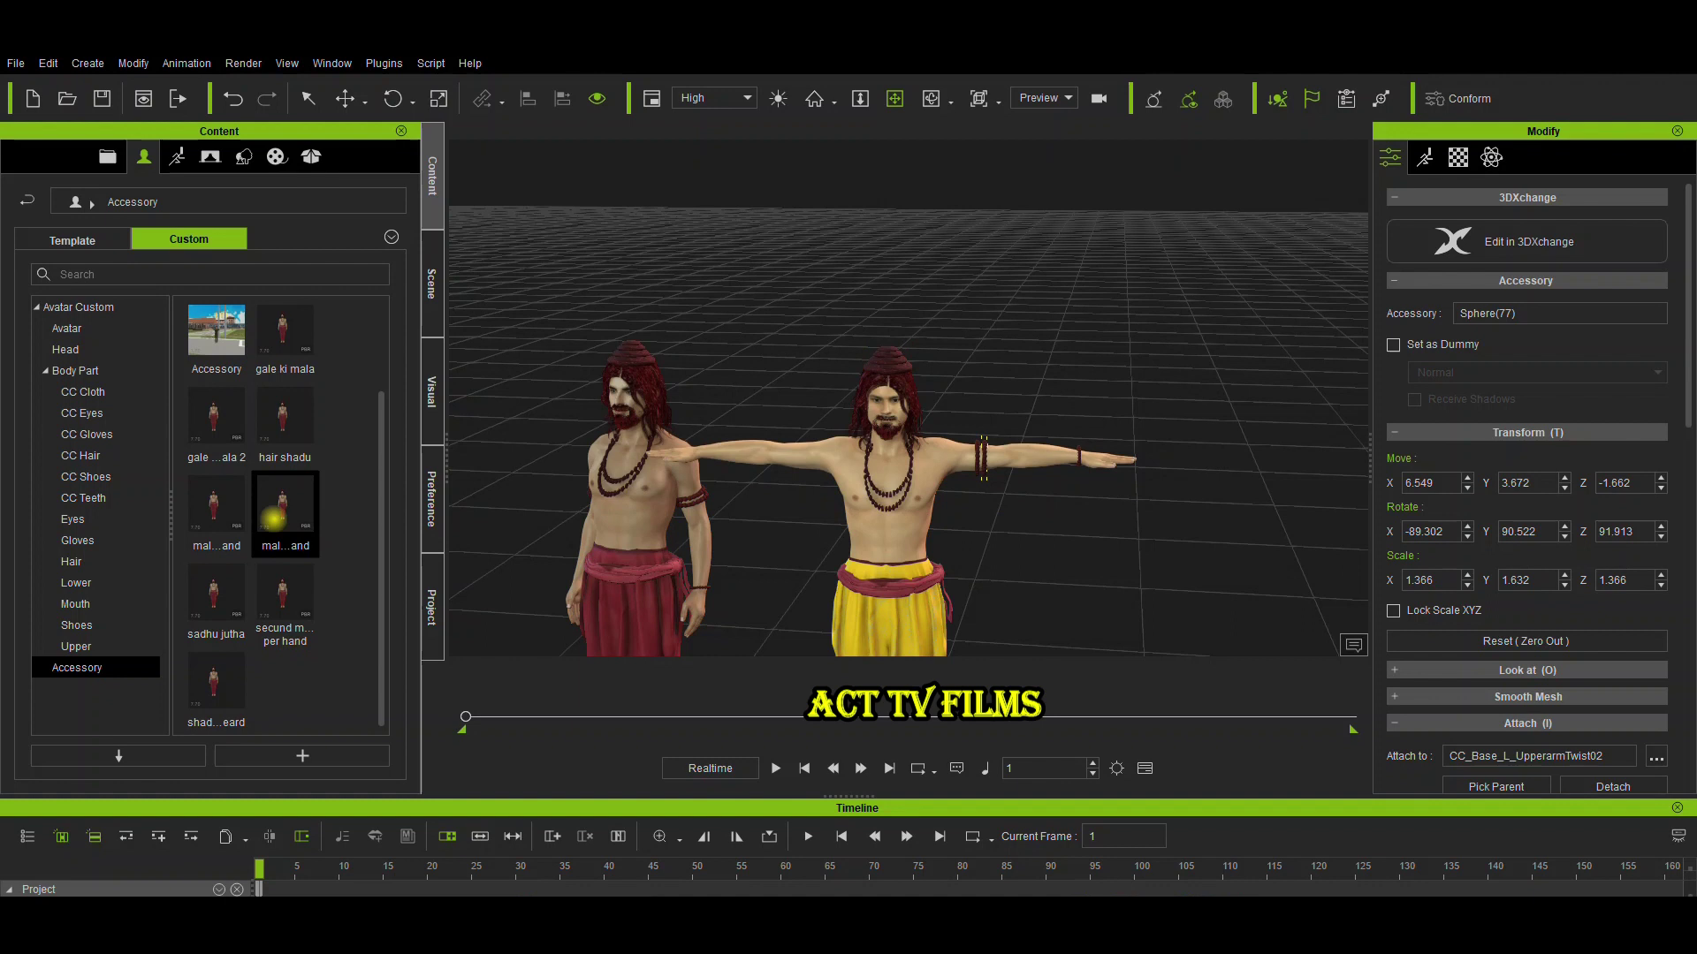
double_click(209, 519)
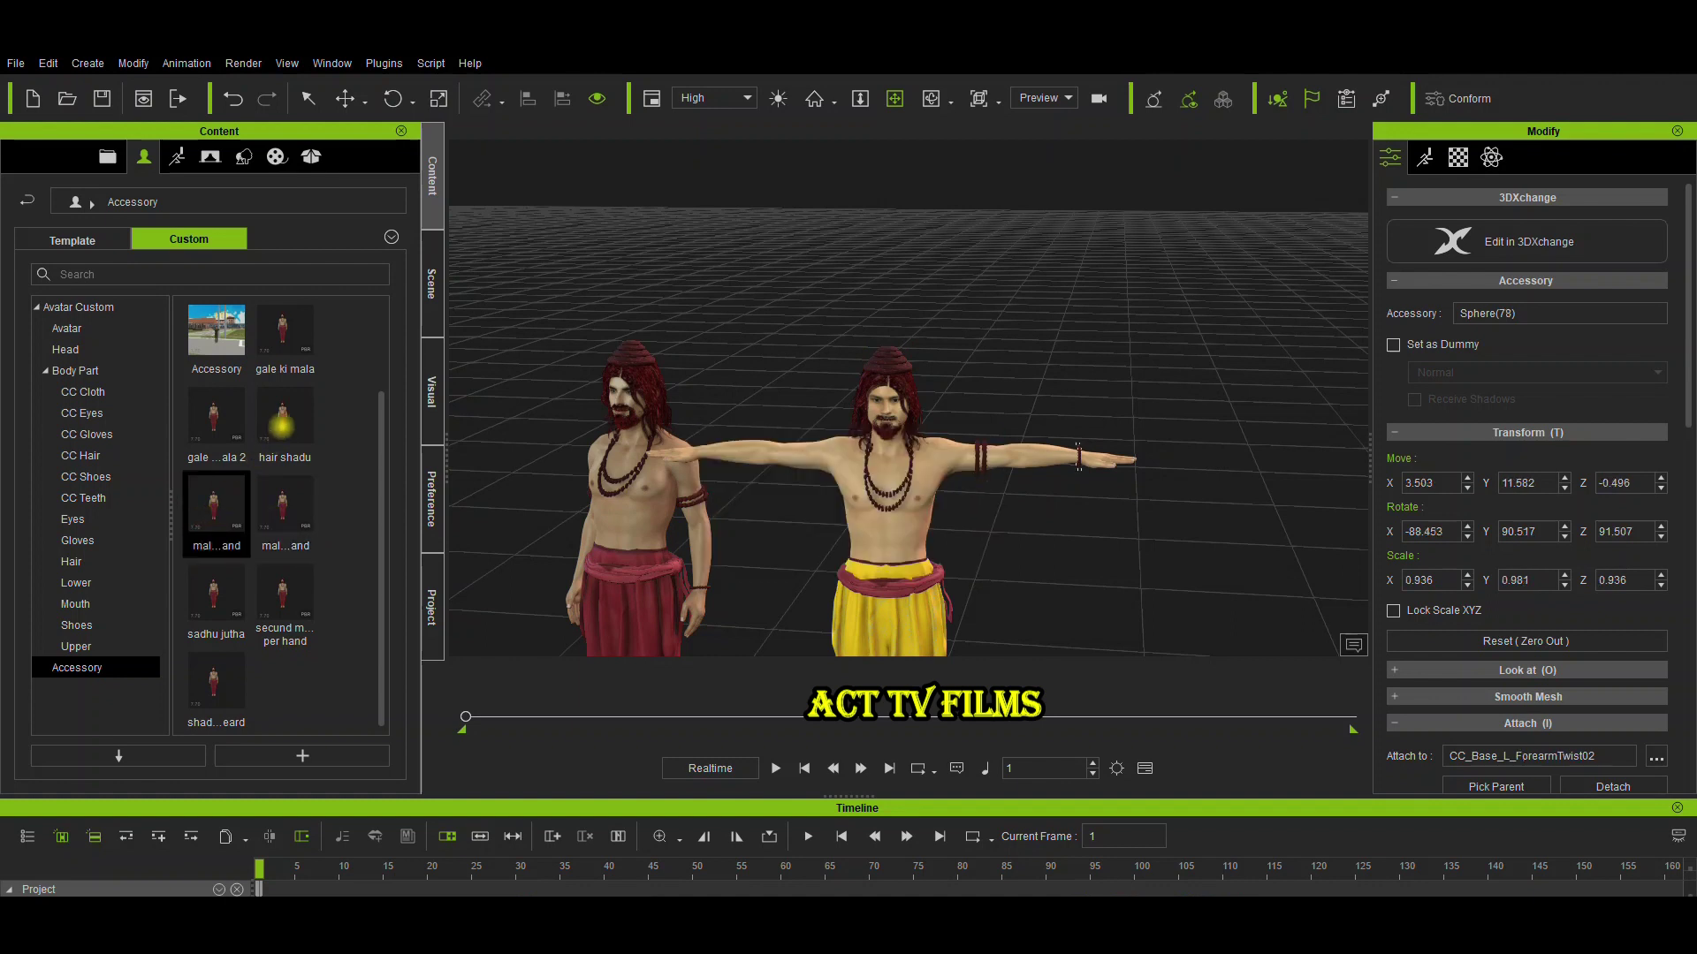
double_click(281, 425)
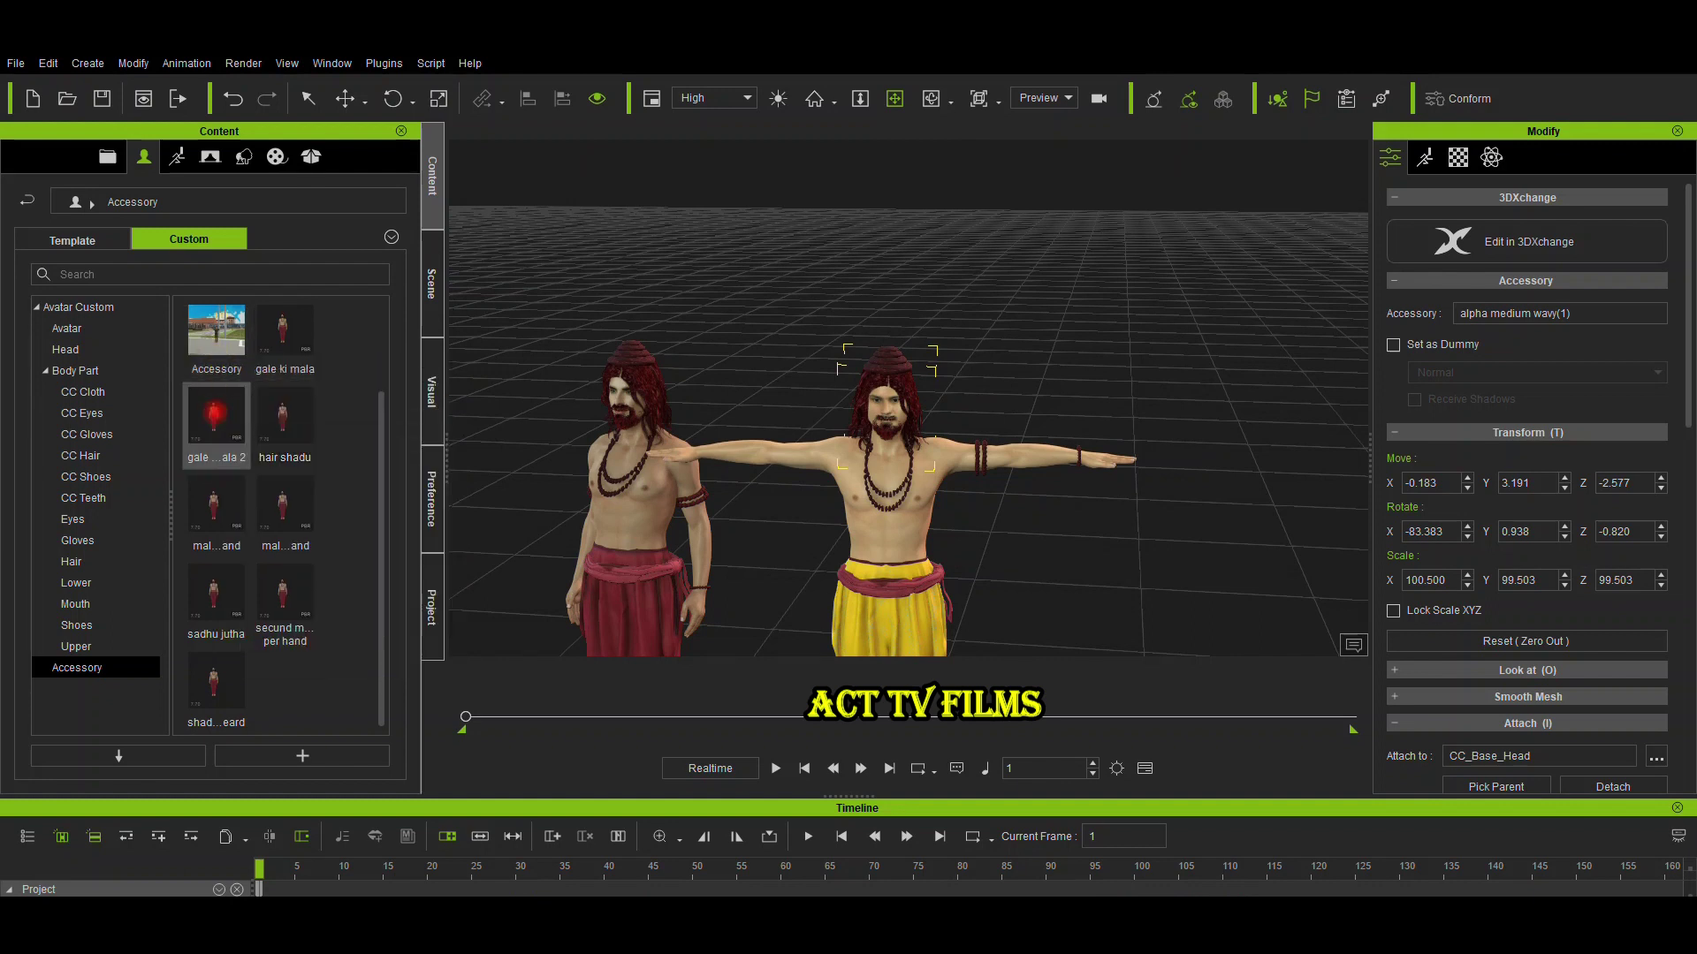
double_click(215, 412)
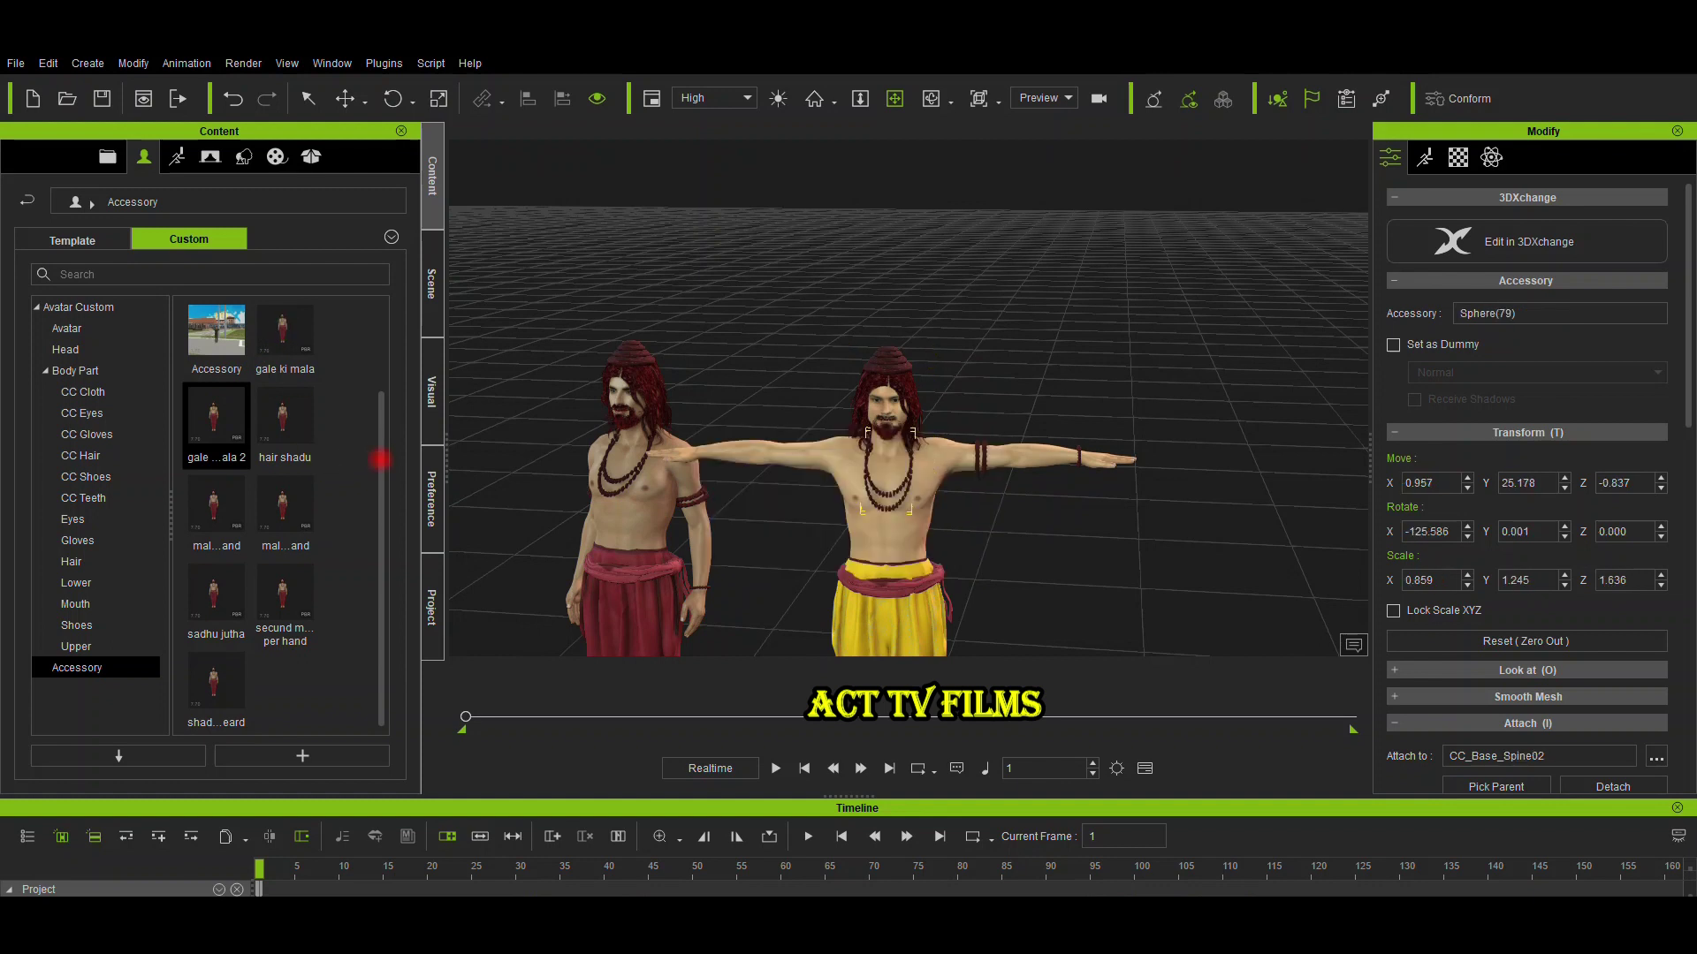
Add the 3rd mala and the 4rt hand mala to the indian avatar's right upper arm
scroll(381, 424, up, 1)
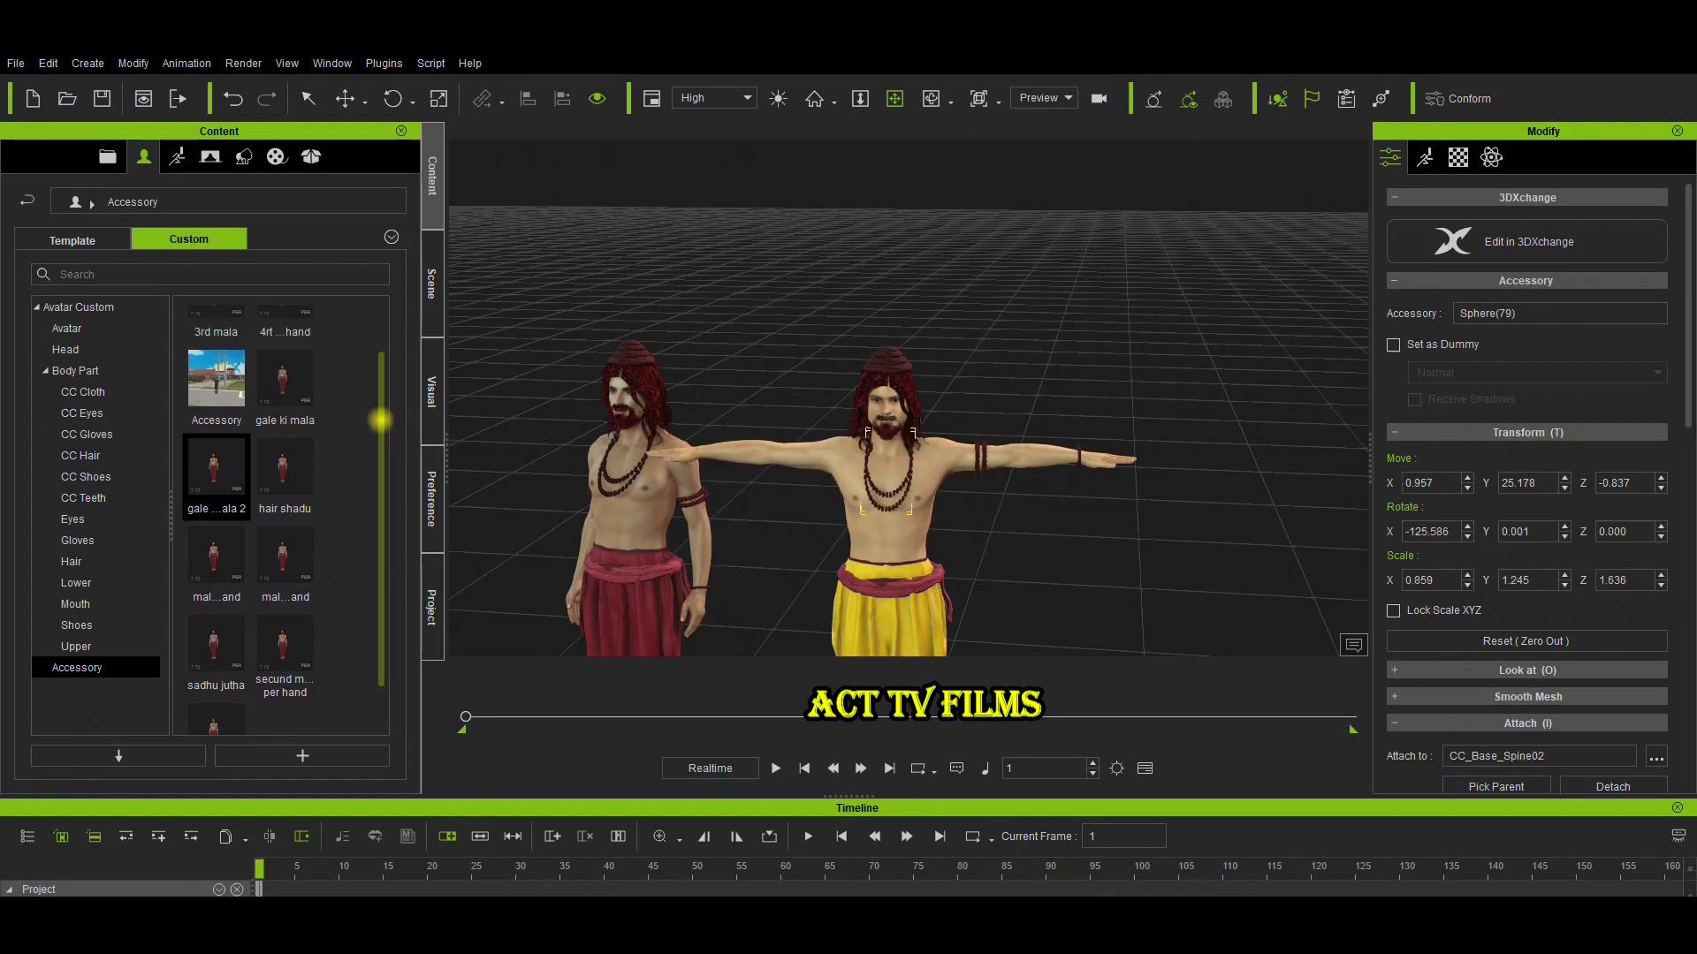
scroll(381, 440, up, 1)
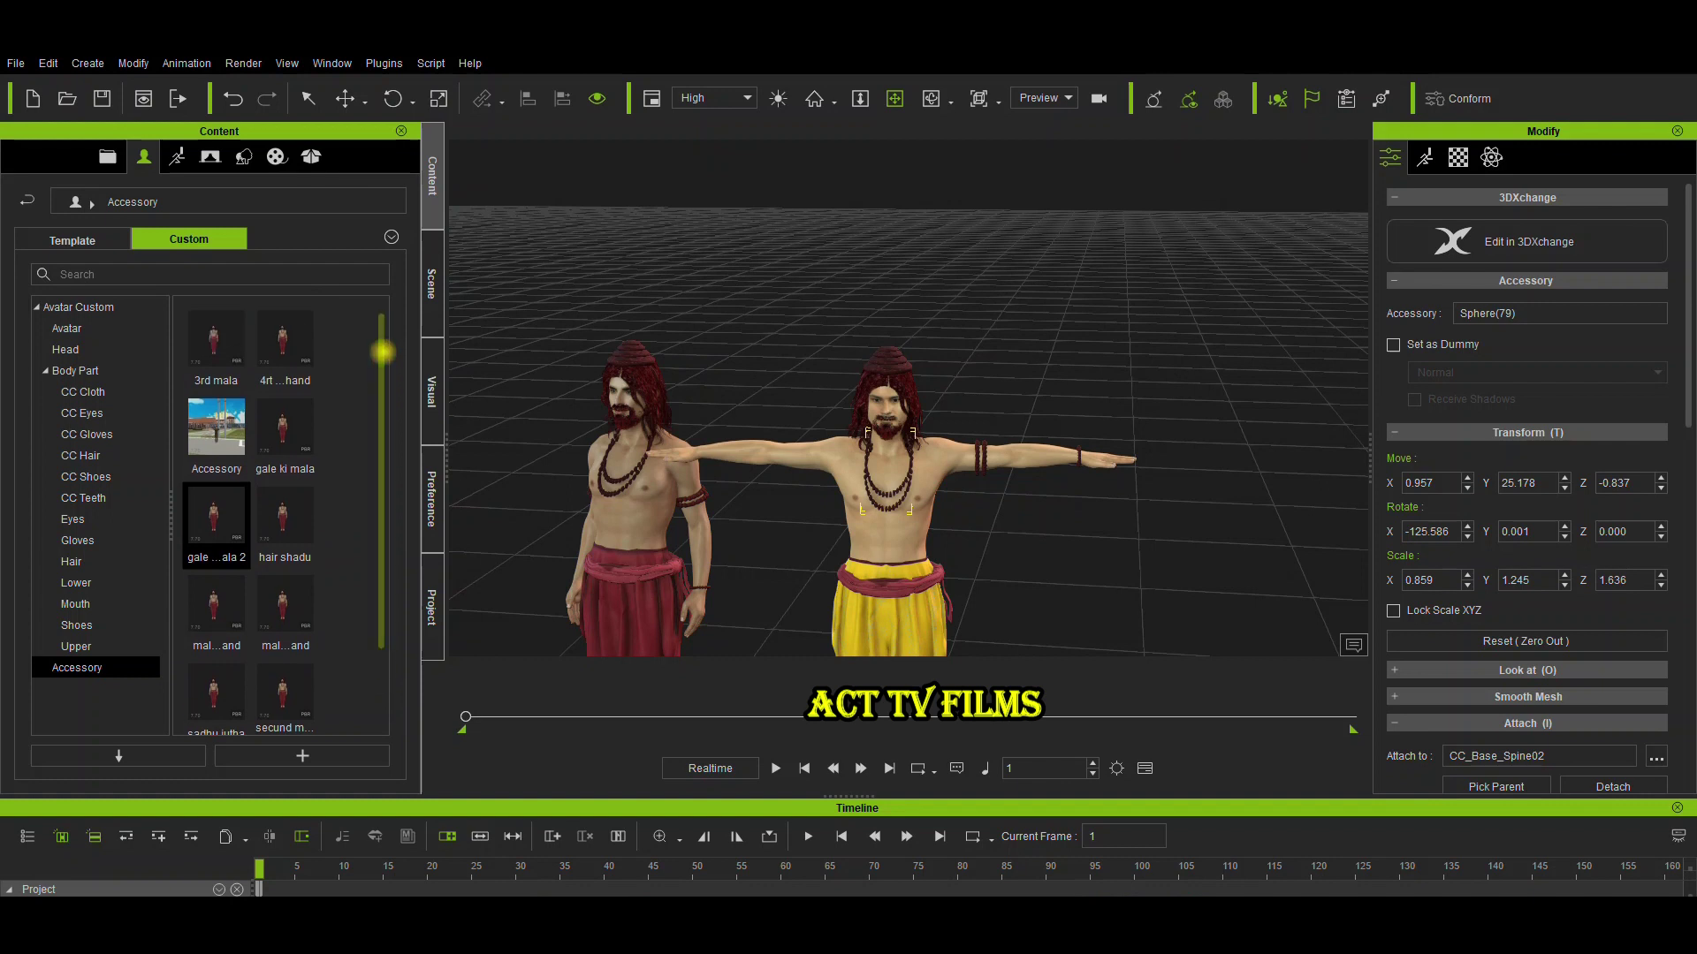
double_click(234, 351)
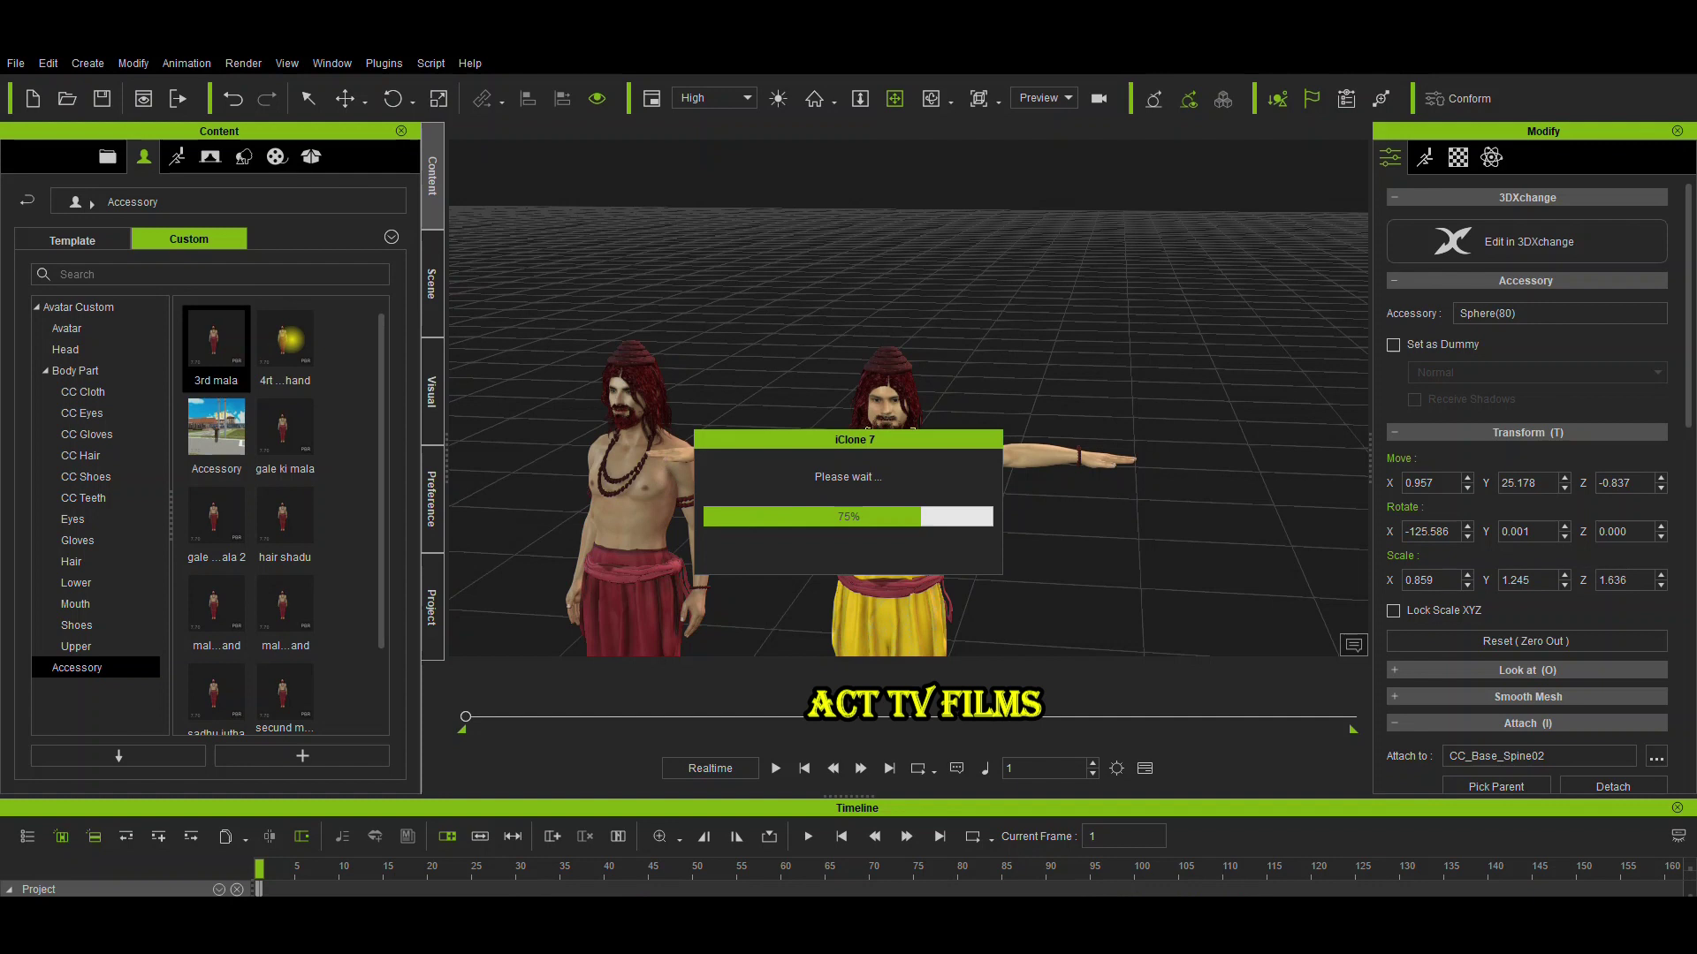
double_click(284, 341)
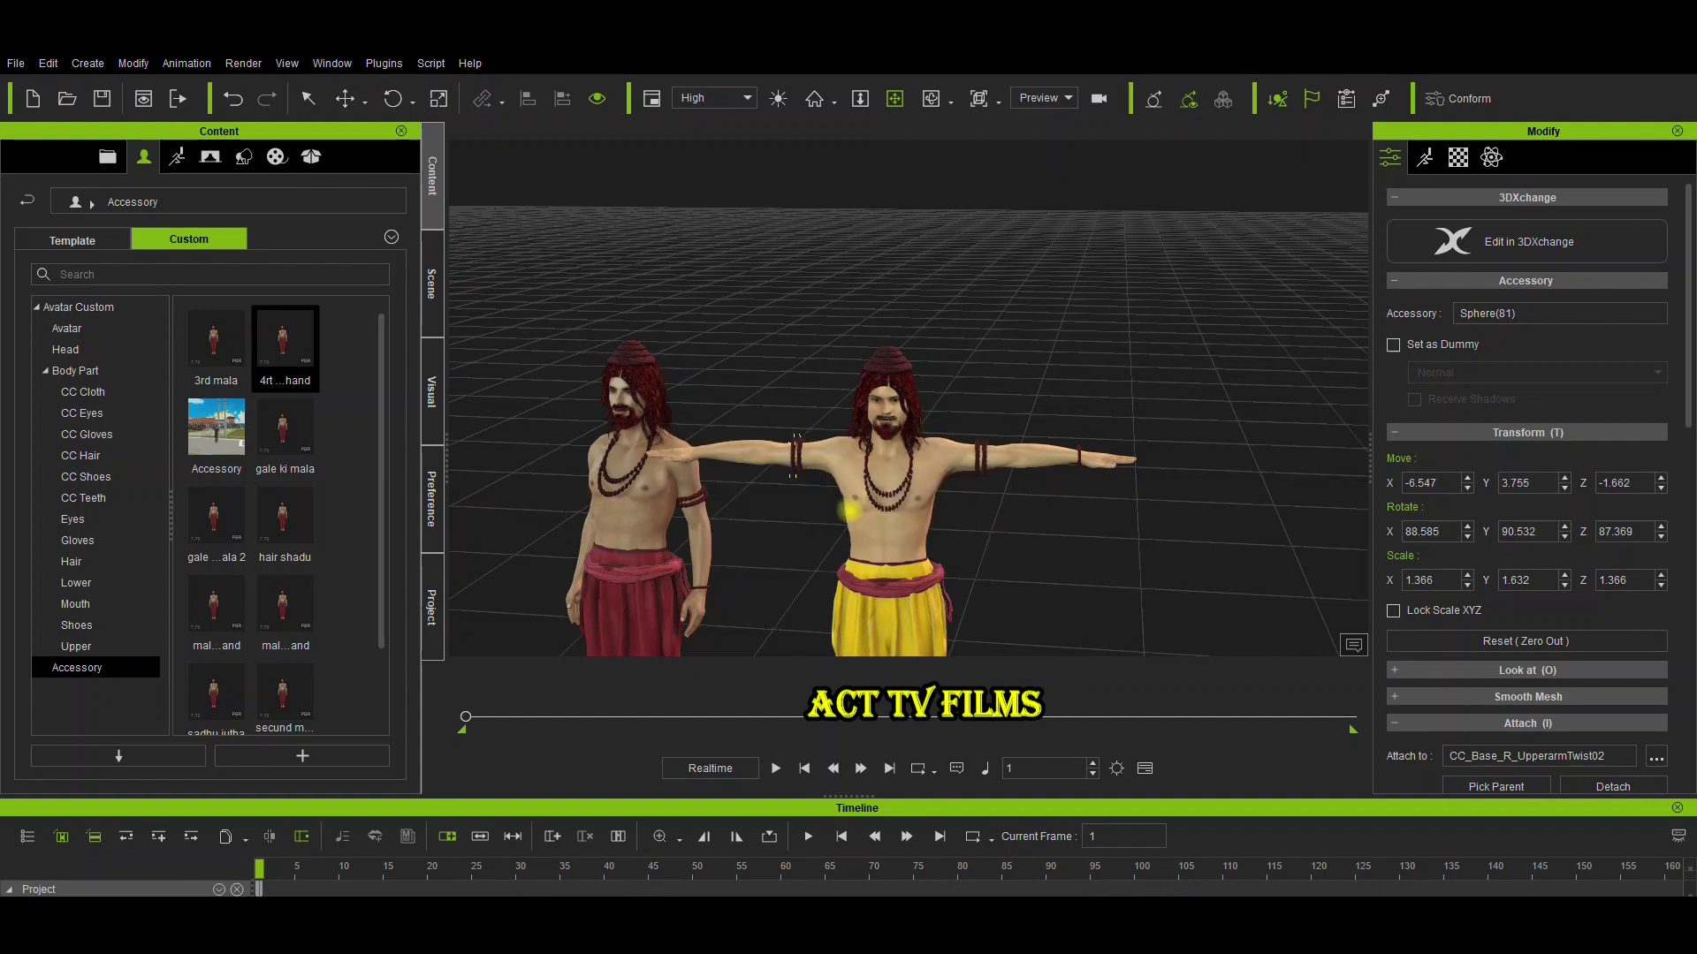
Examine the dressed indian avatar beside the original sadhu from different distances and angles, comparing their clothes and accessories
drag(850, 477, 852, 344)
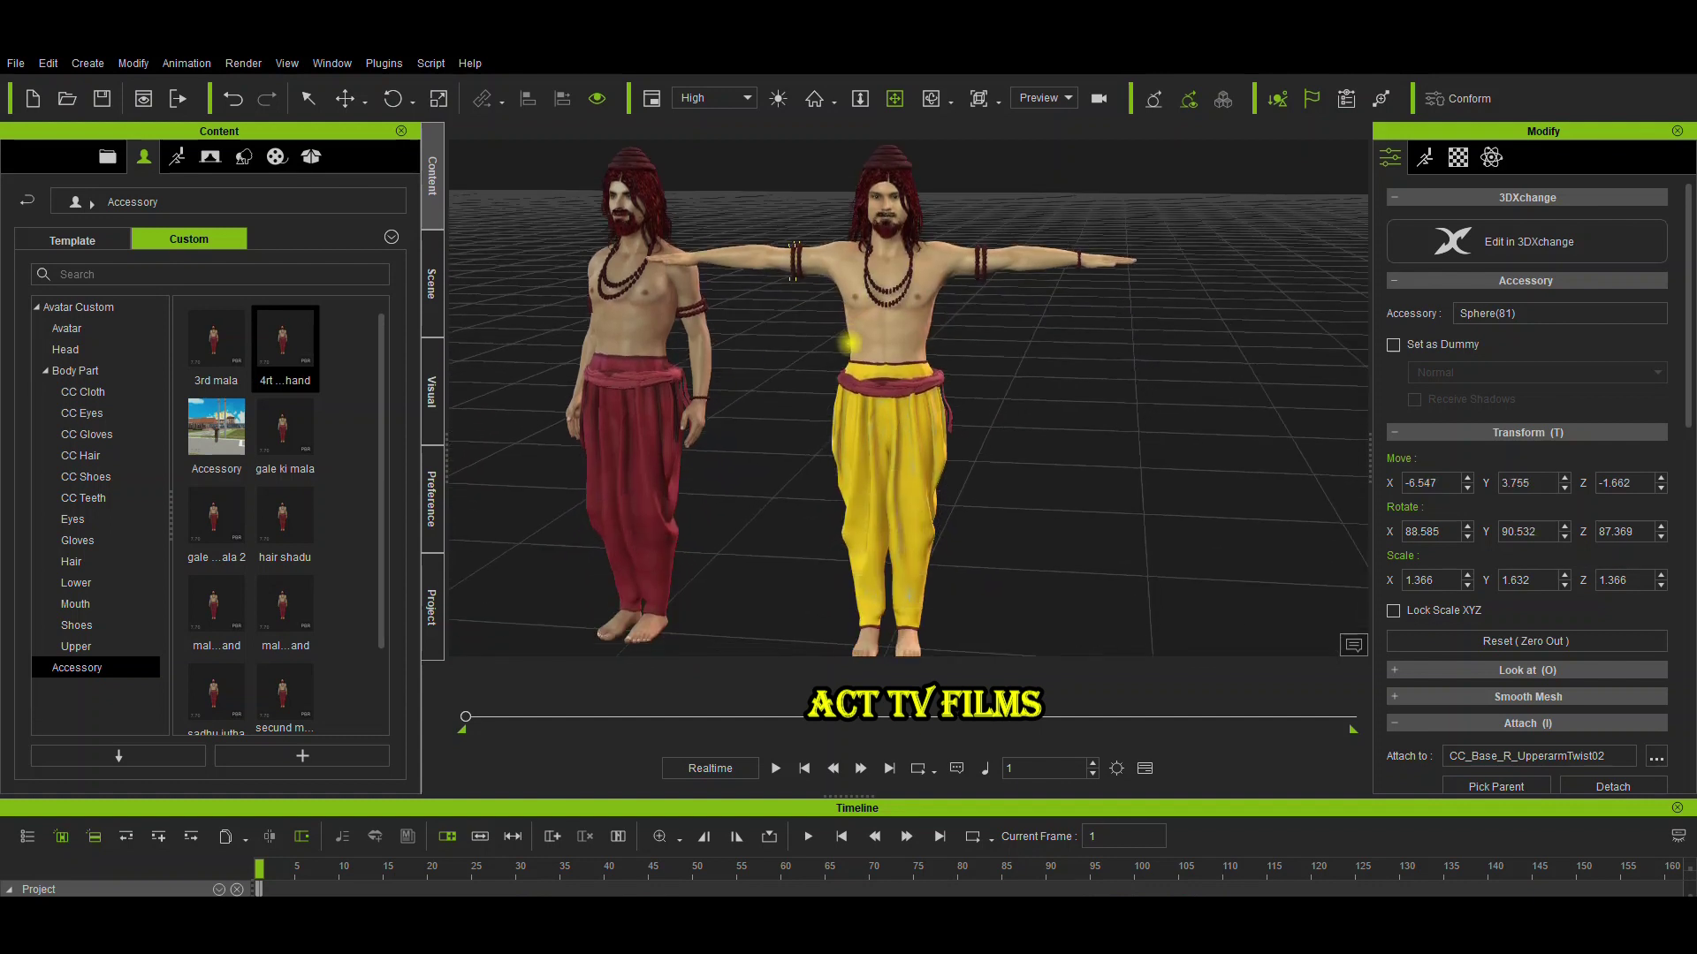
scroll(852, 345, down, 2)
click(927, 97)
drag(887, 424, 758, 445)
right_drag(758, 443, 955, 452)
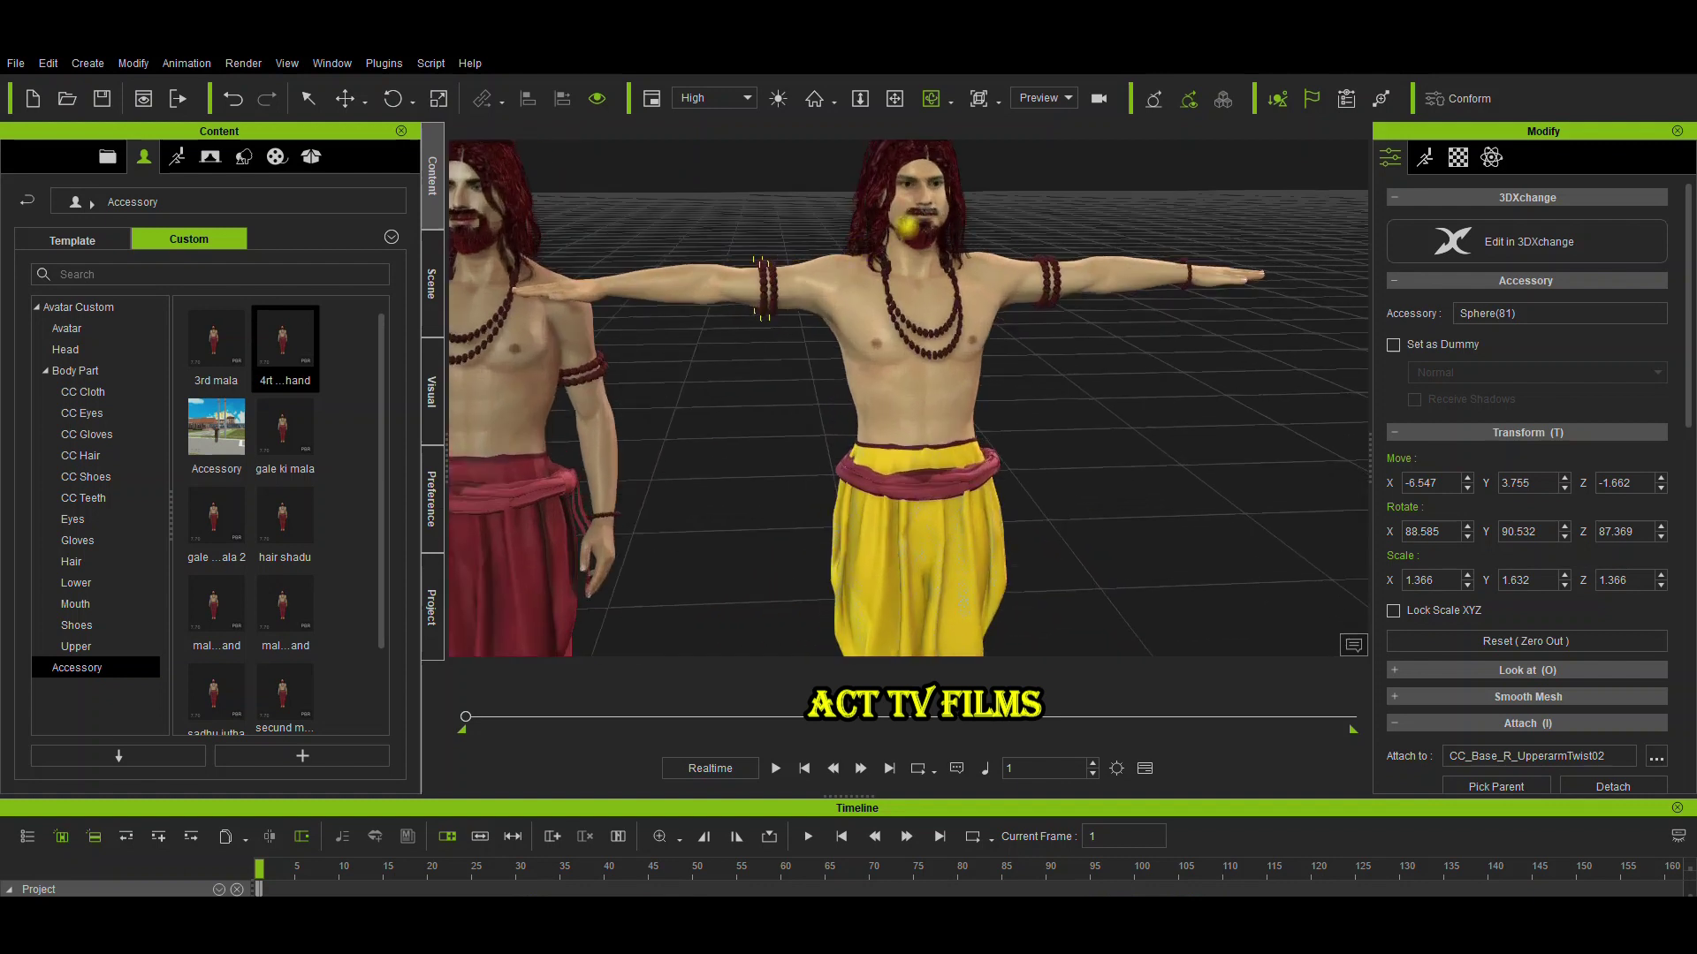
right_drag(906, 365, 957, 381)
right_drag(1131, 374, 904, 334)
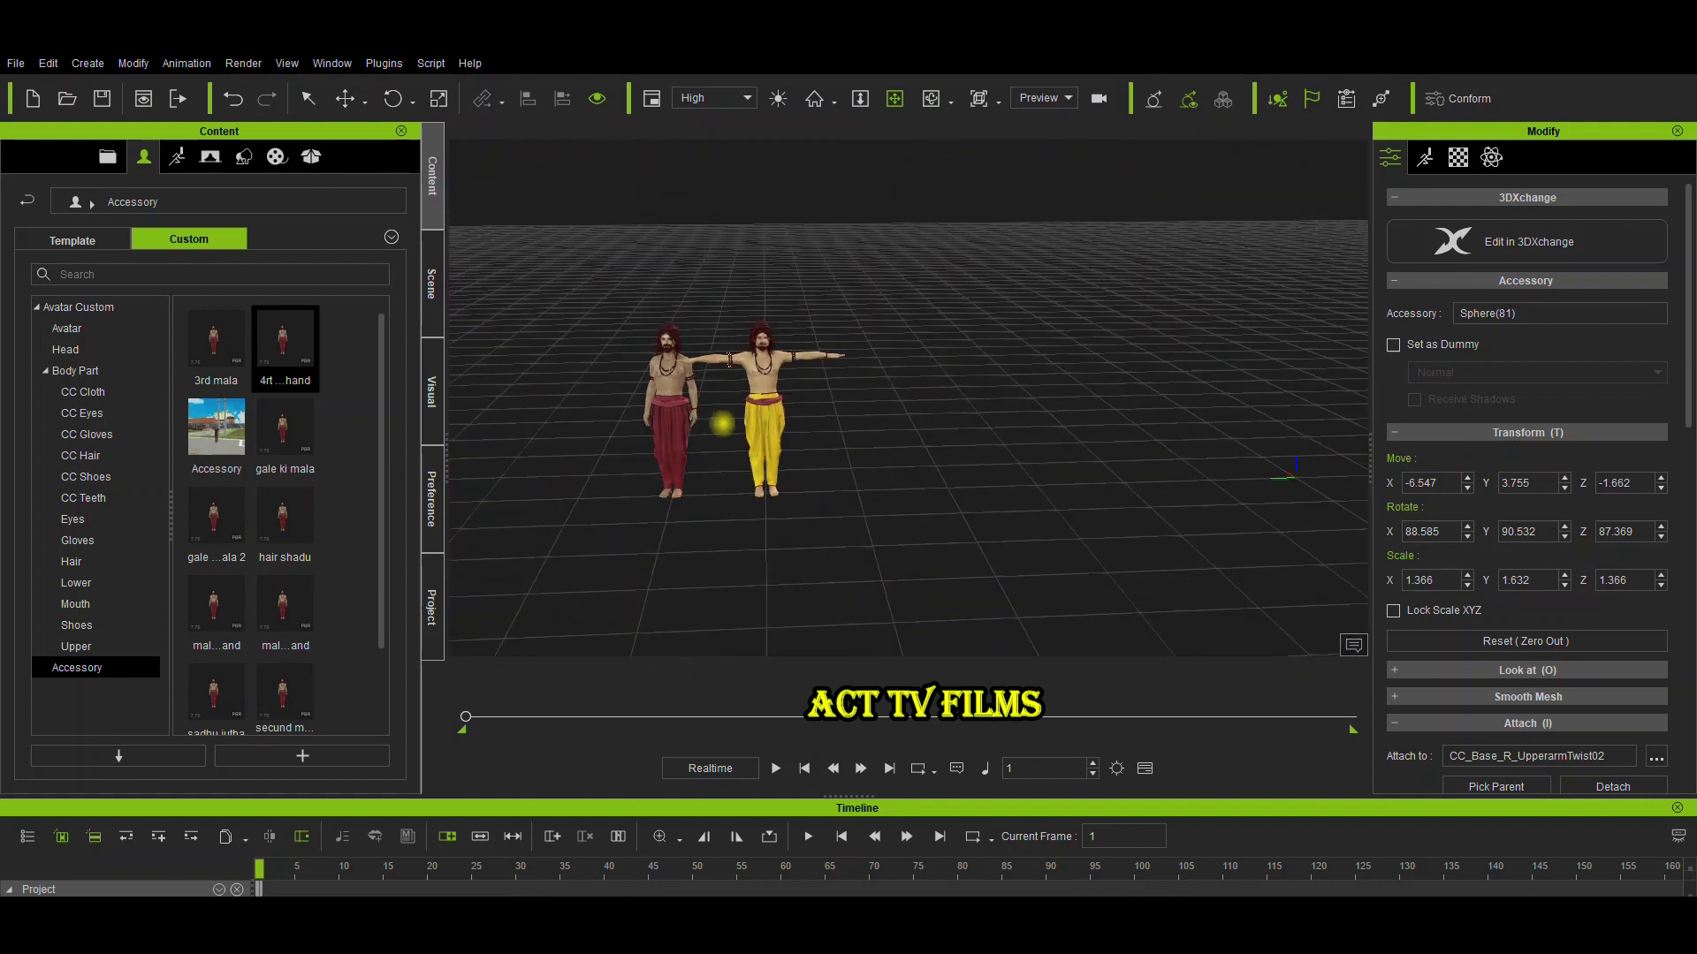
scroll(720, 418, up, 8)
scroll(720, 418, down, 4)
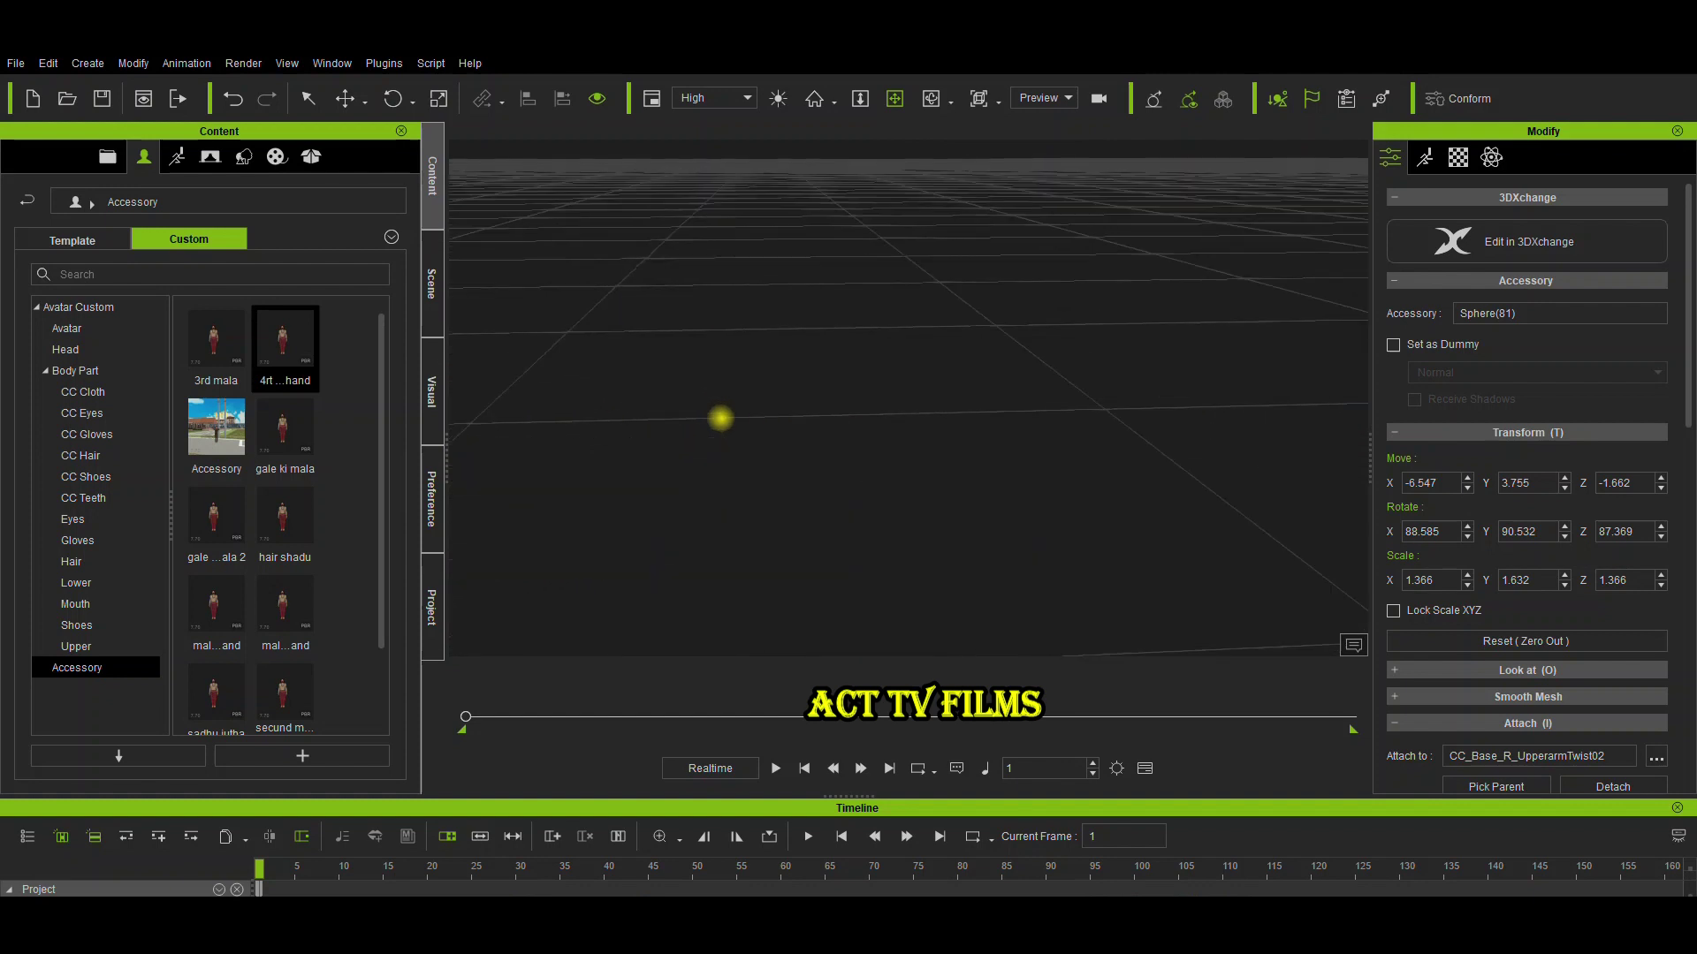
scroll(720, 418, down, 5)
right_drag(764, 380, 829, 389)
middle_drag(829, 389, 796, 387)
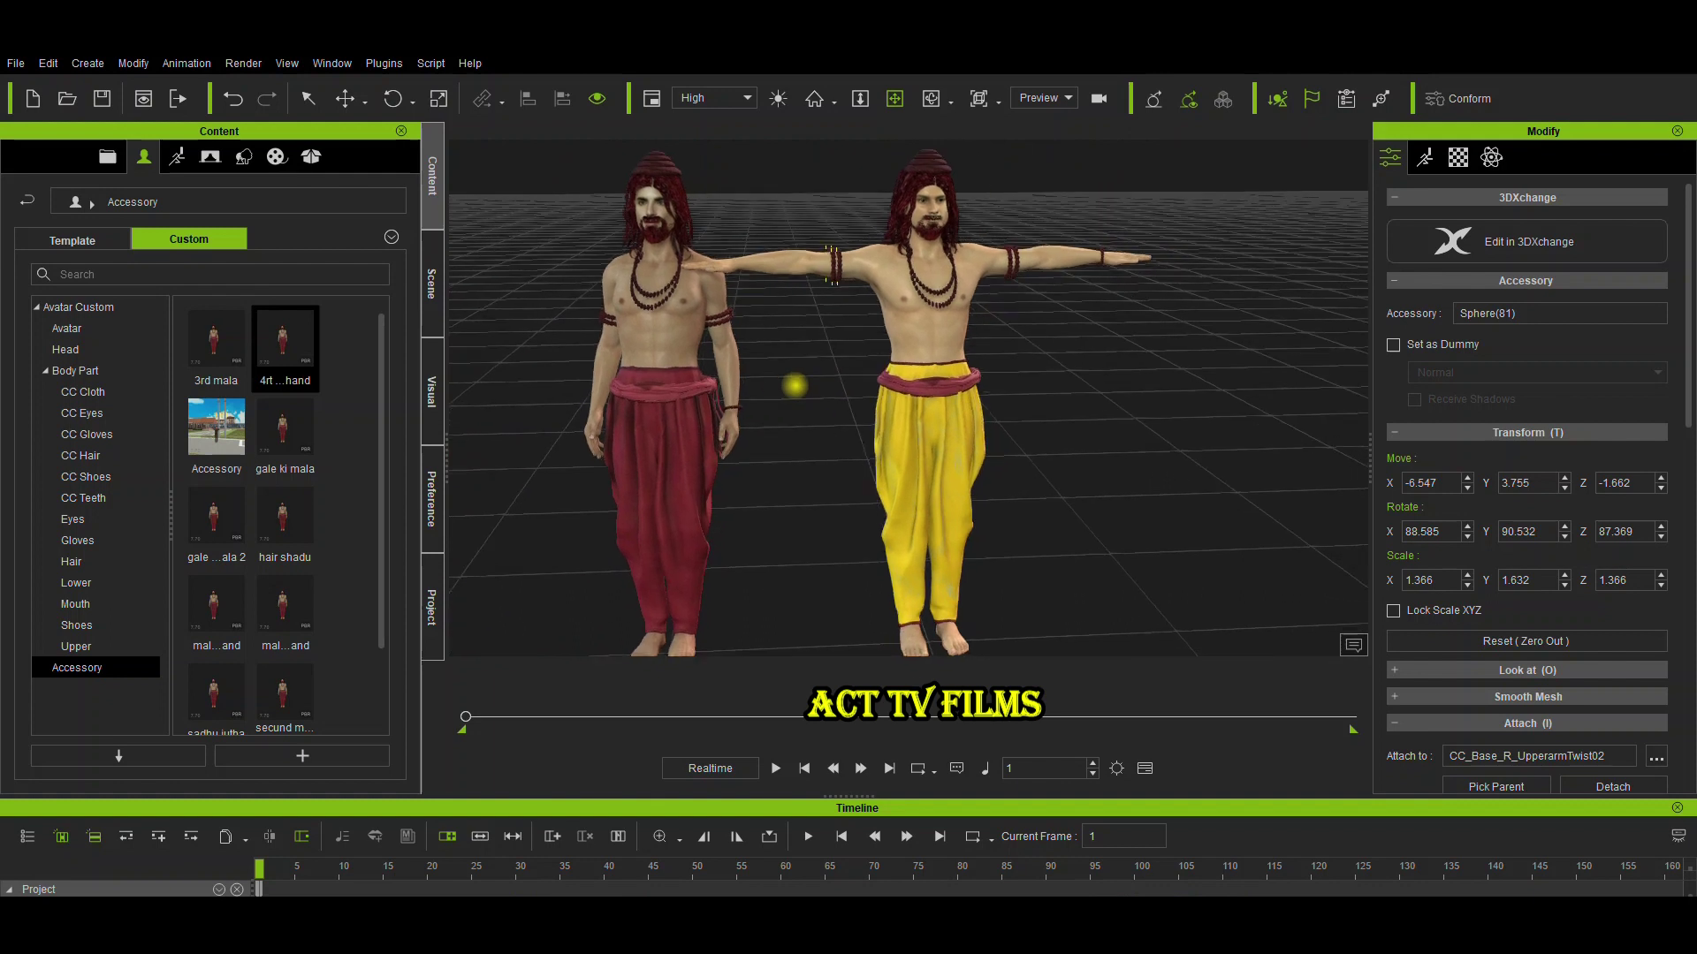
middle_drag(1018, 410, 839, 384)
scroll(1019, 407, down, 5)
drag(852, 398, 947, 405)
scroll(766, 356, up, 1)
scroll(766, 355, up, 5)
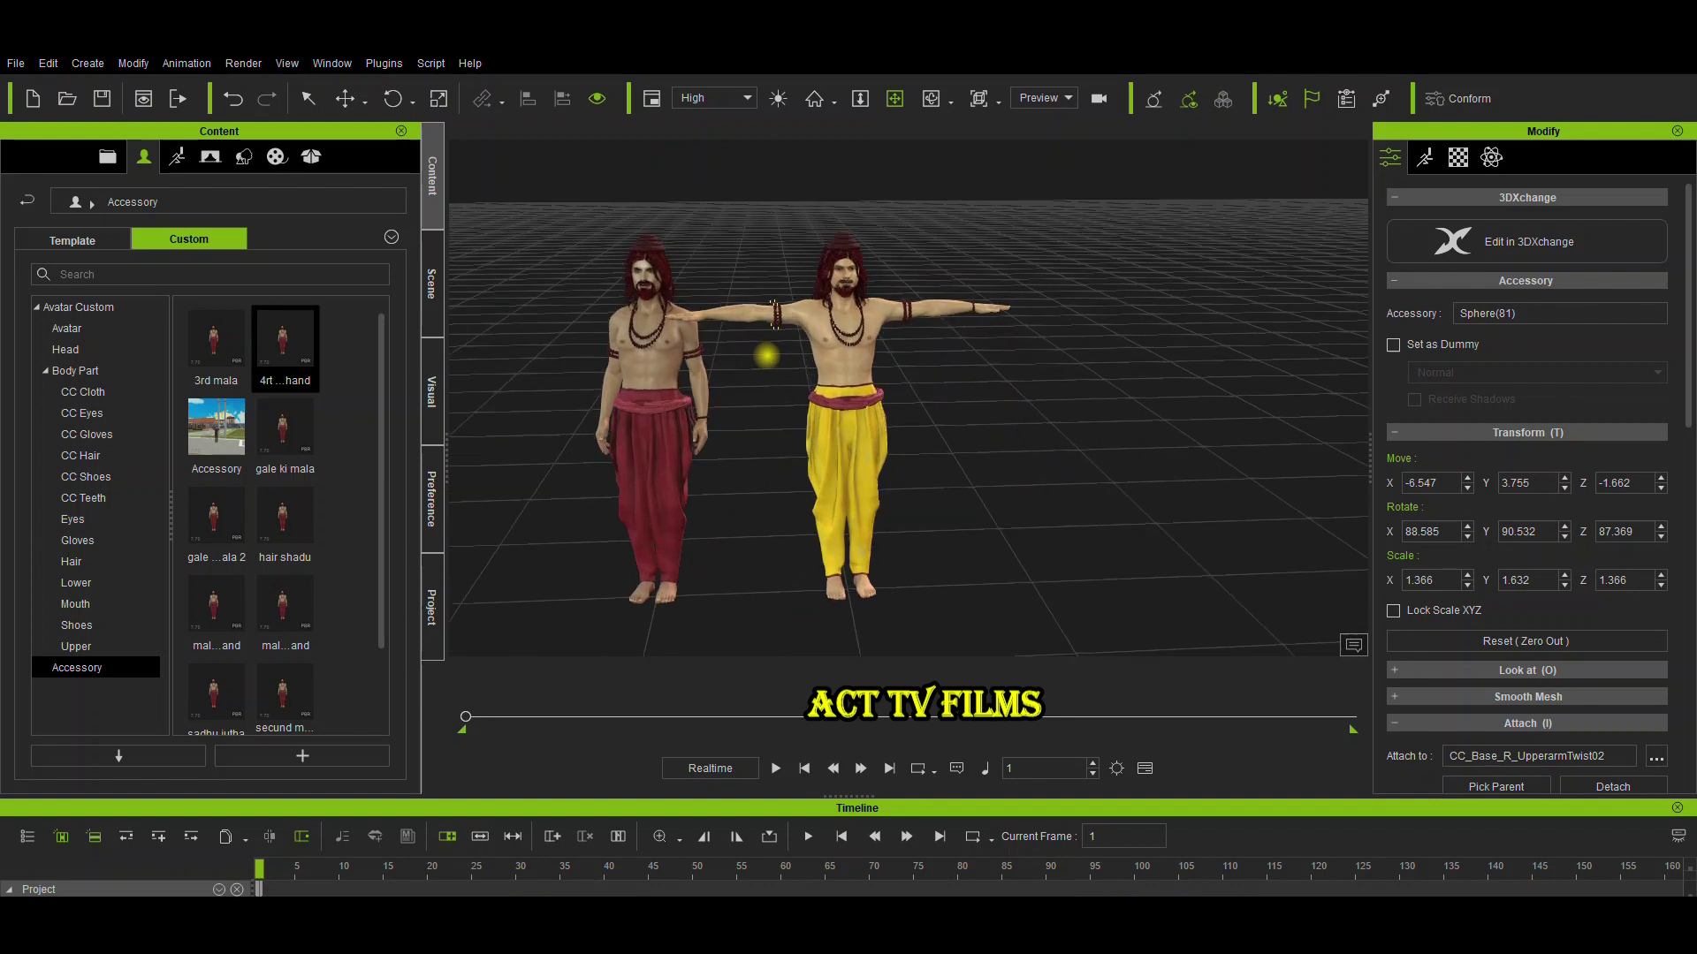
scroll(774, 354, down, 2)
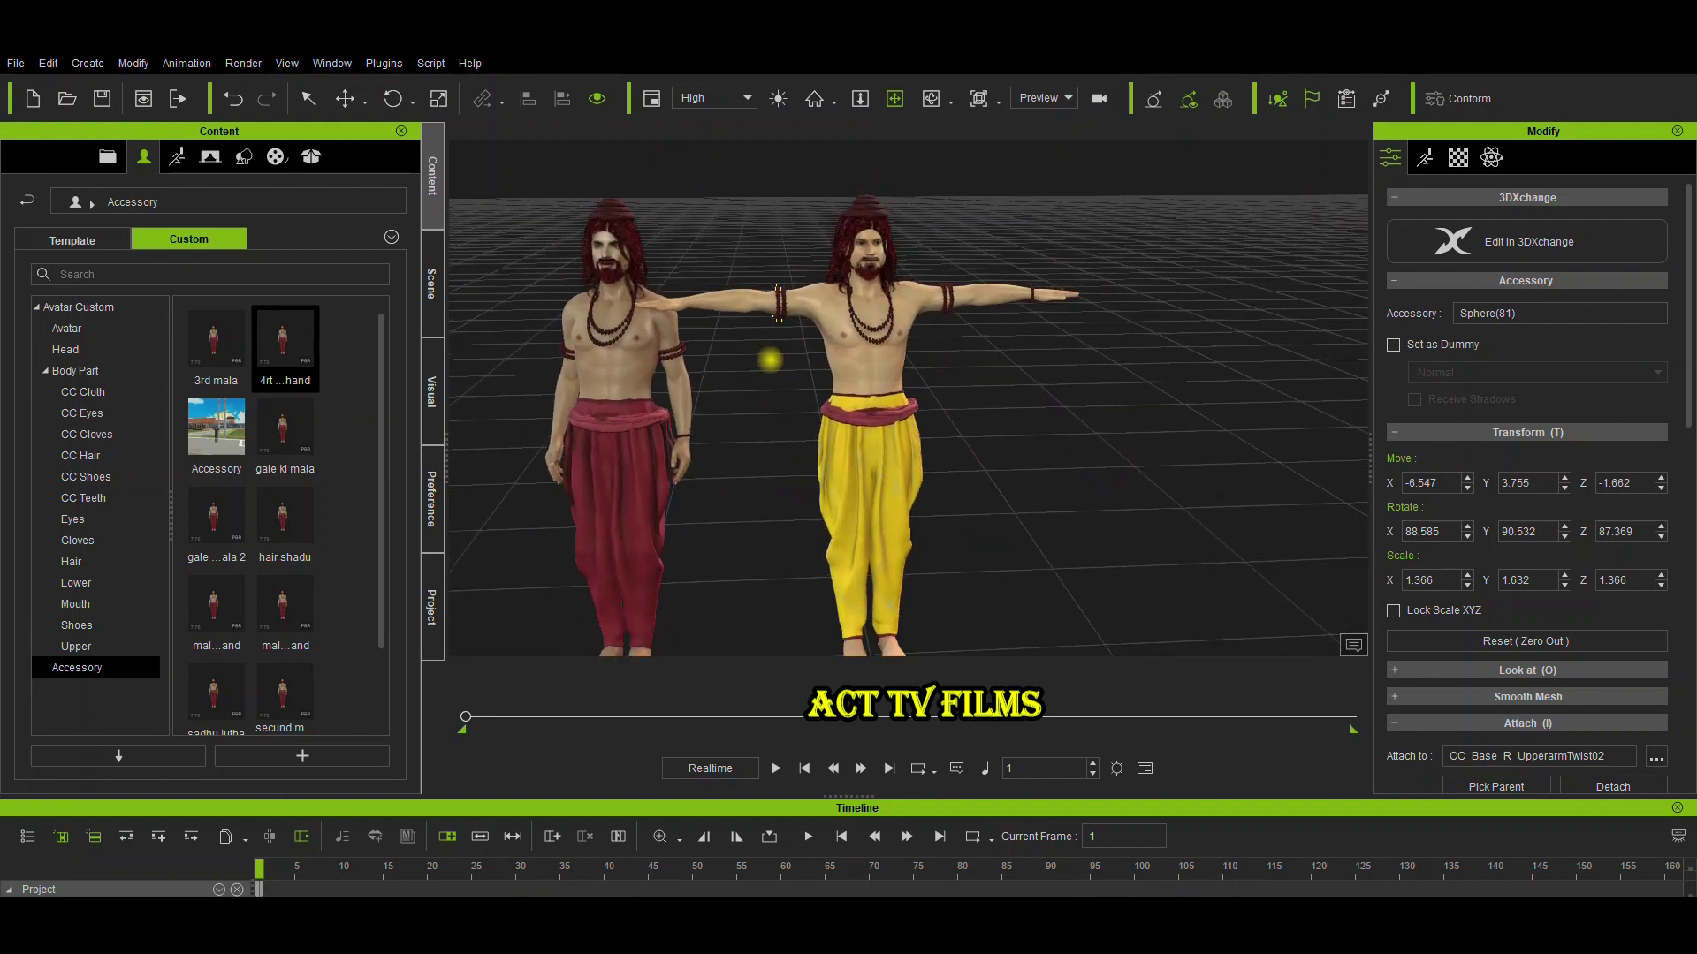
Save the dressed indian avatar to the custom avatar library as pila shadhu
click(881, 363)
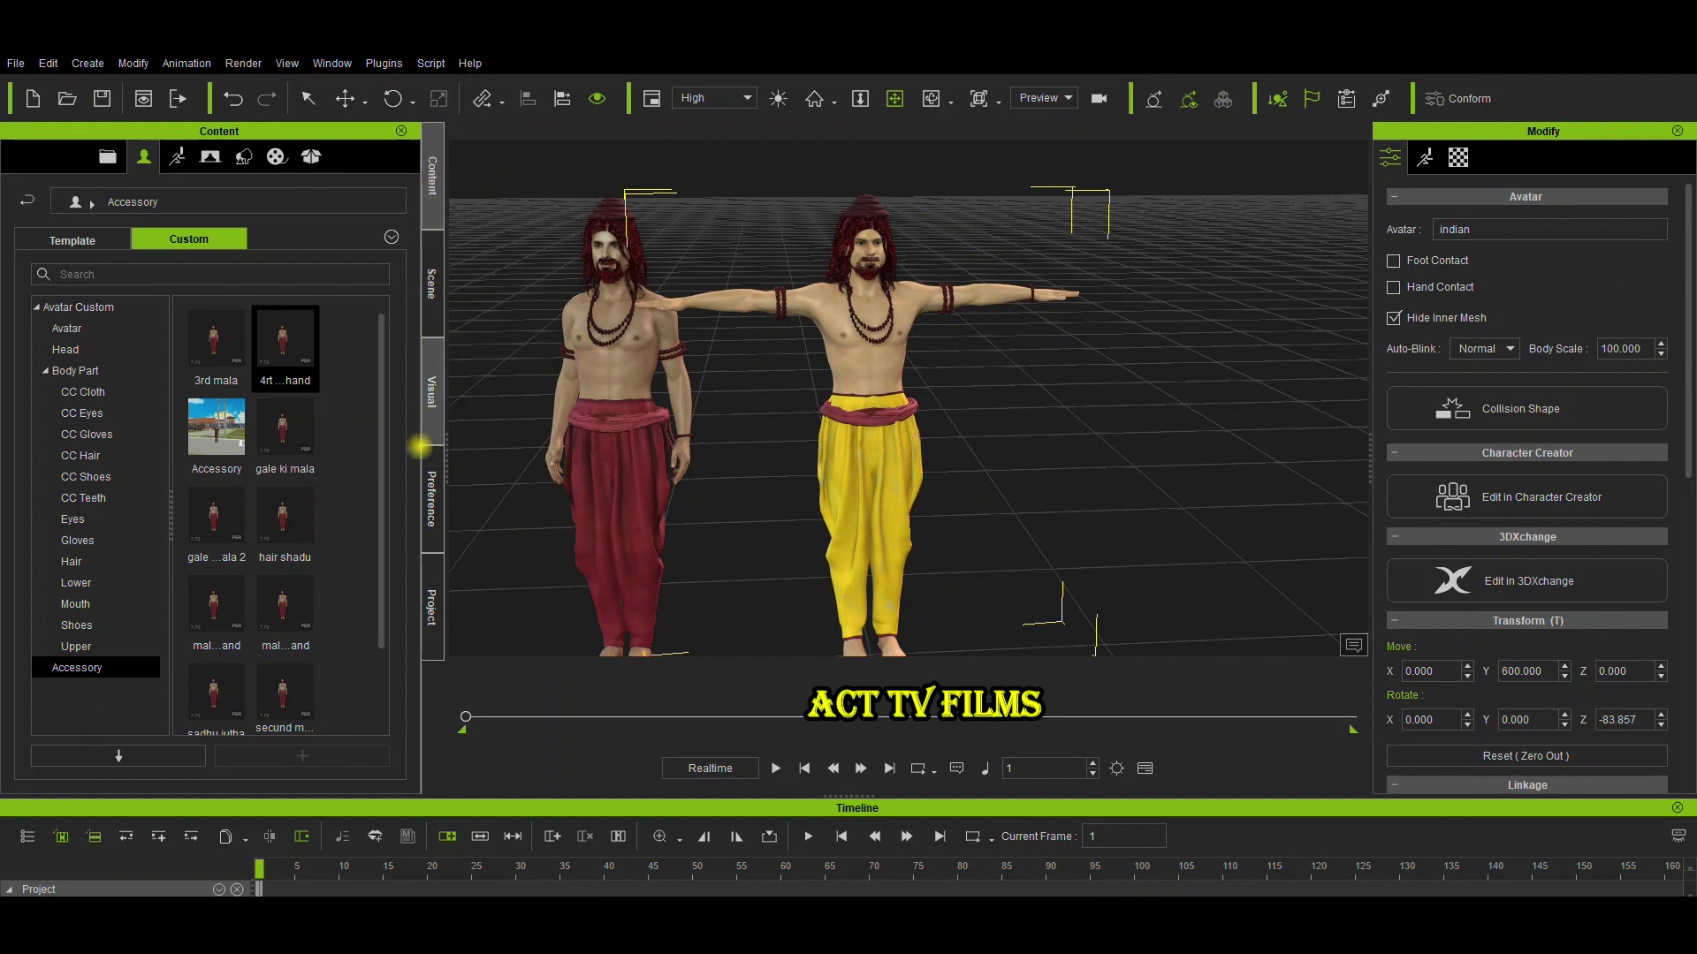
click(176, 154)
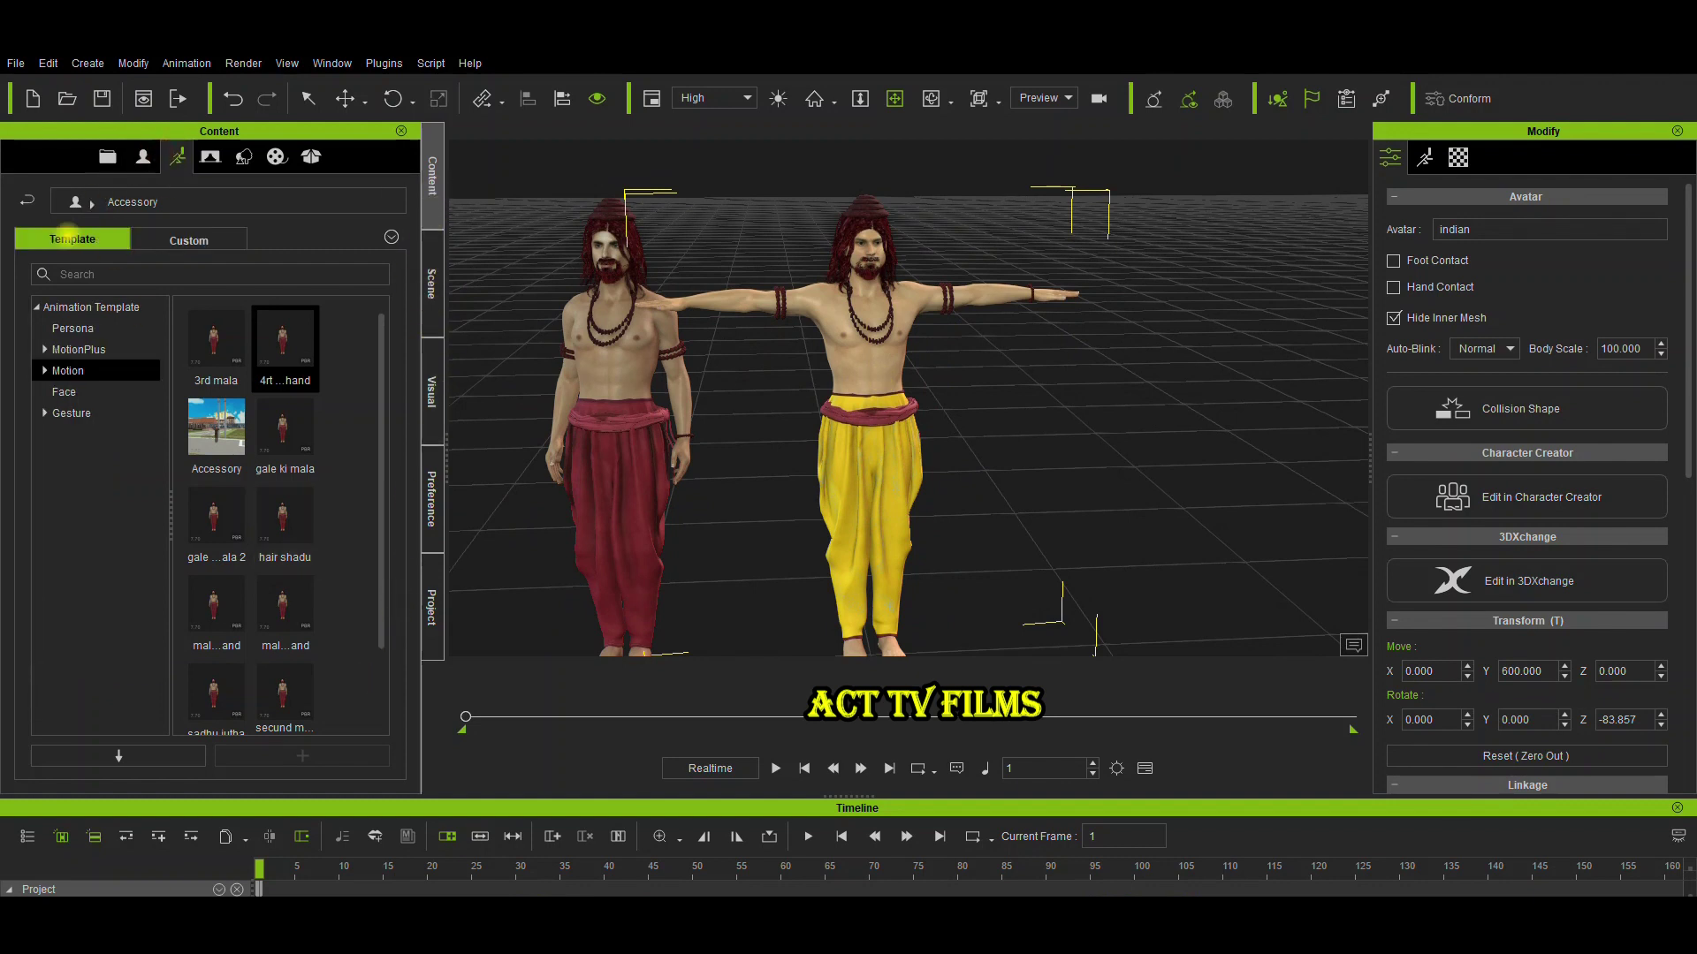
click(67, 327)
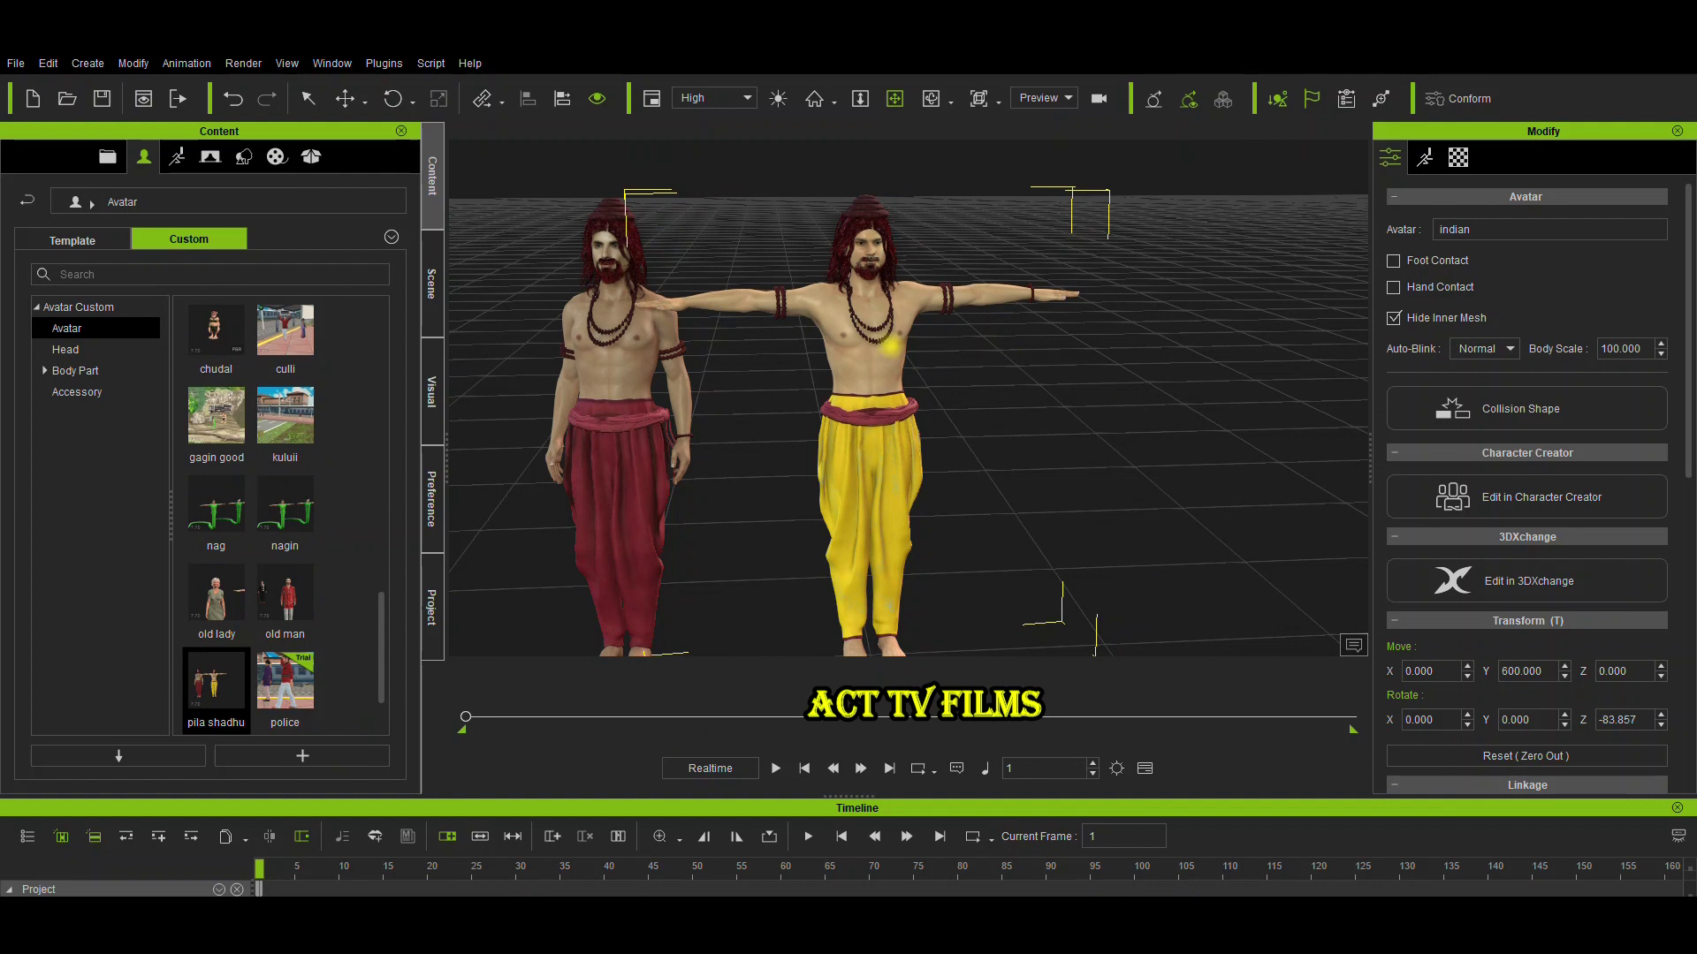
Examine both sadhu characters and their attached parts in the scene list, collapsing the indian avatar's entry
scroll(890, 346, down, 2)
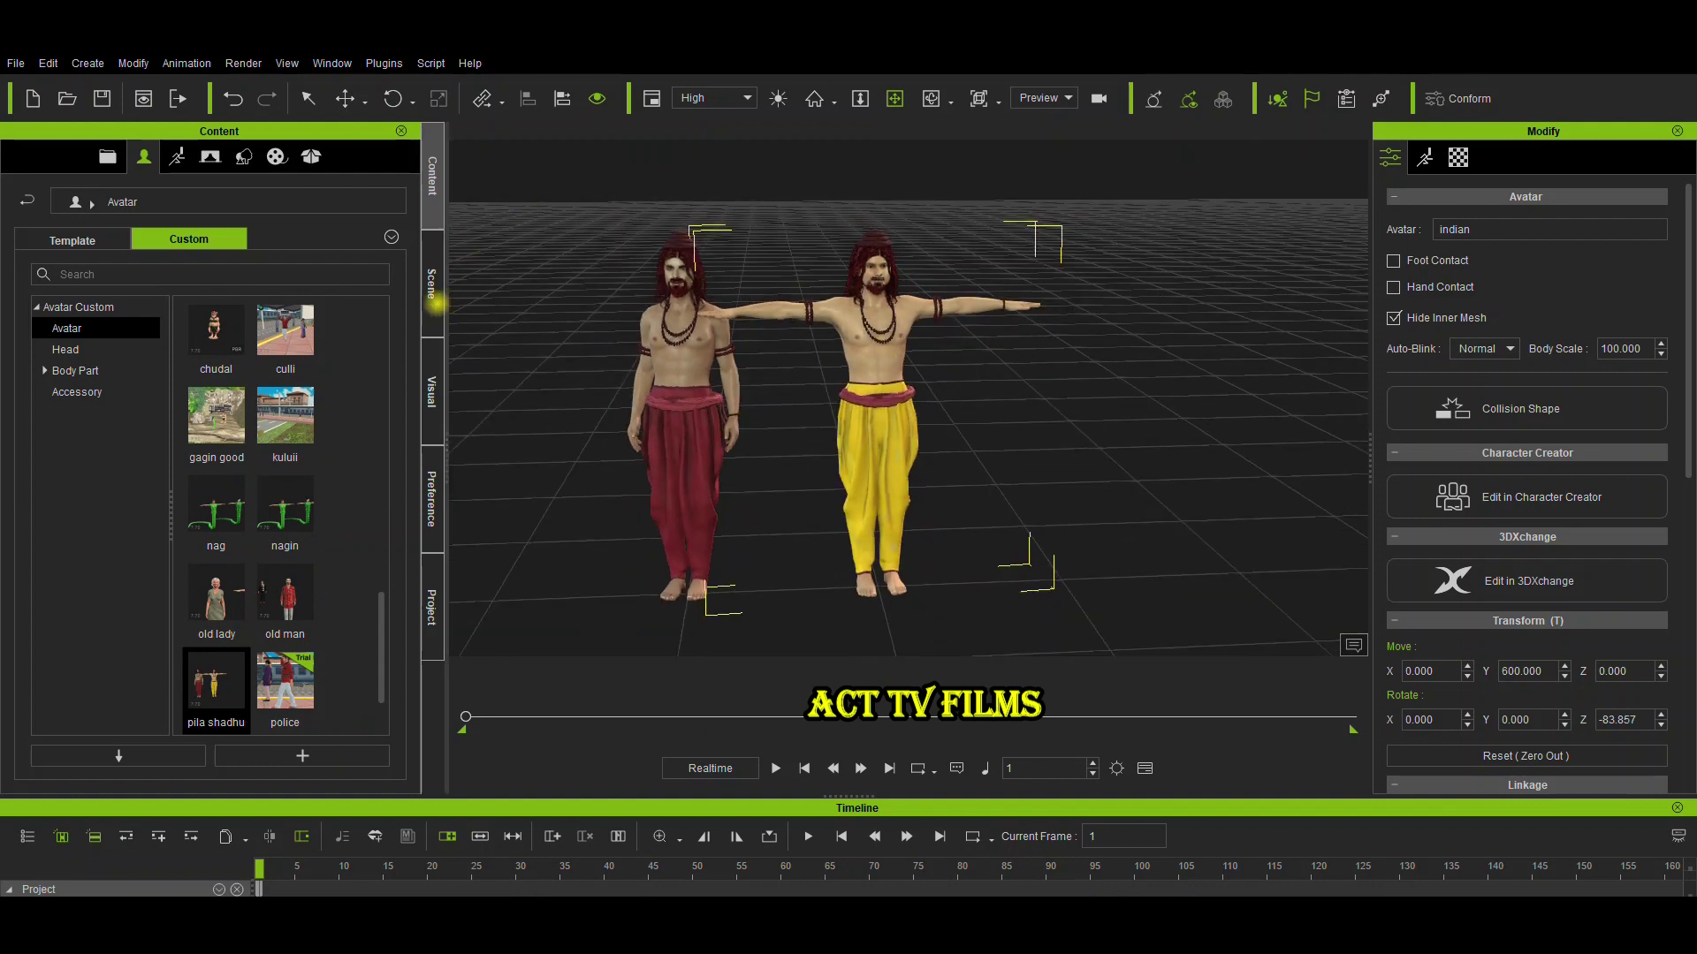
click(435, 301)
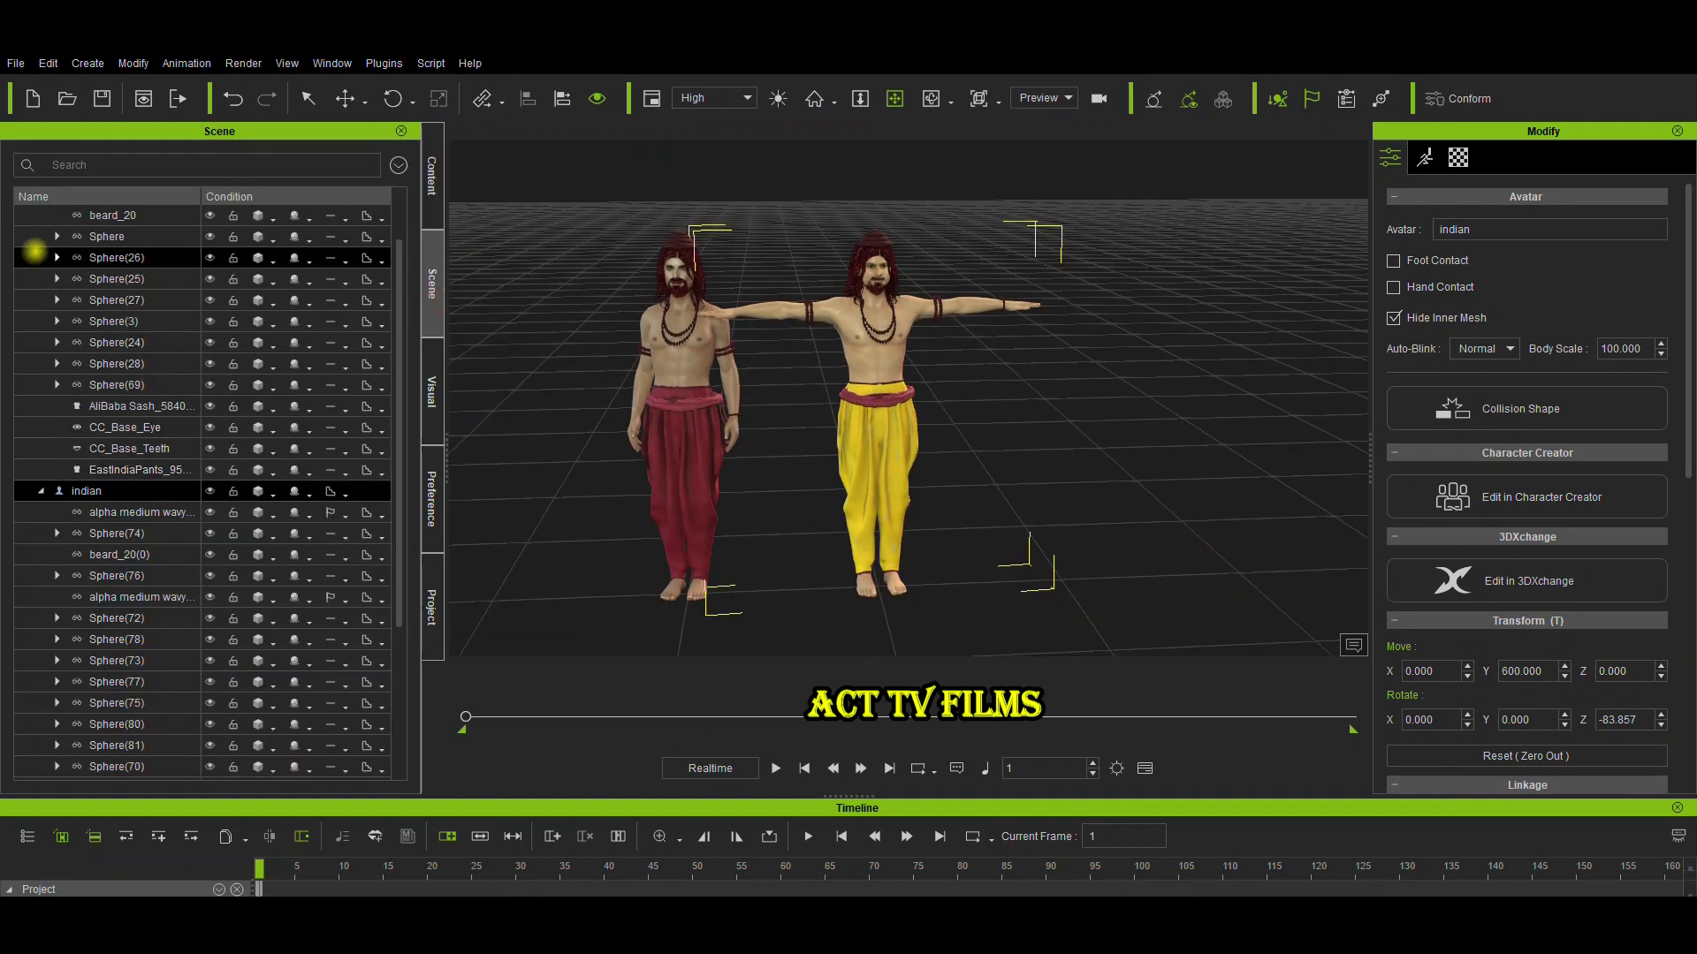
click(40, 491)
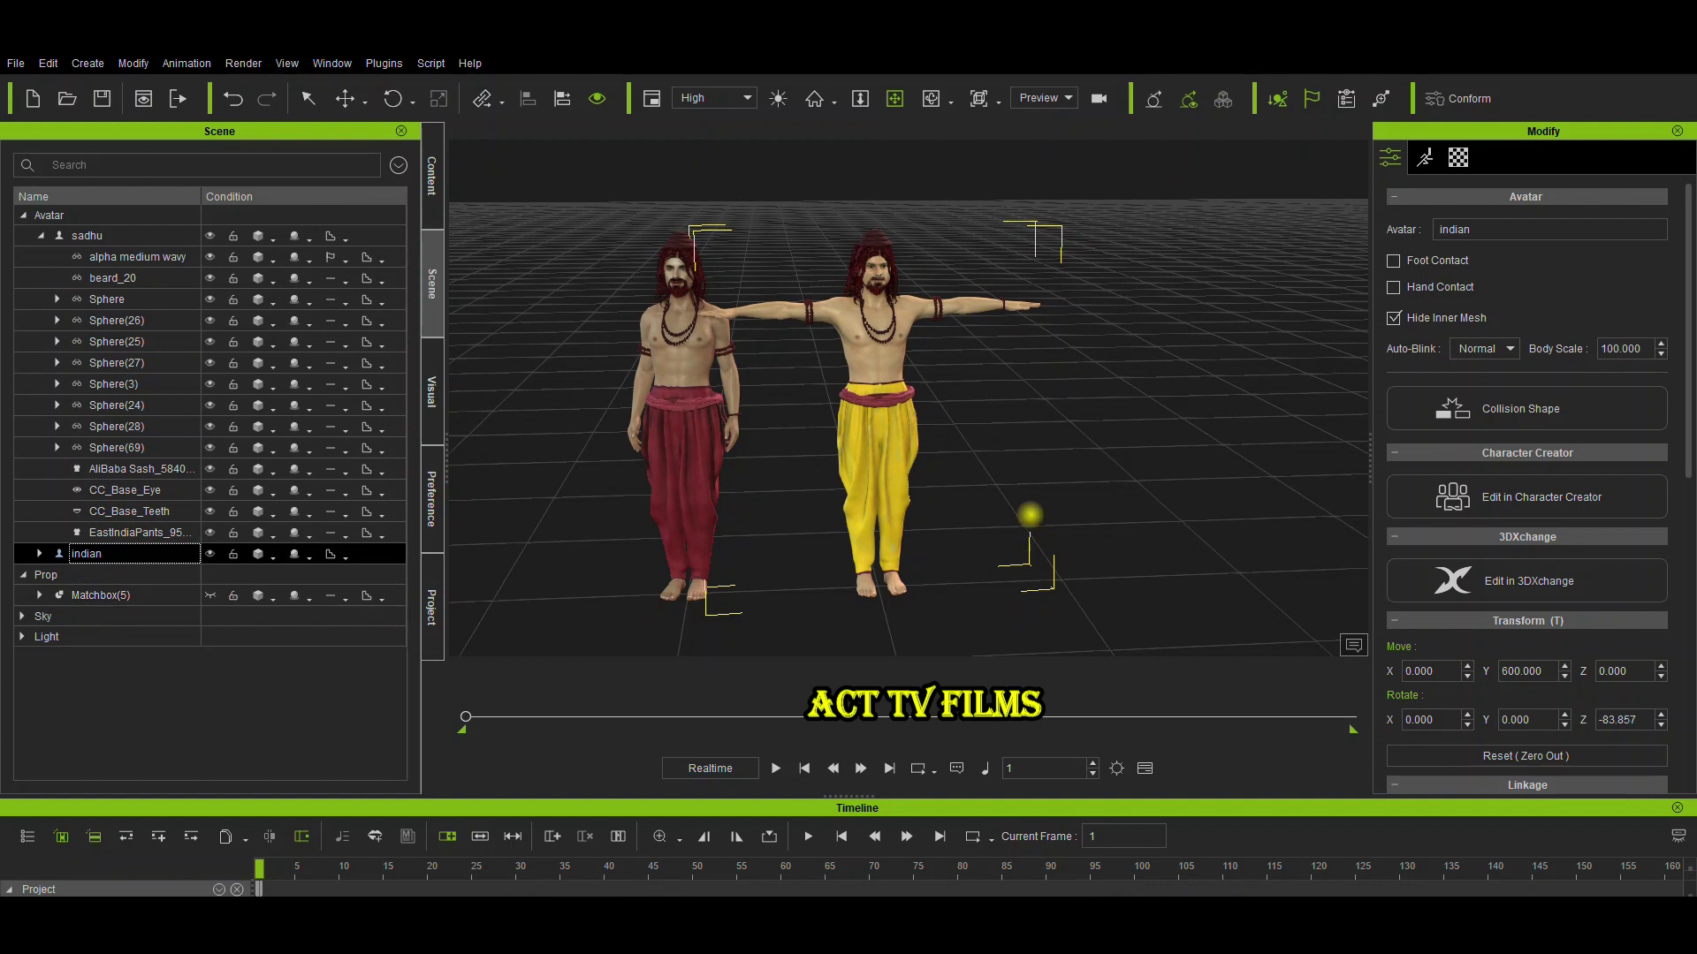
scroll(1026, 513, down, 3)
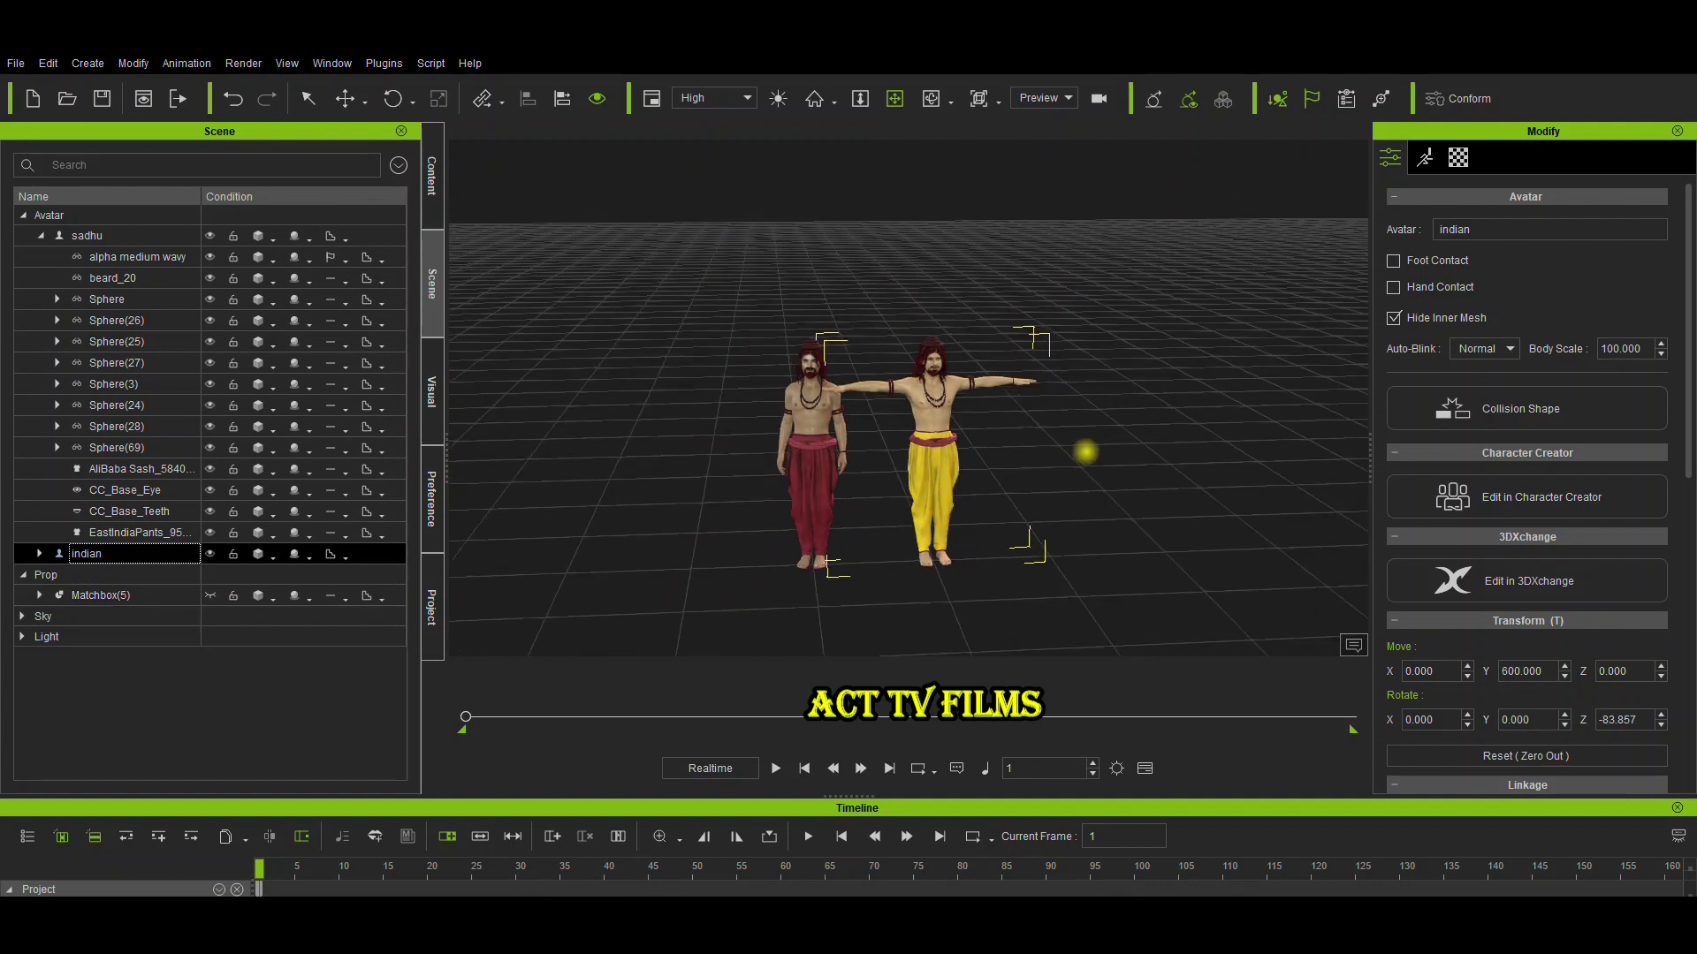
drag(1086, 452, 733, 421)
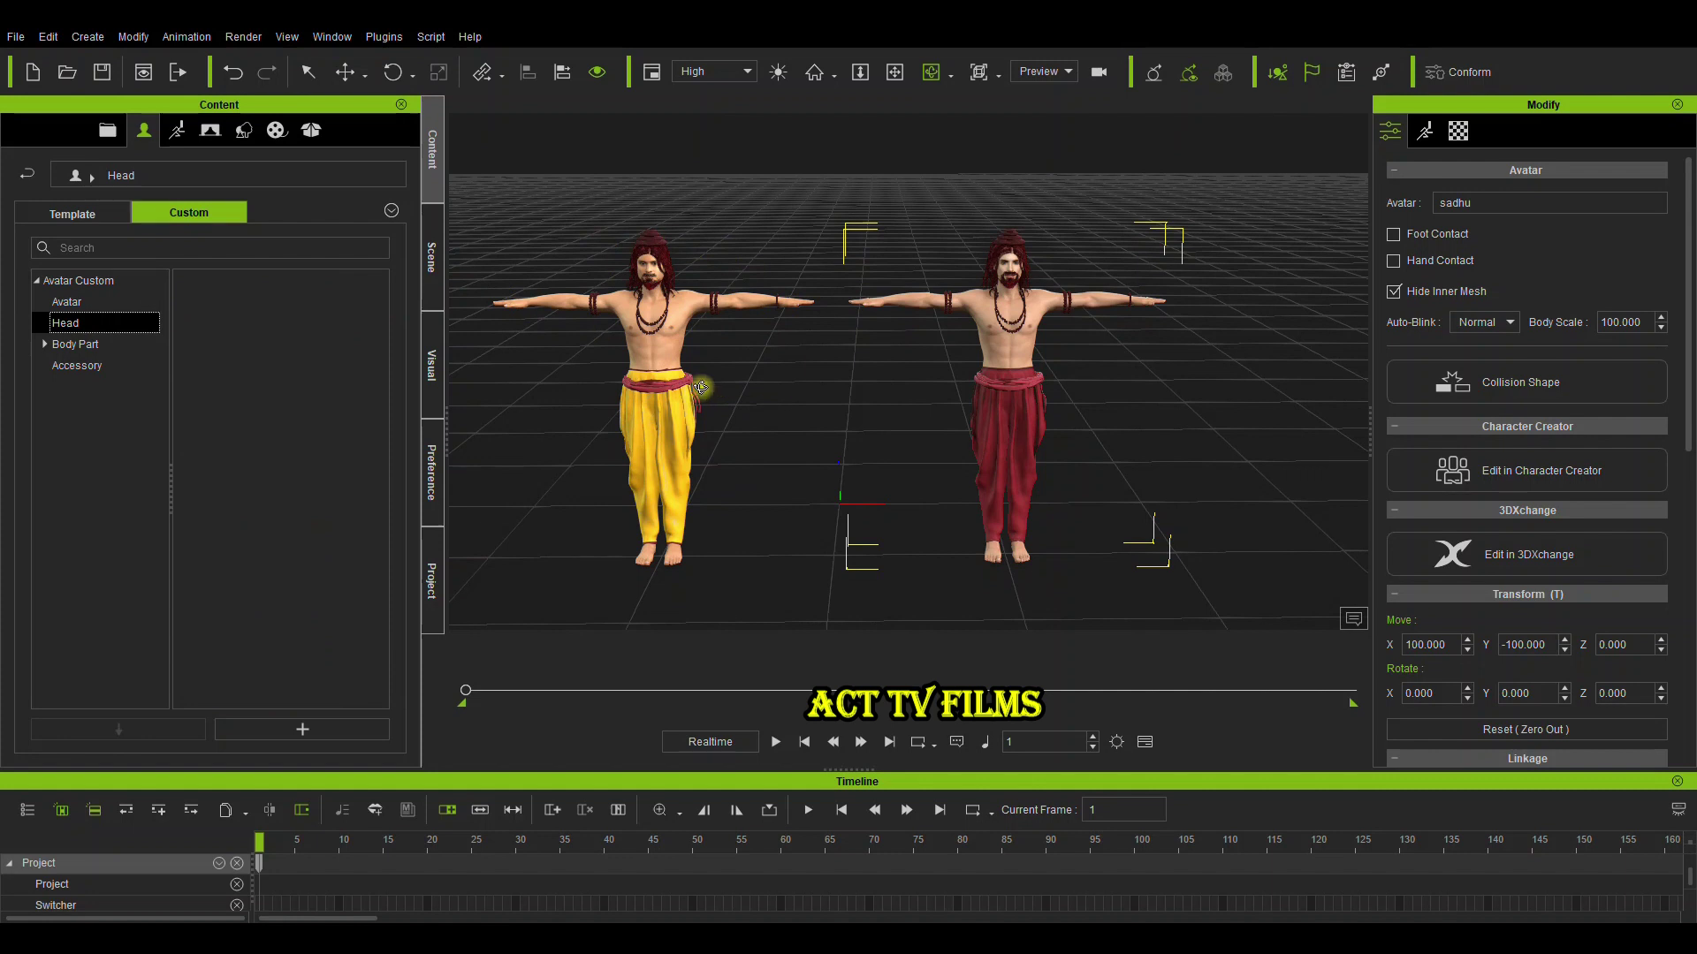
Turn the two avatars toward each other, rotating indian to about 53° and sadhu to about -43.5° around Z
click(657, 352)
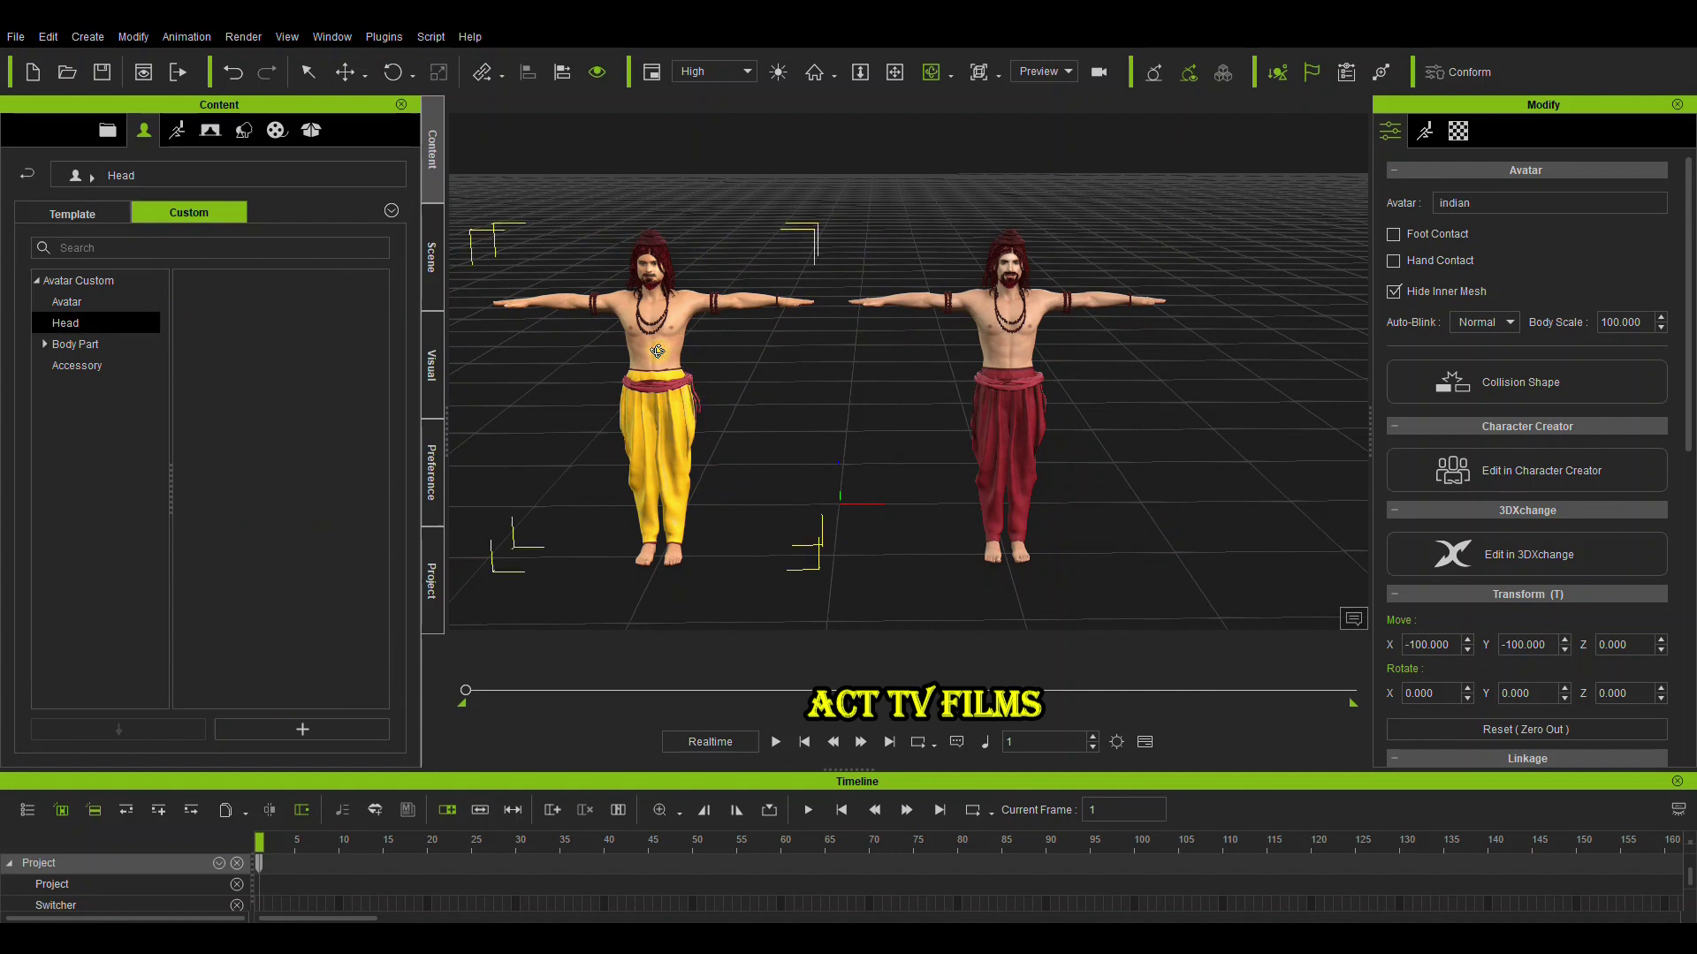
key(e)
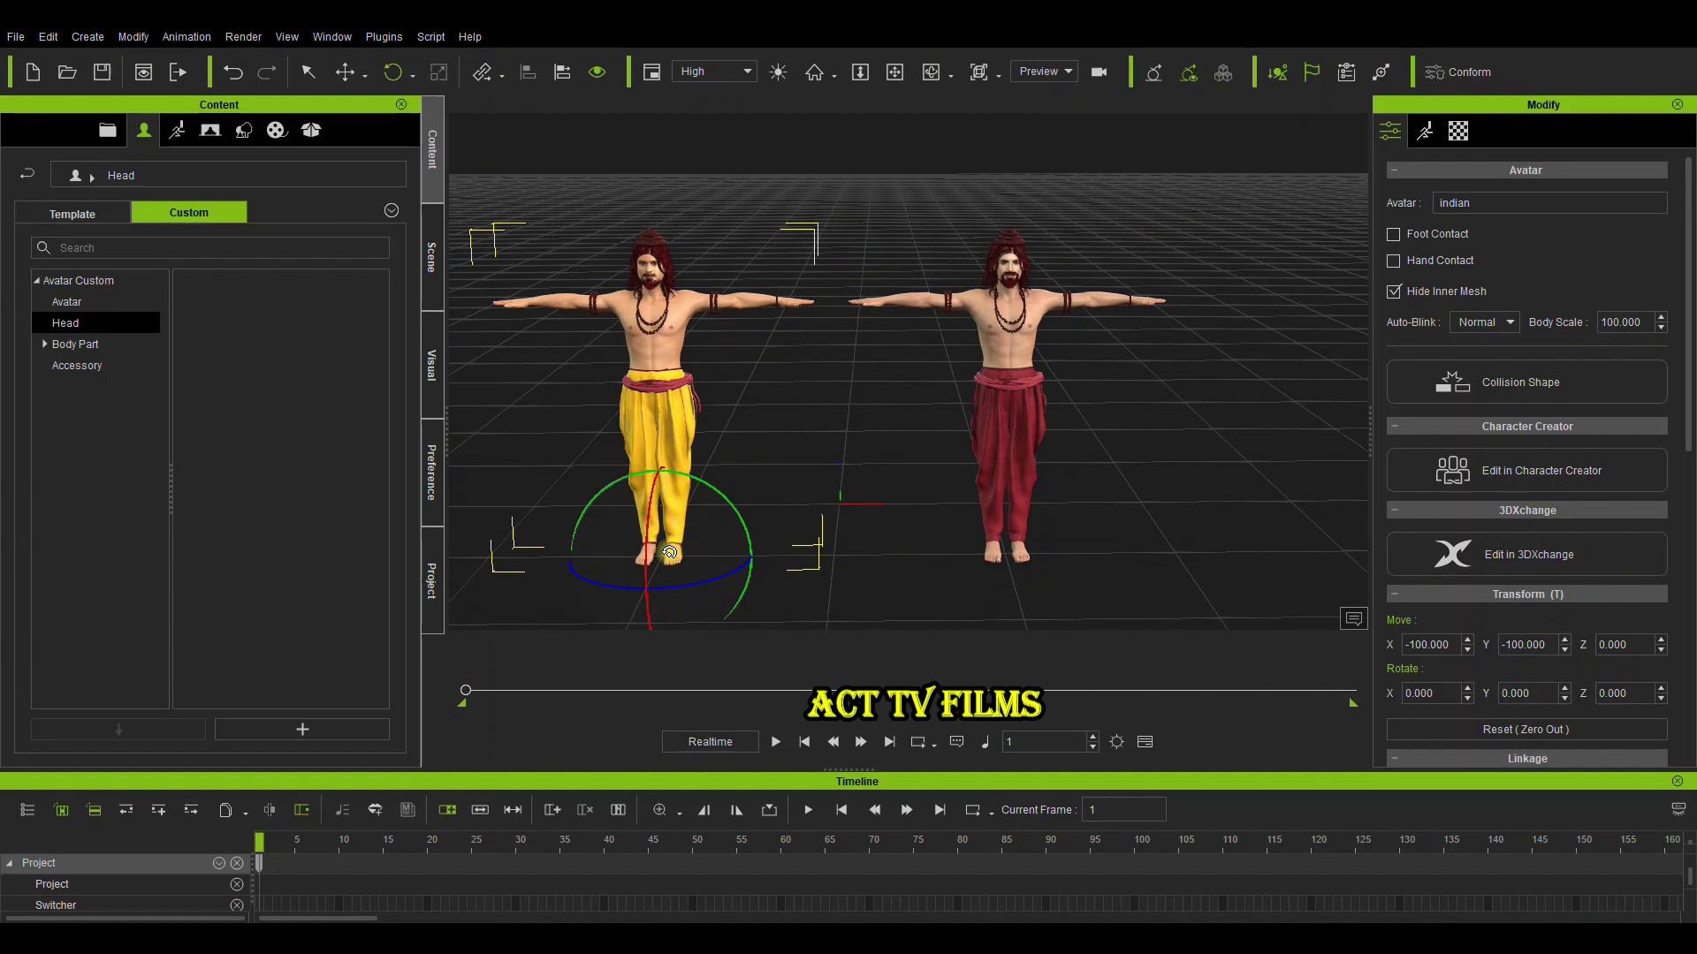
mouse_move(745, 581)
mouse_down()
mouse_move(772, 575)
mouse_move(713, 582)
mouse_up()
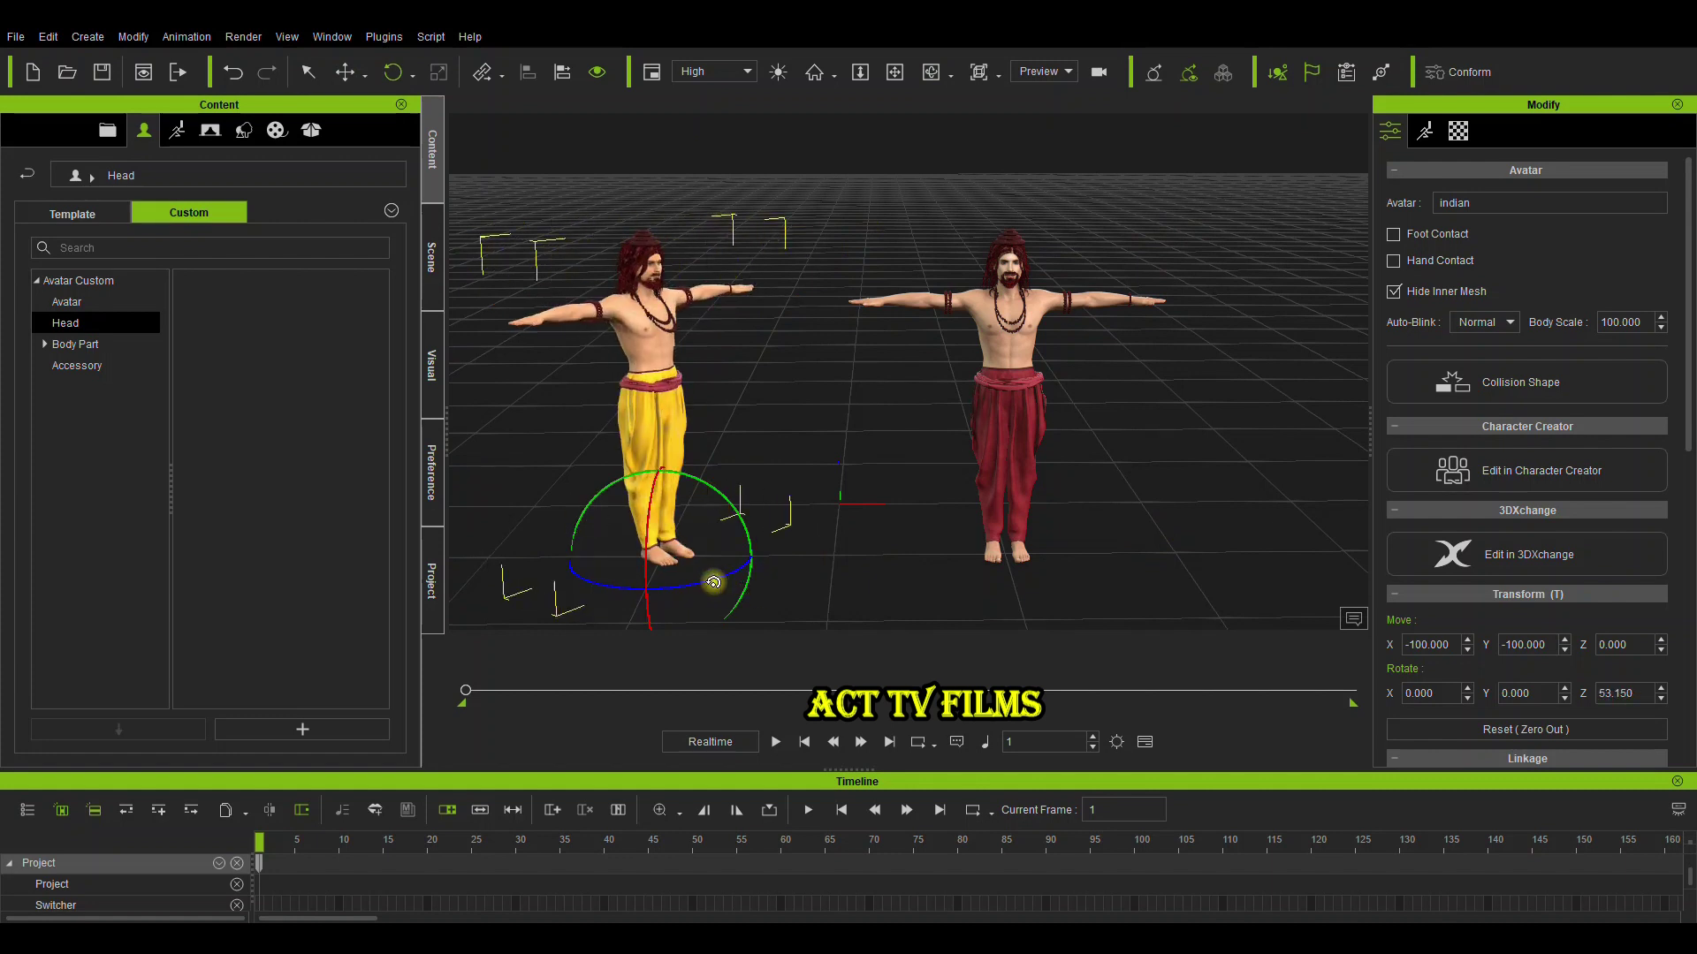
click(1002, 331)
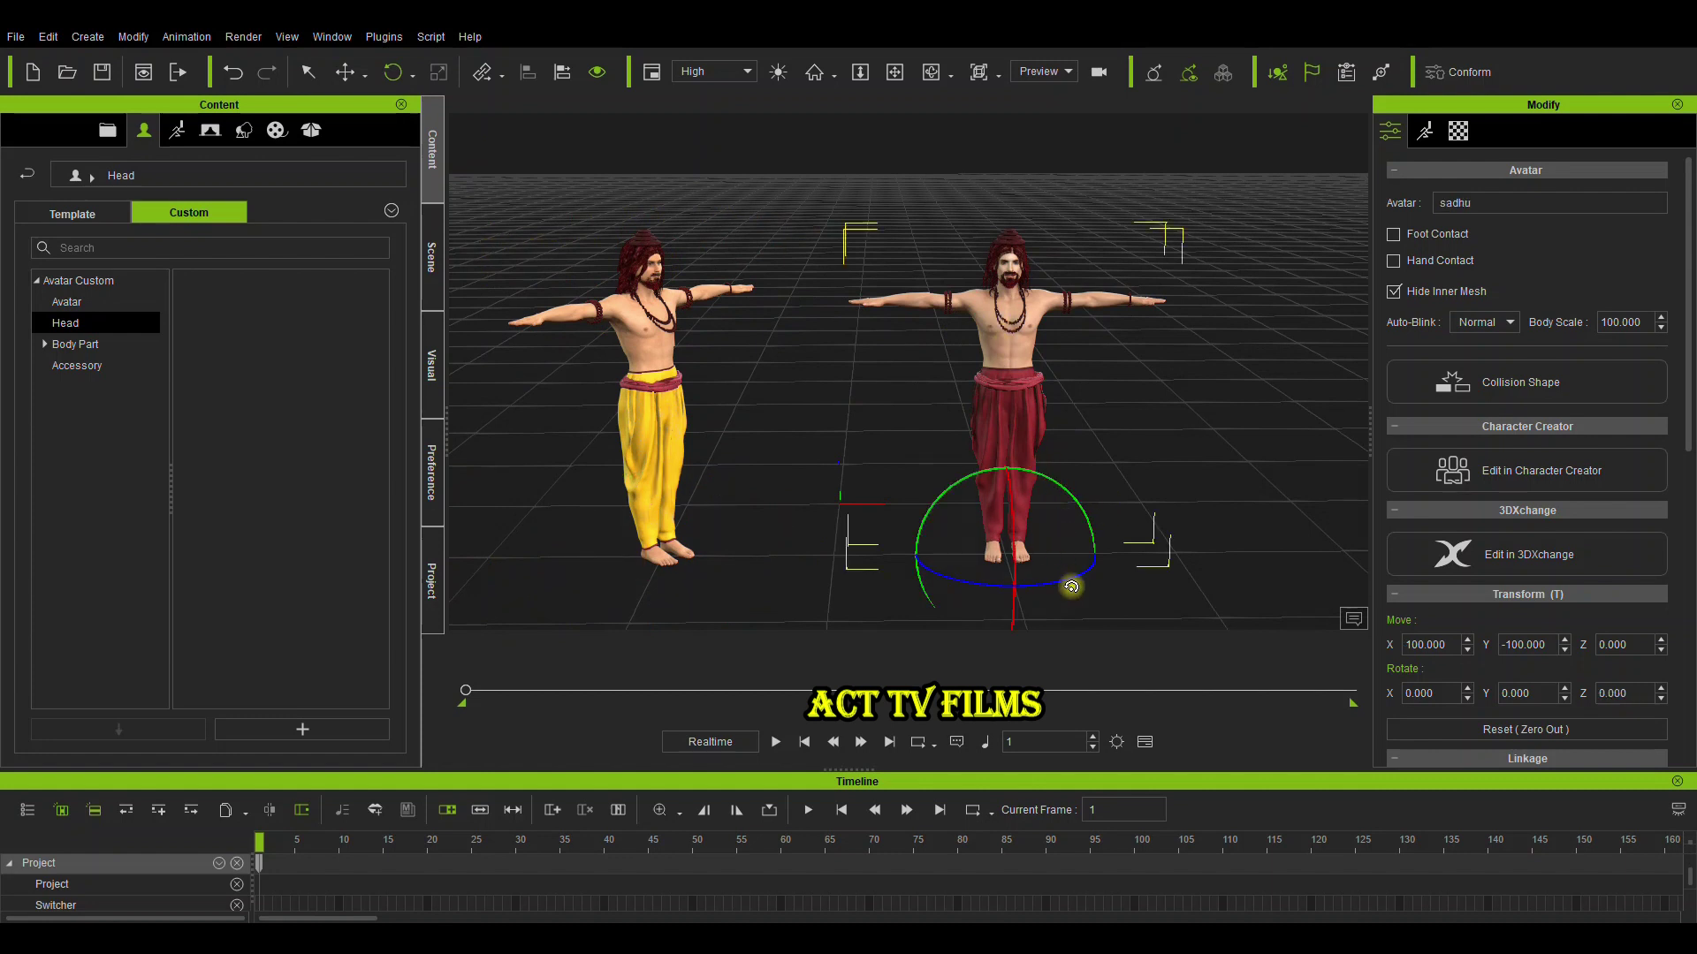
drag(1052, 577, 1033, 581)
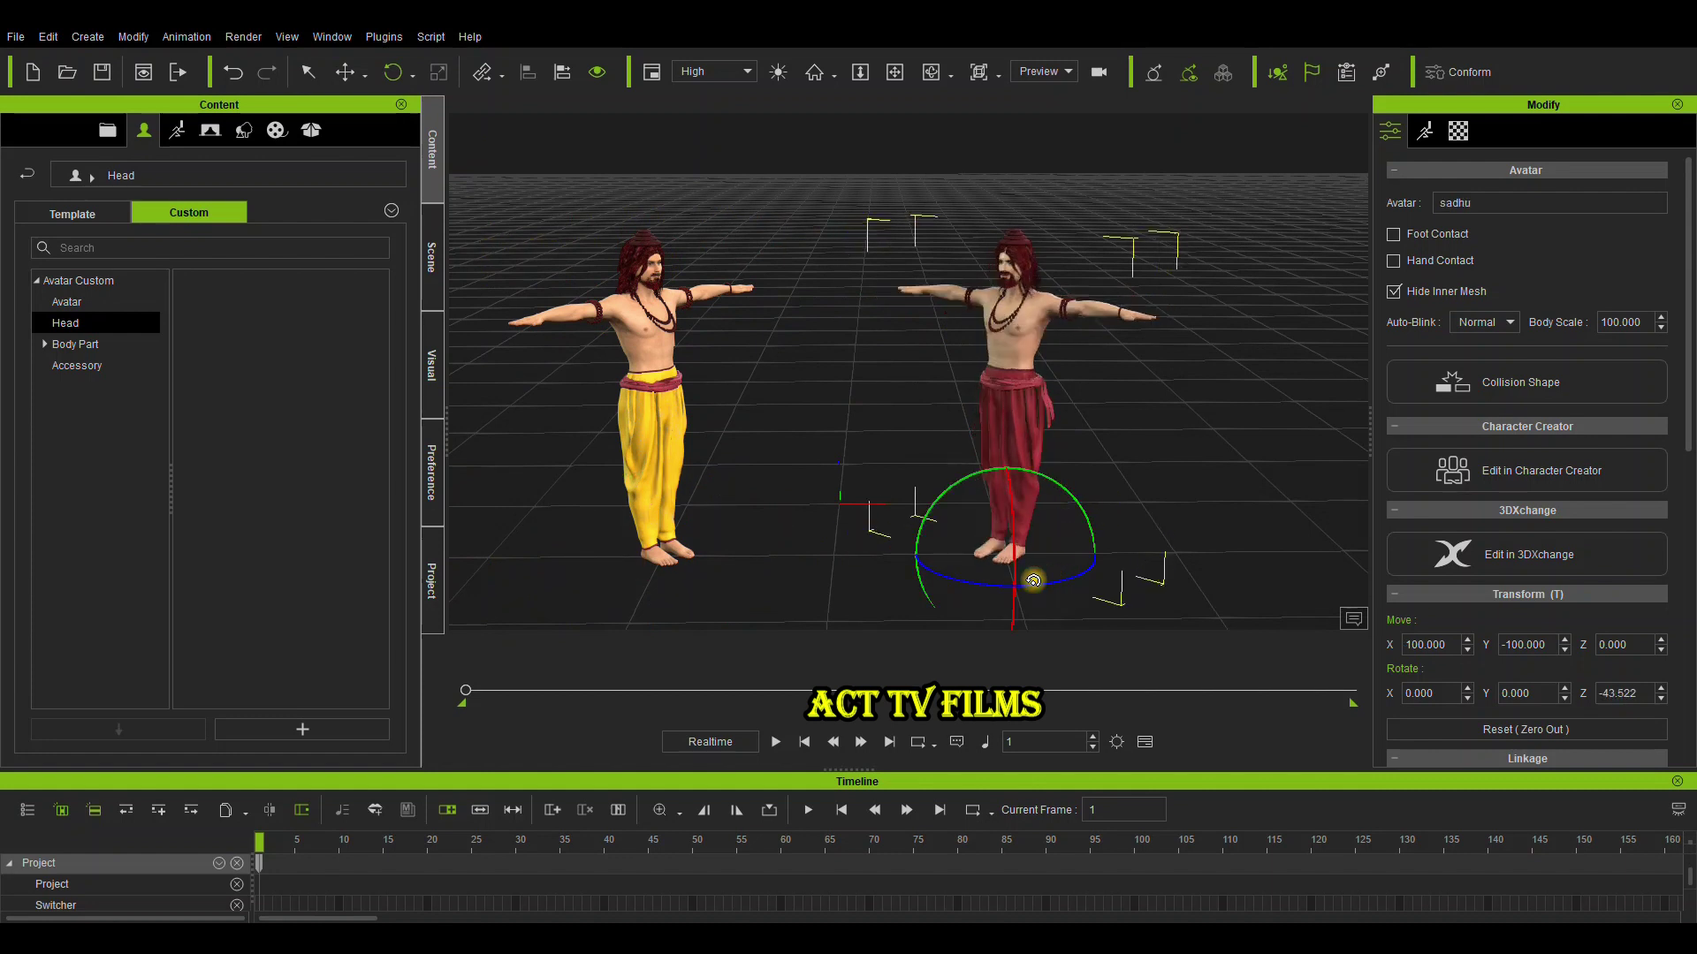
Move the sadhu avatar closer to the indian avatar, to about X 36 and Y -87
key(x)
click(1024, 536)
drag(1031, 547, 929, 549)
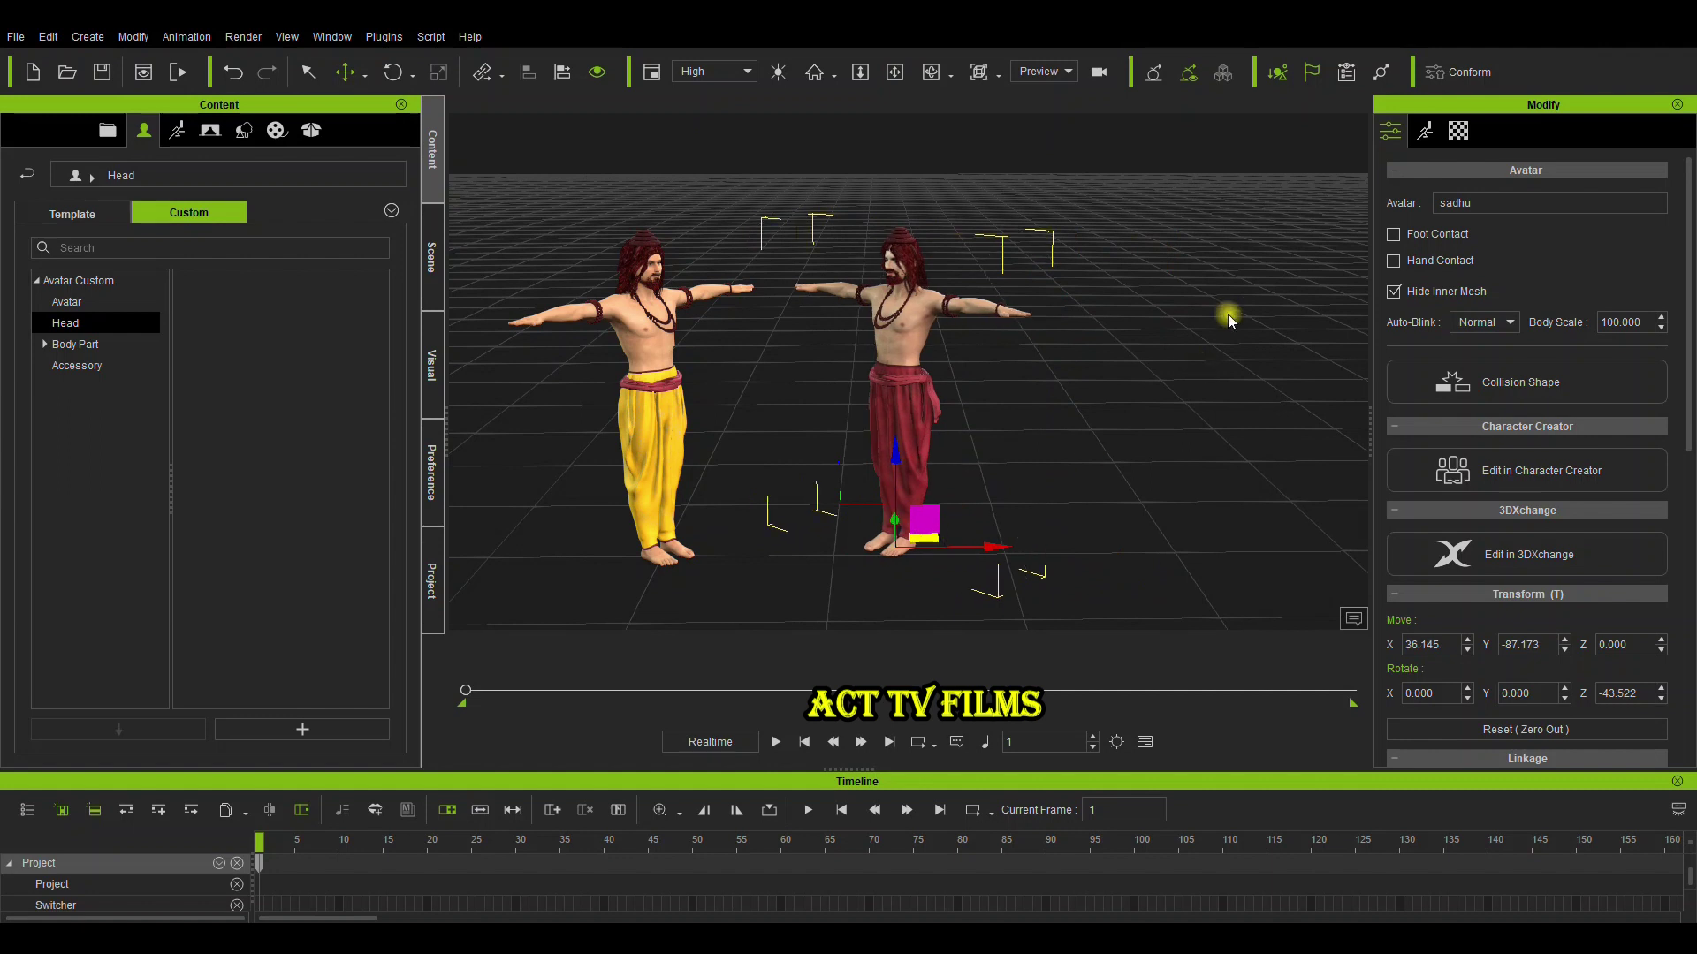
Preview the first male 01_Expl... Talk motion from the Base Motion profile on the sadhu avatar with Motion Puppet
click(1424, 131)
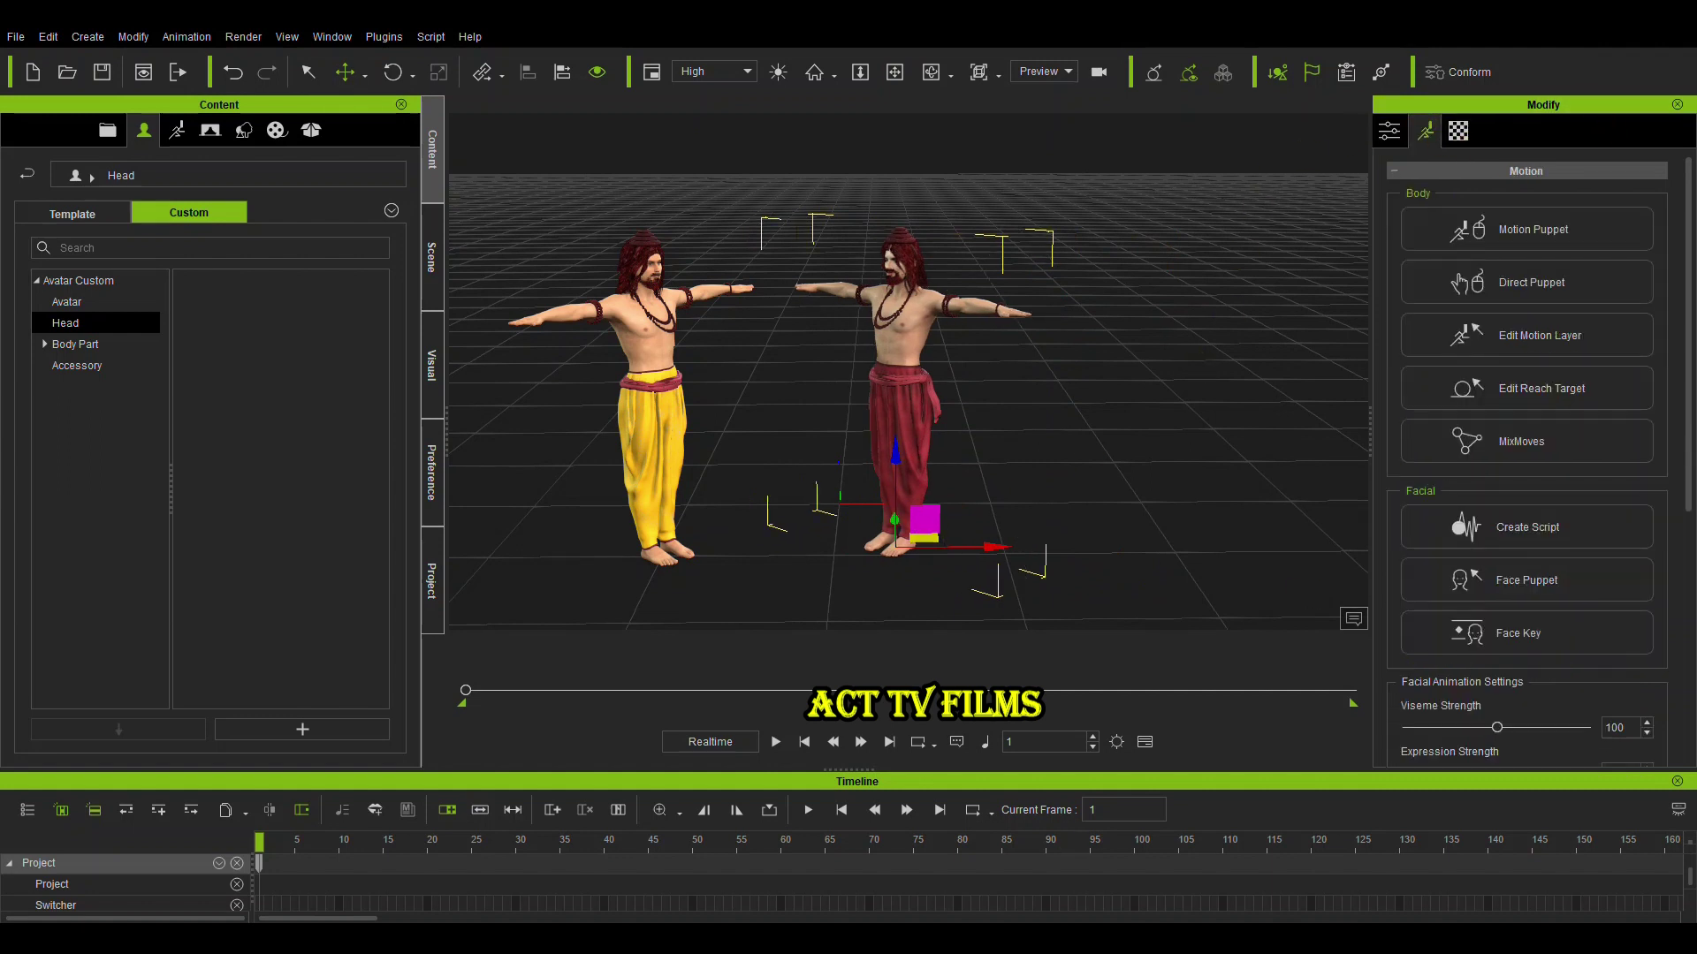
click(1544, 245)
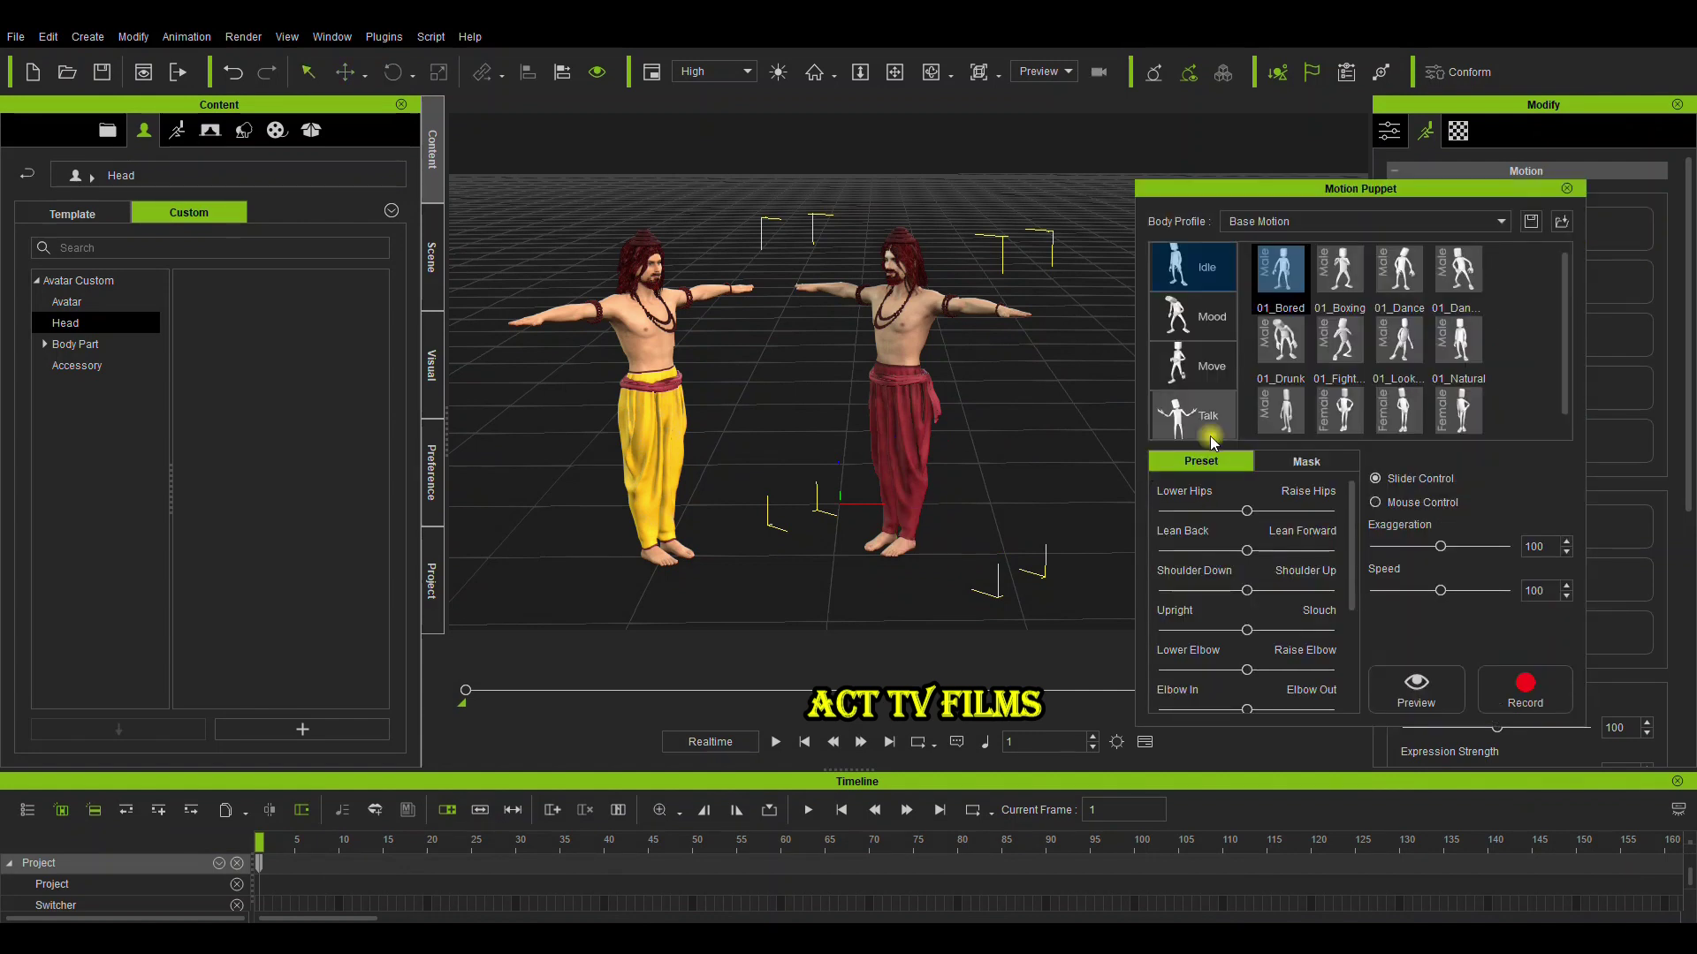
click(1195, 408)
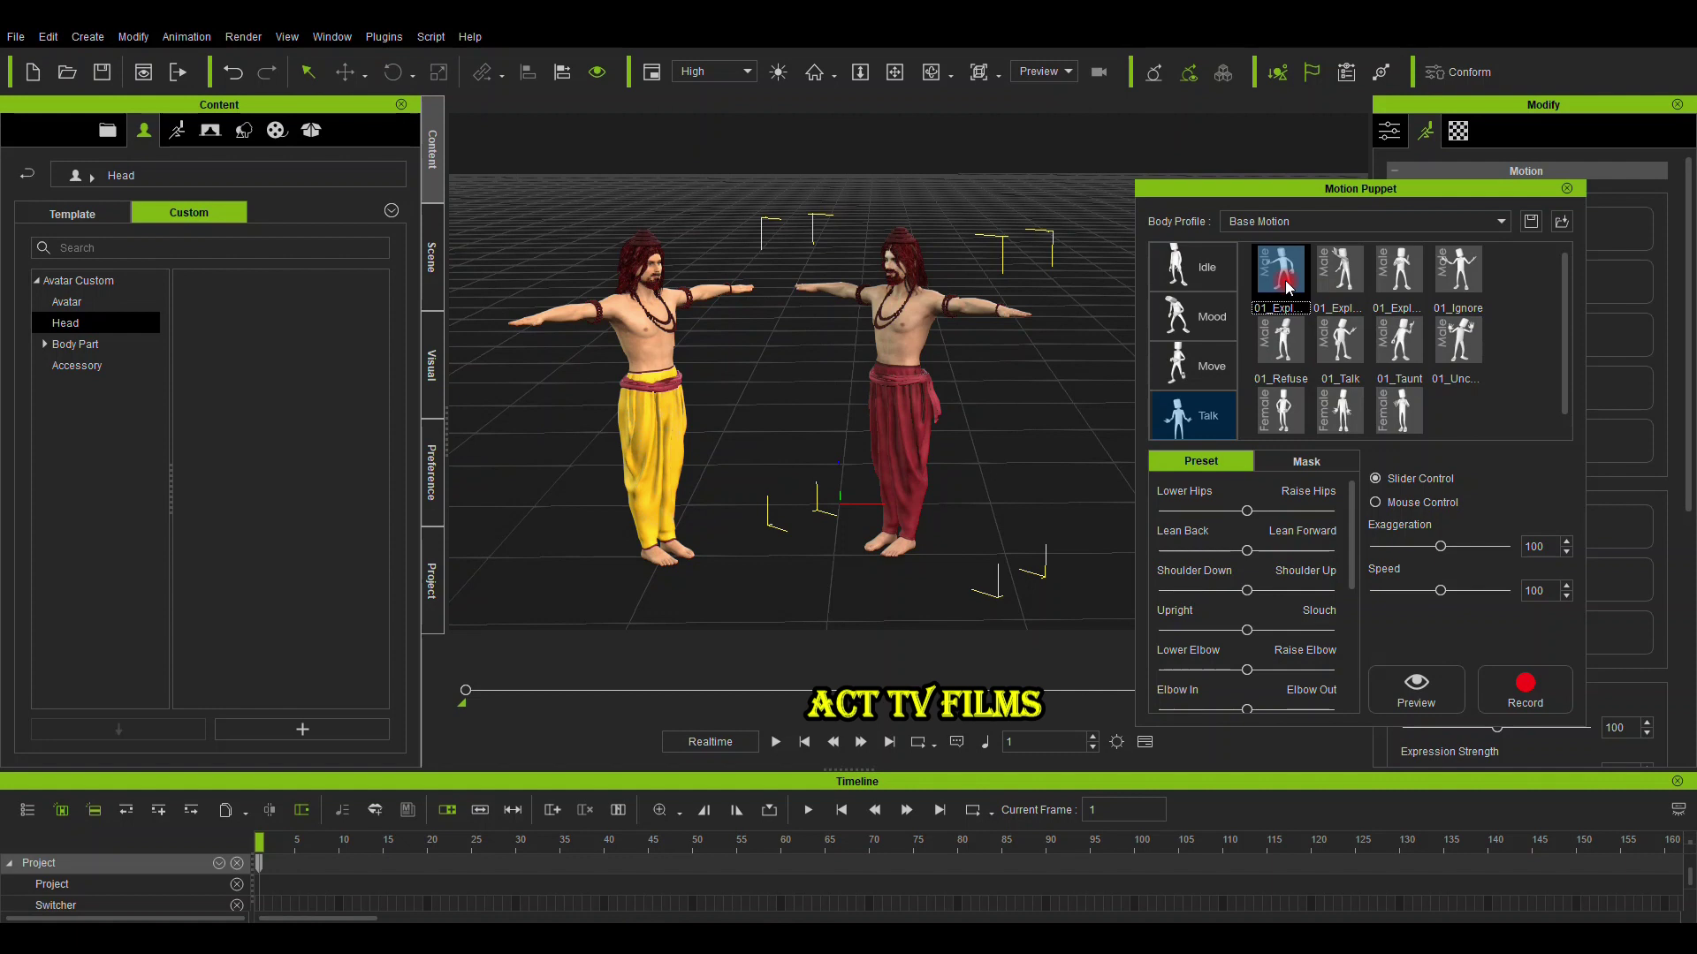
click(1421, 706)
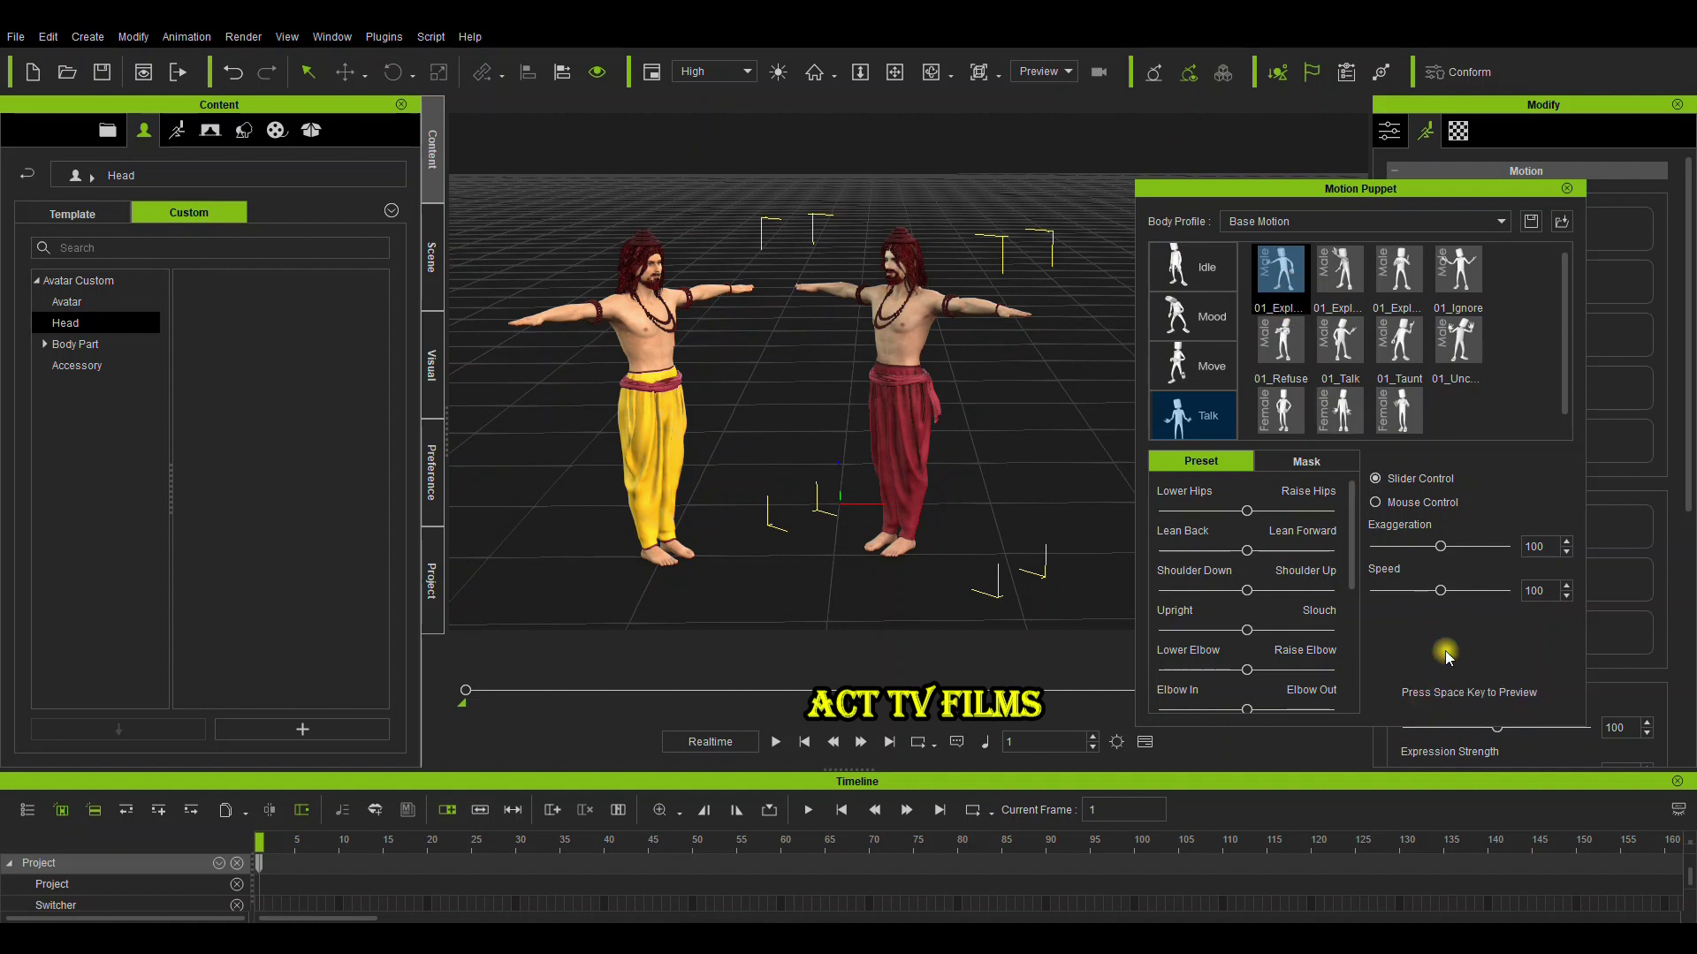
key(space)
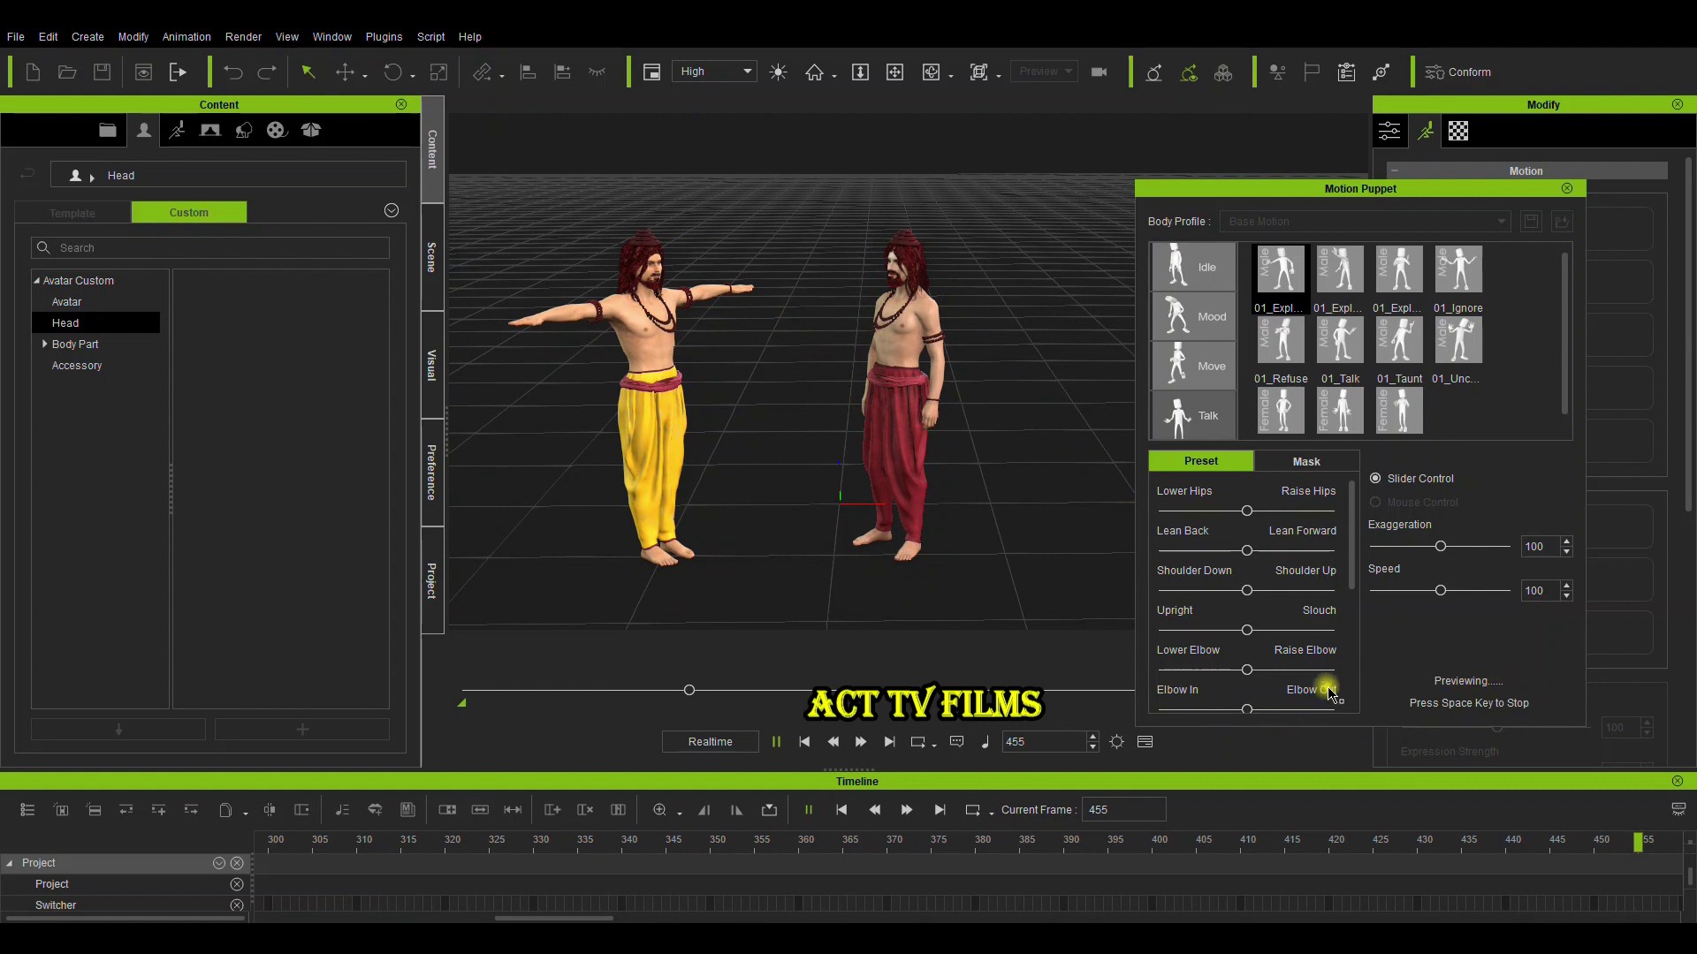
key(space)
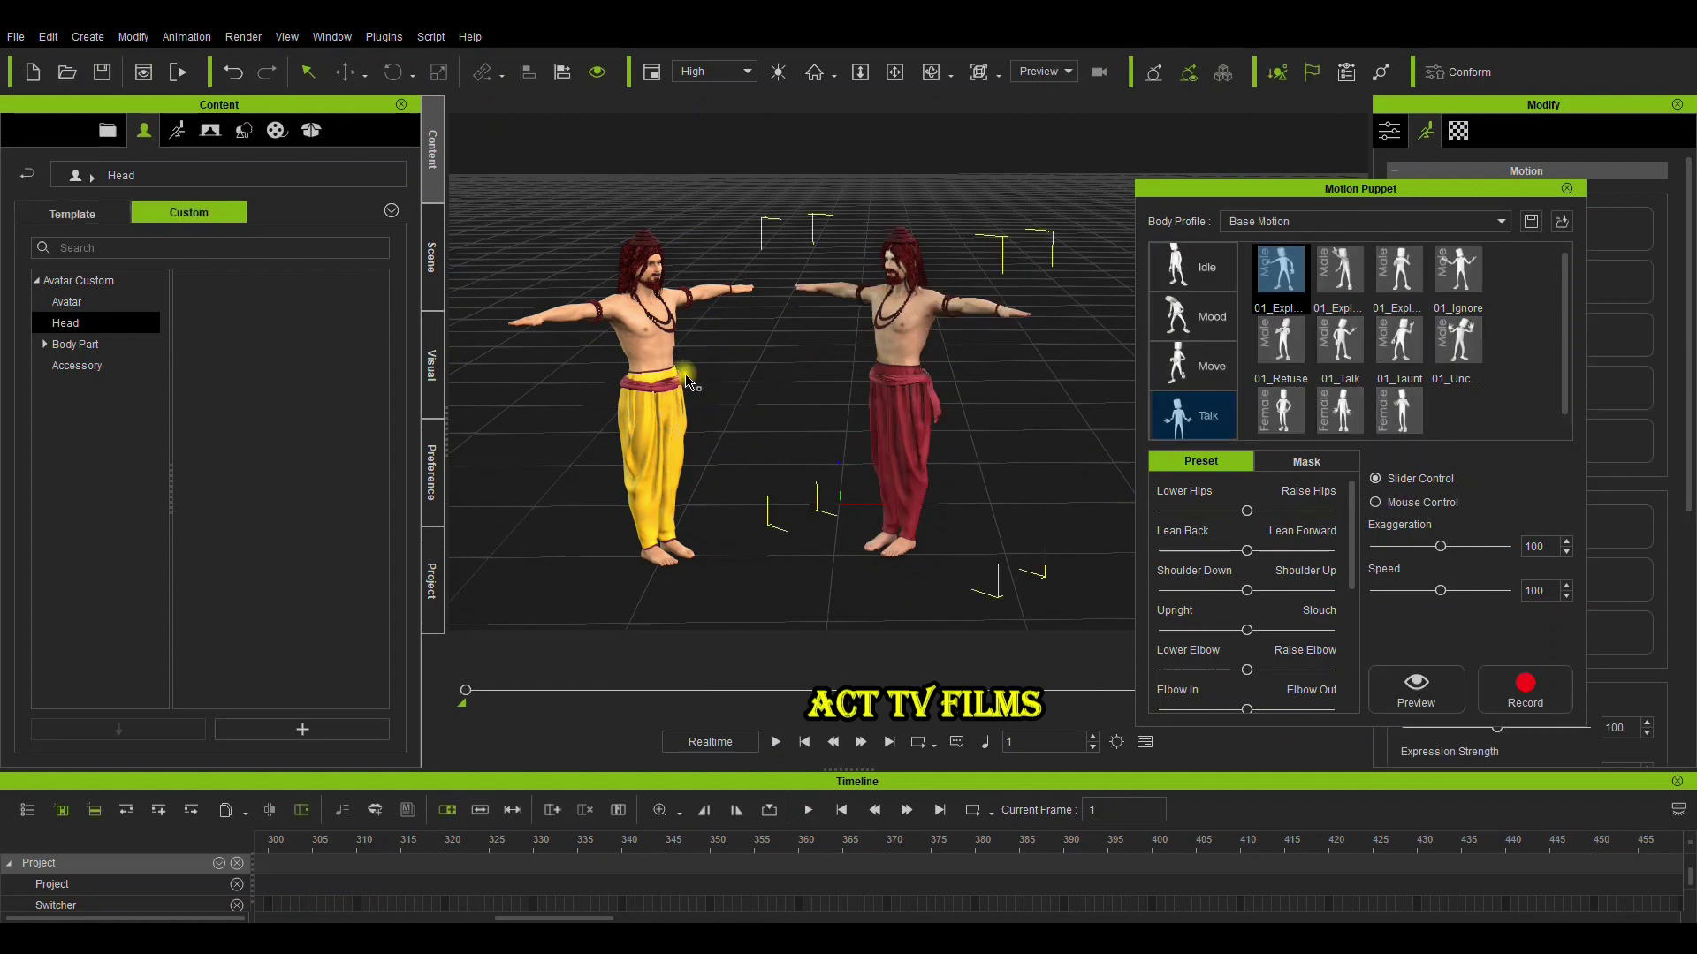
Record the chosen Talk motion on the sadhu avatar from frame 1 to about frame 482, and close Motion Puppet
click(1525, 689)
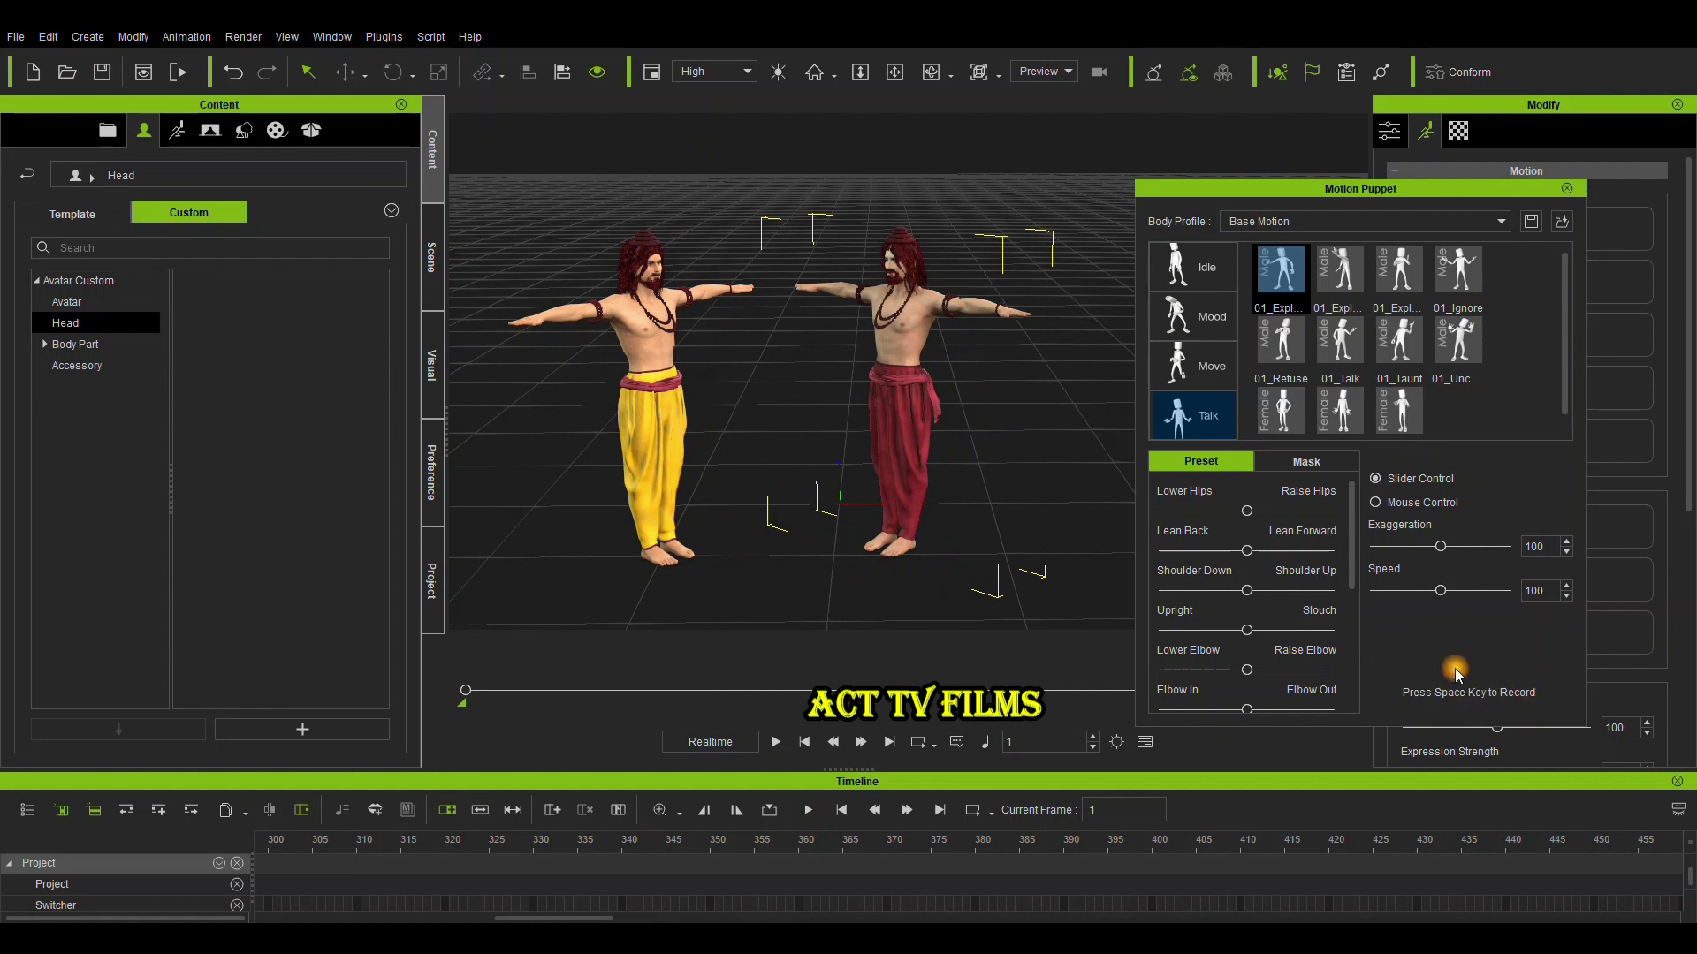
key(space)
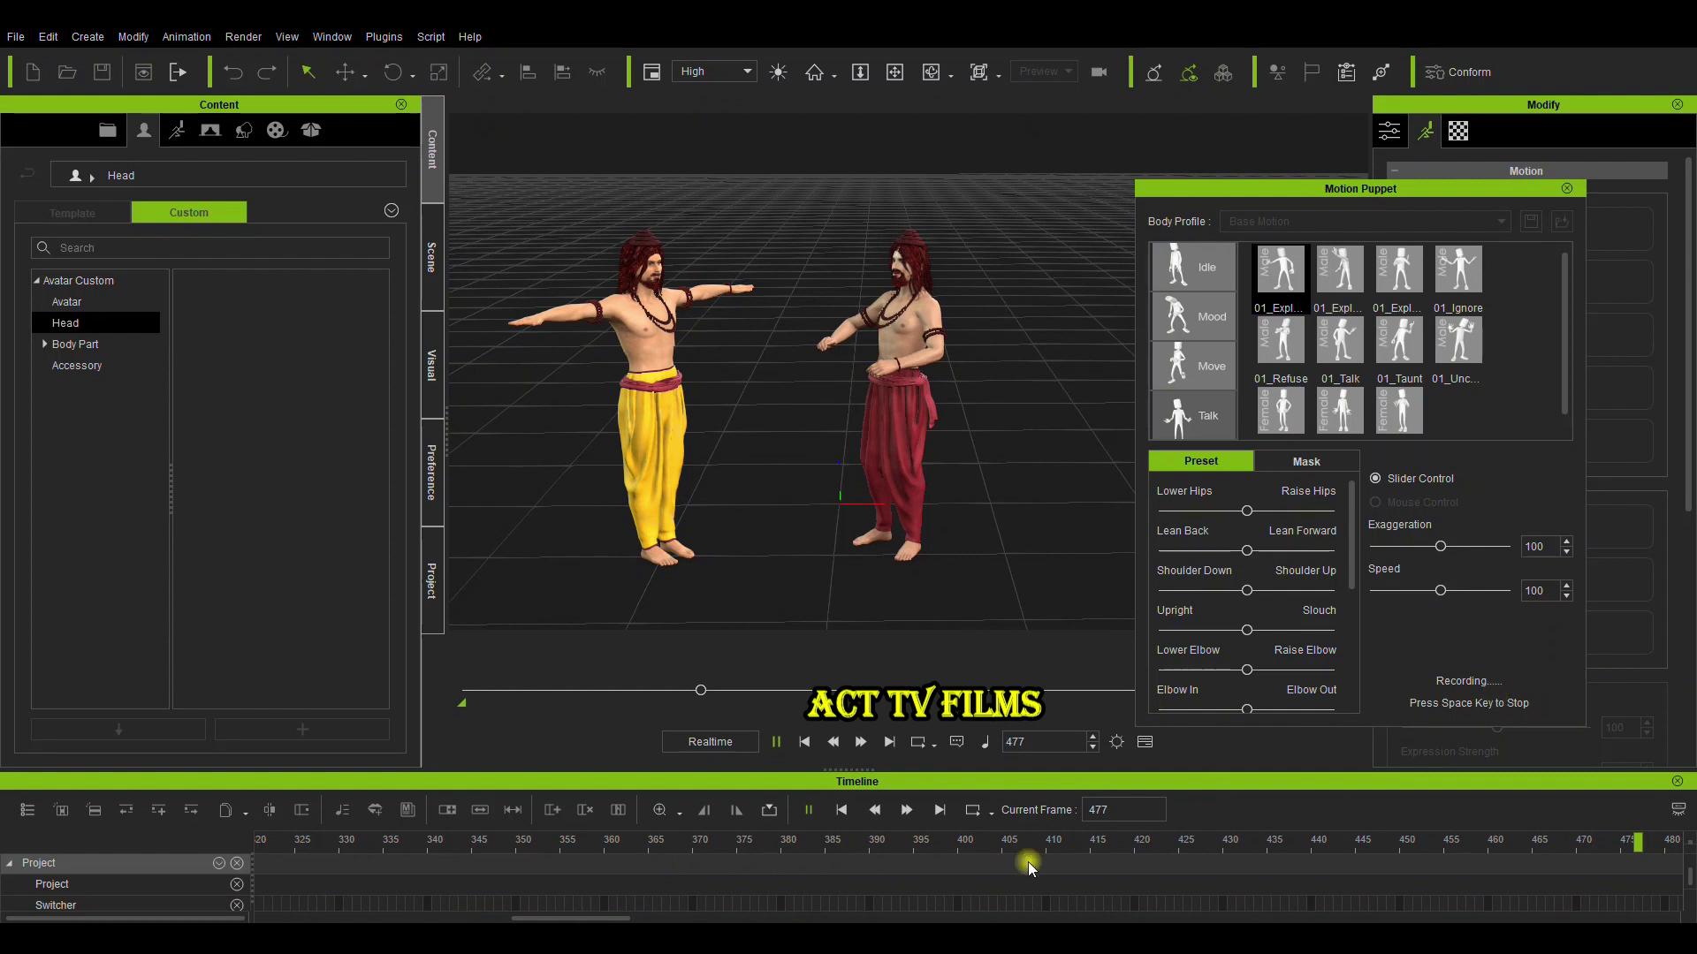
key(space)
scroll(655, 842, down, 10)
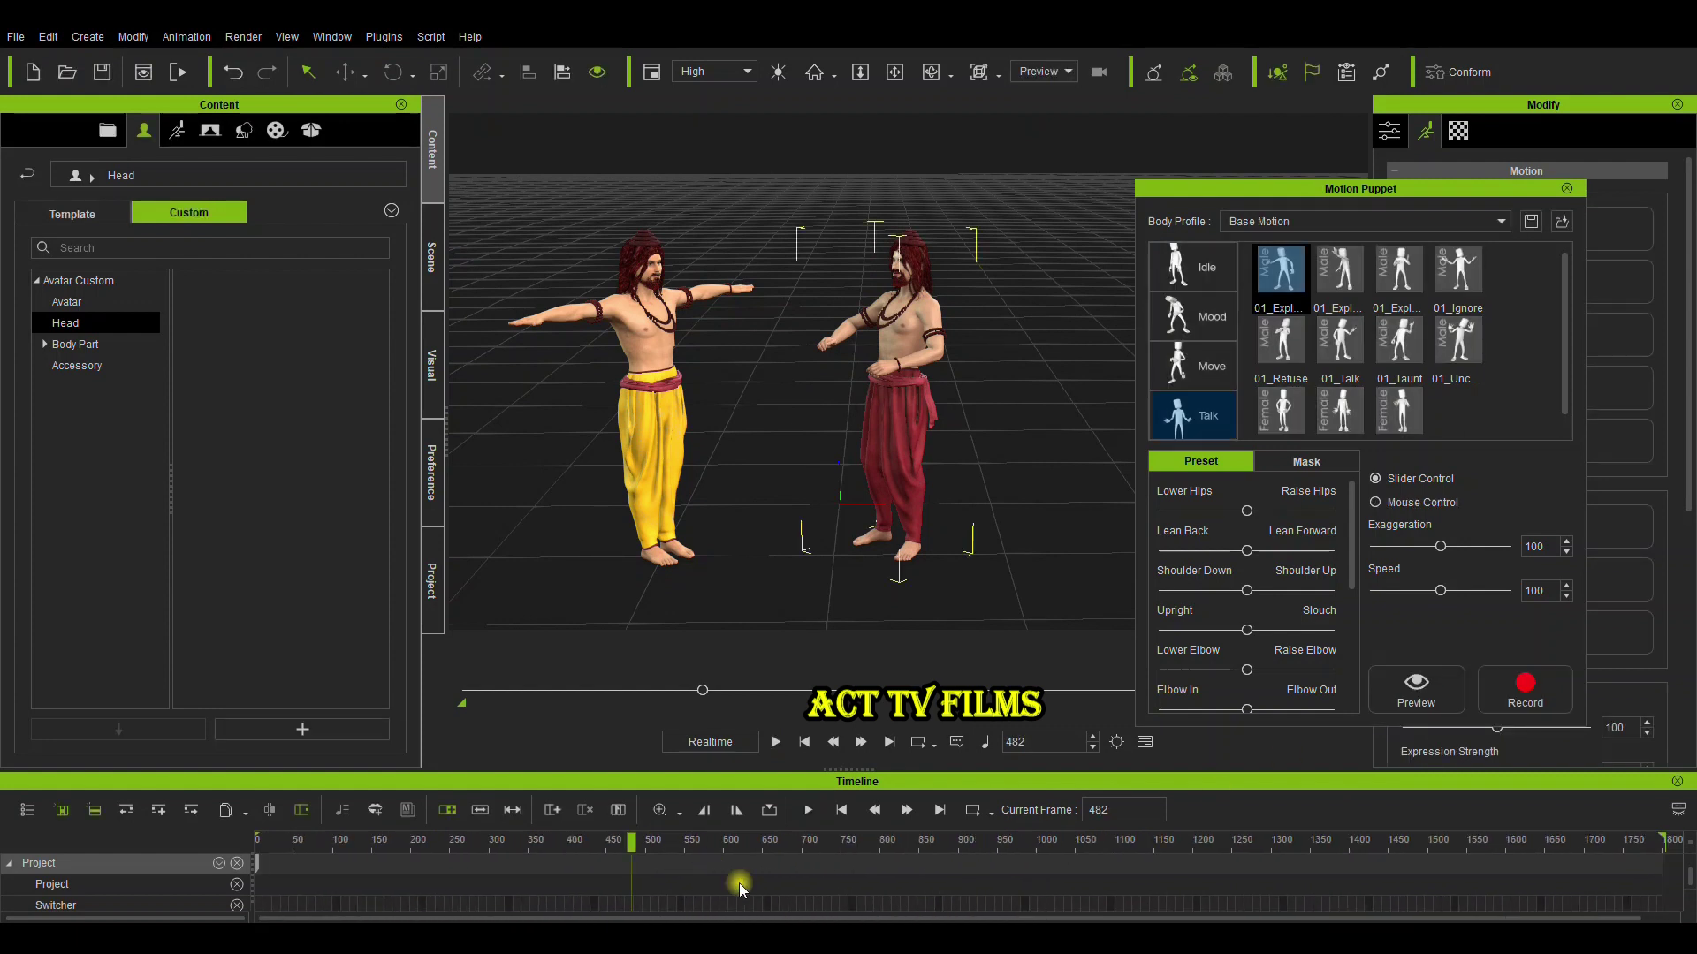
scroll(739, 883, down, 2)
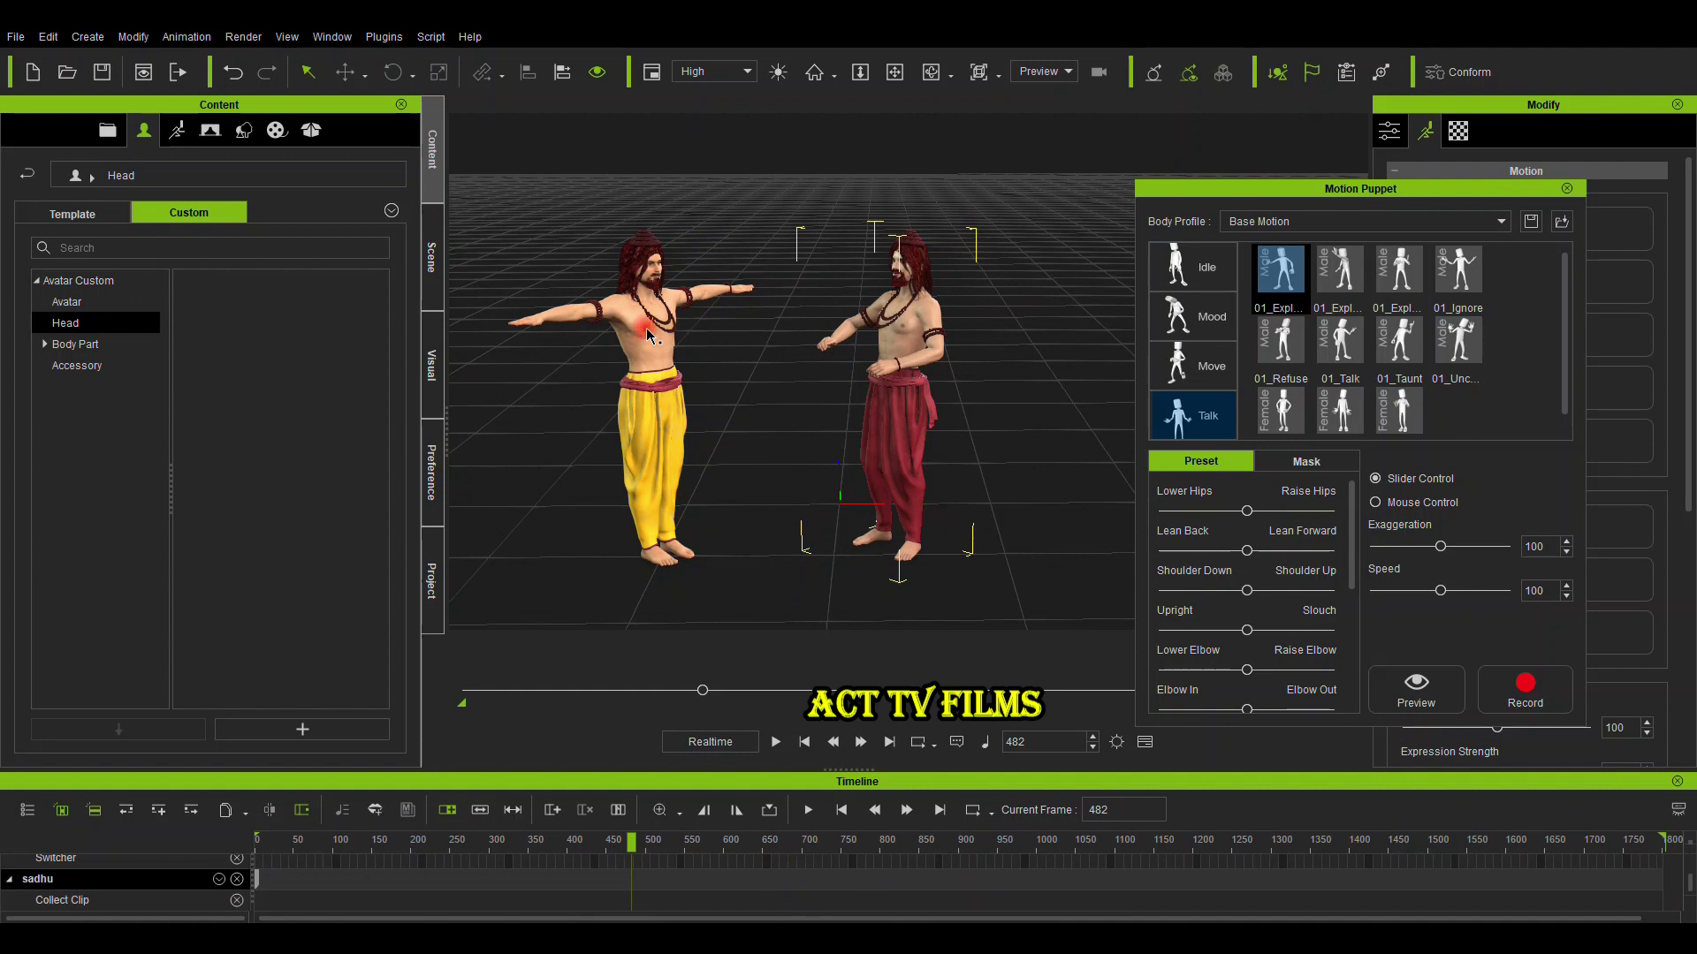
click(1566, 192)
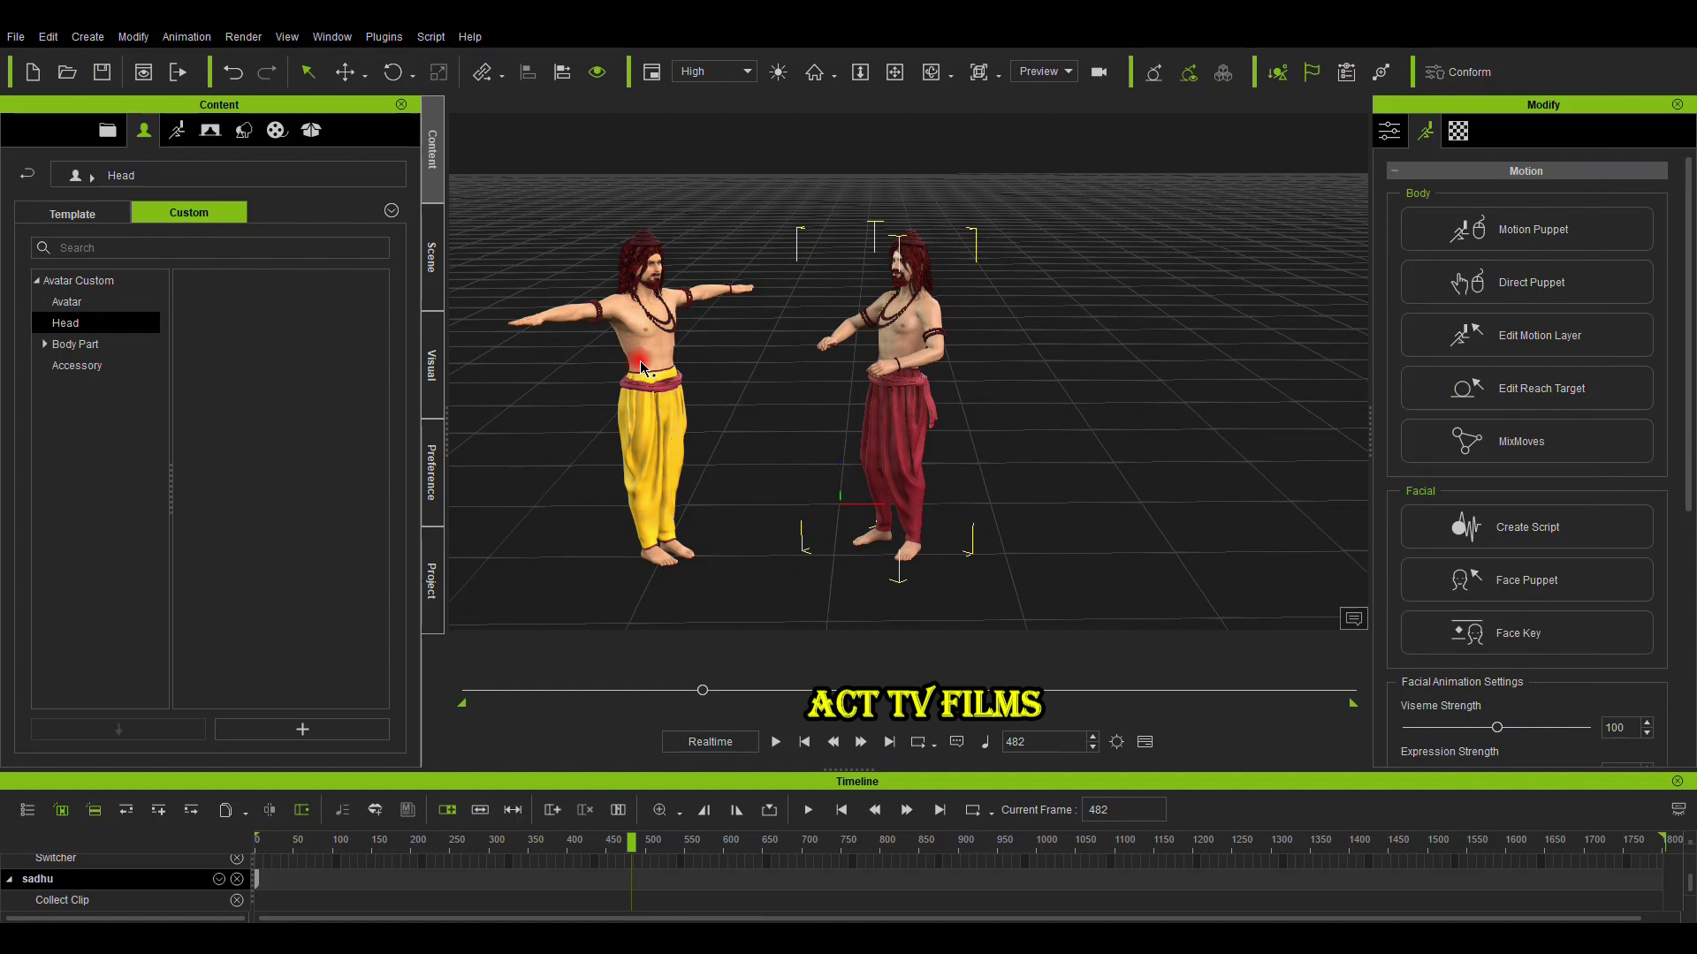
Record the same Talk motion on the indian avatar from frame 1 to about frame 498 with Motion Puppet
scroll(707, 889, up, 2)
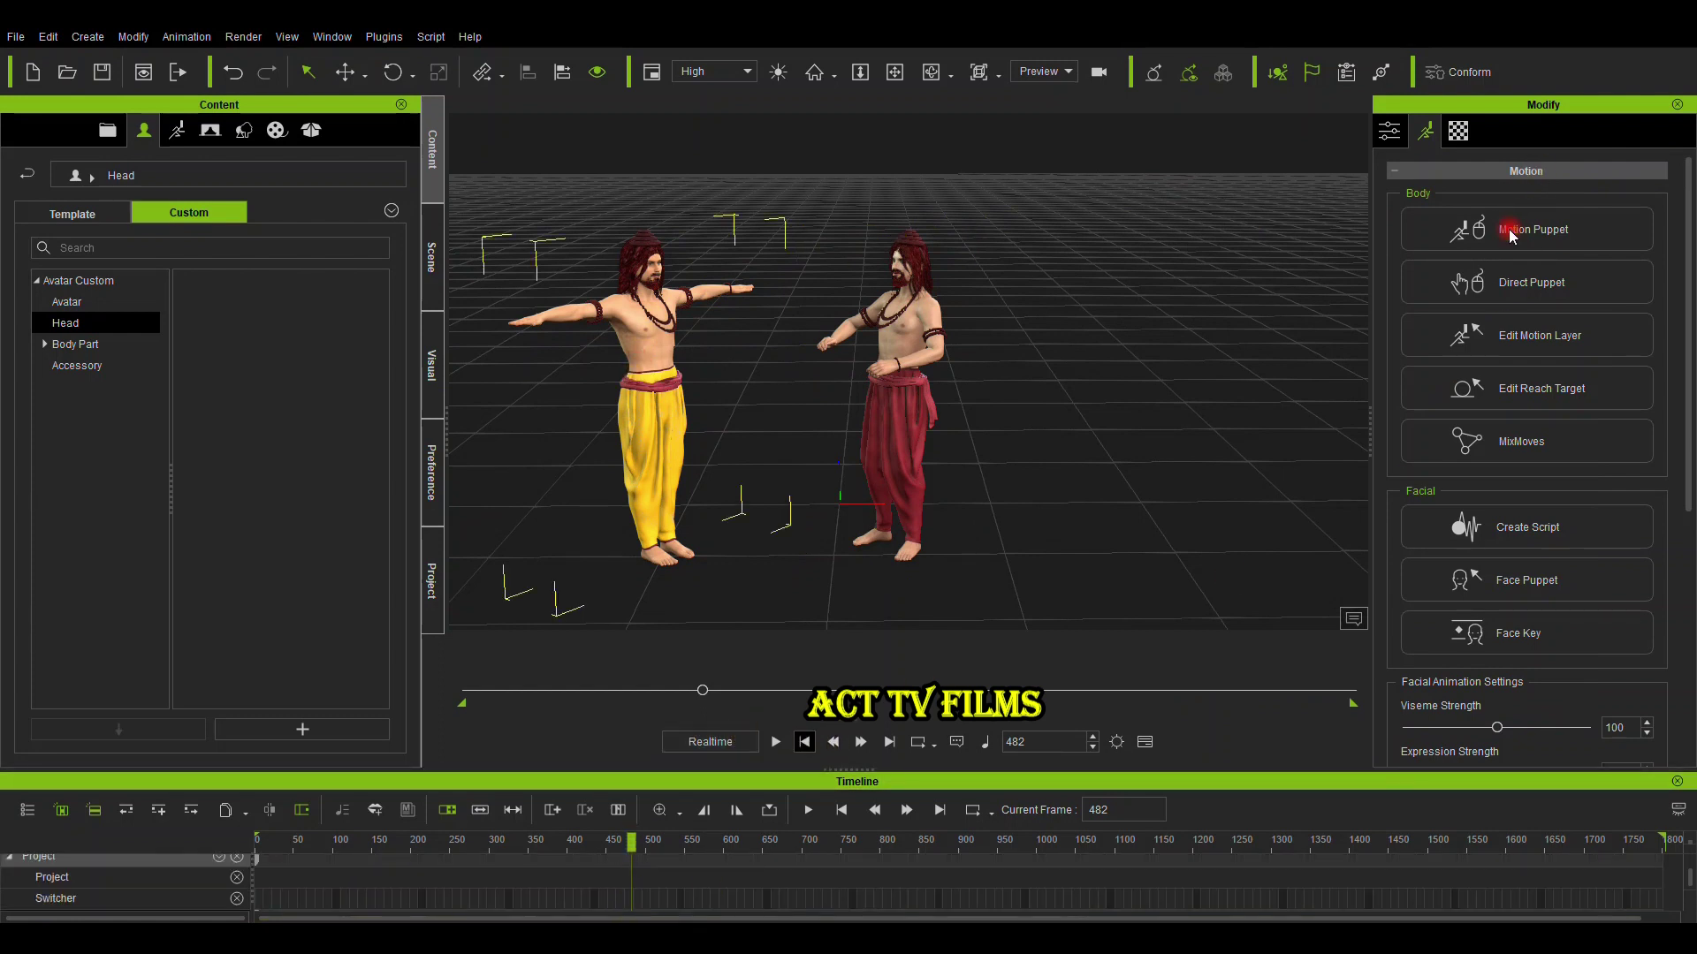
click(805, 742)
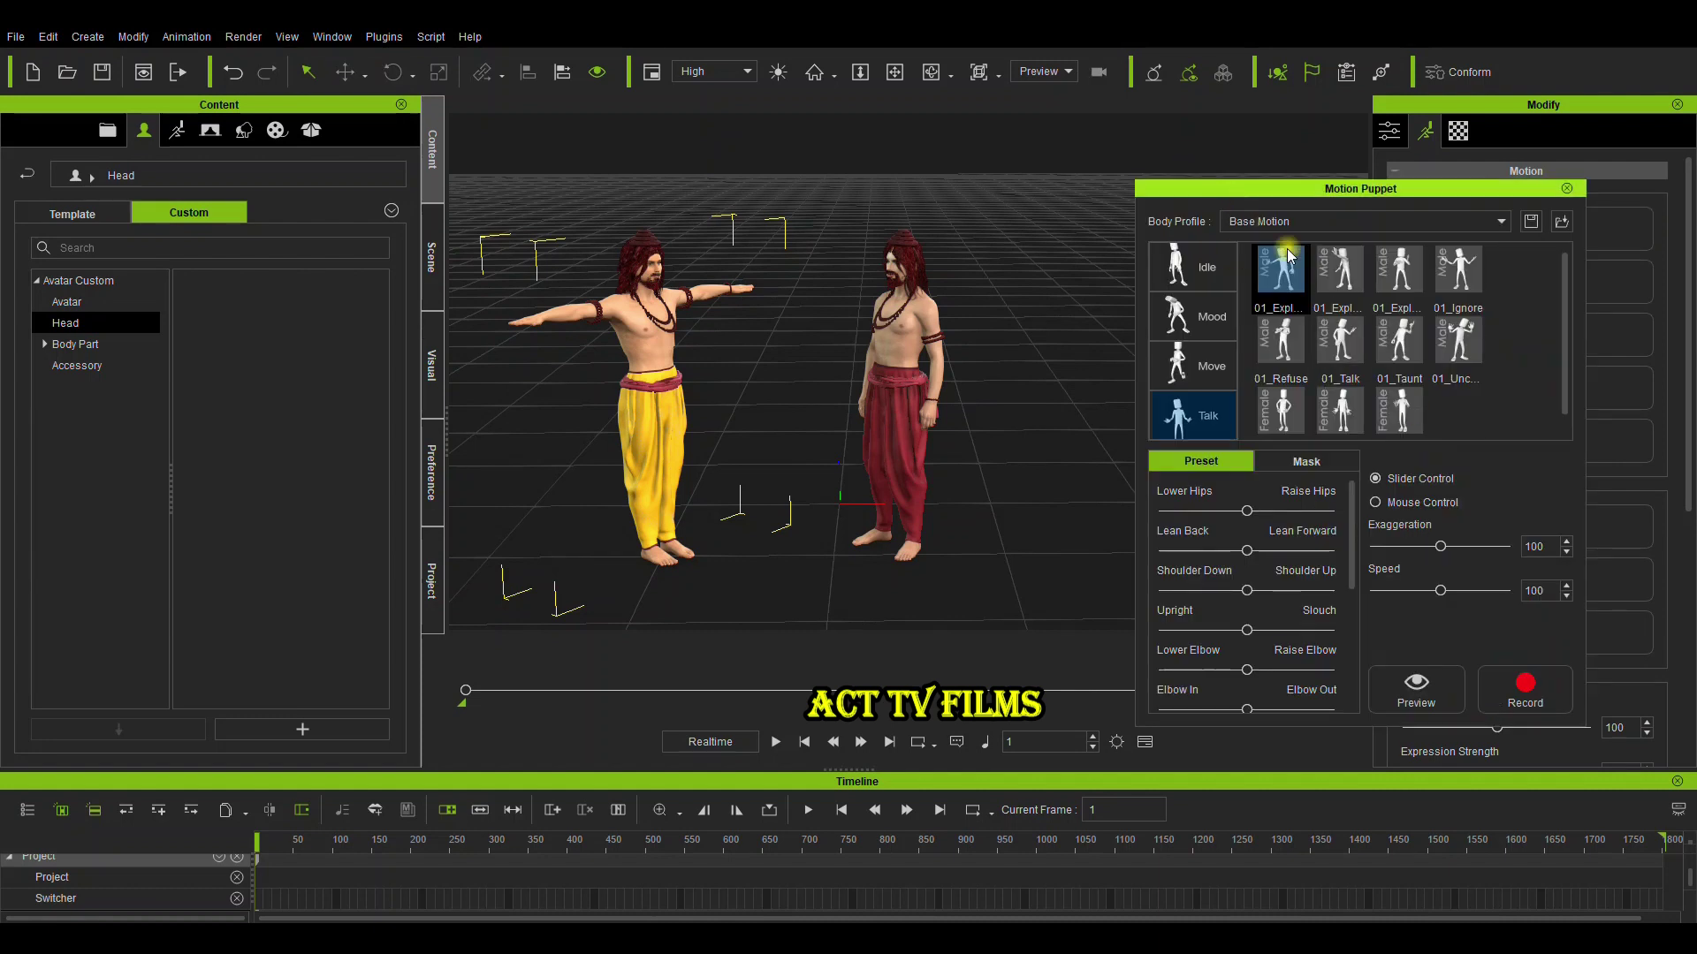
click(1502, 684)
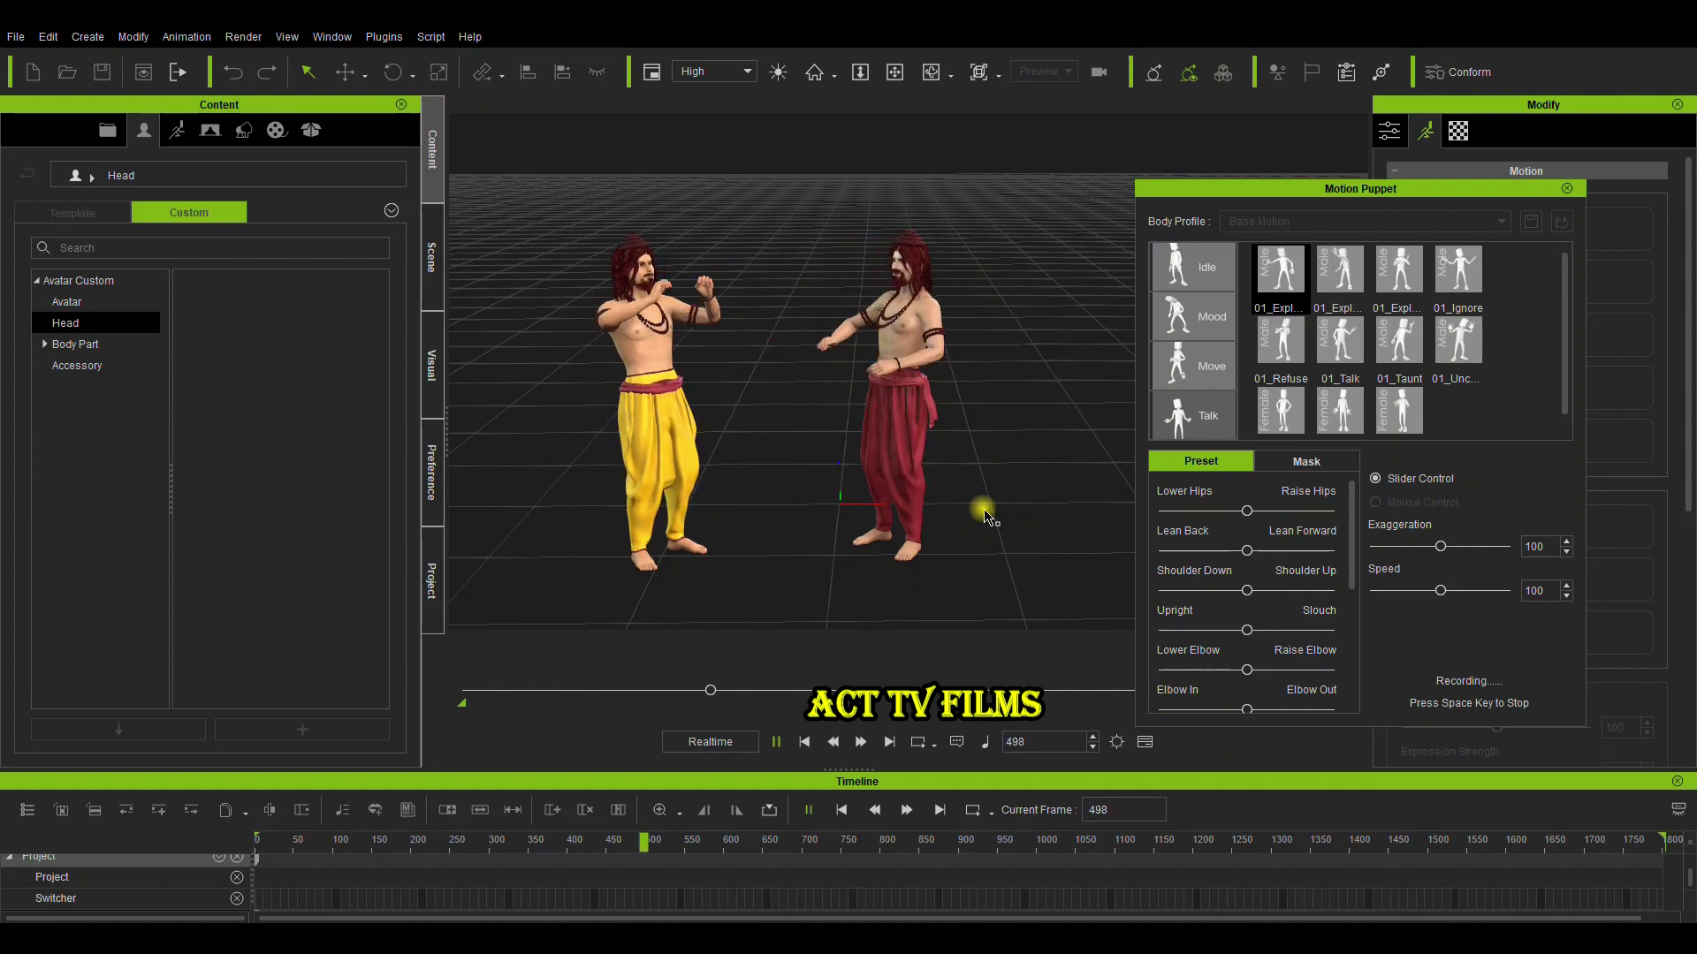
key(space)
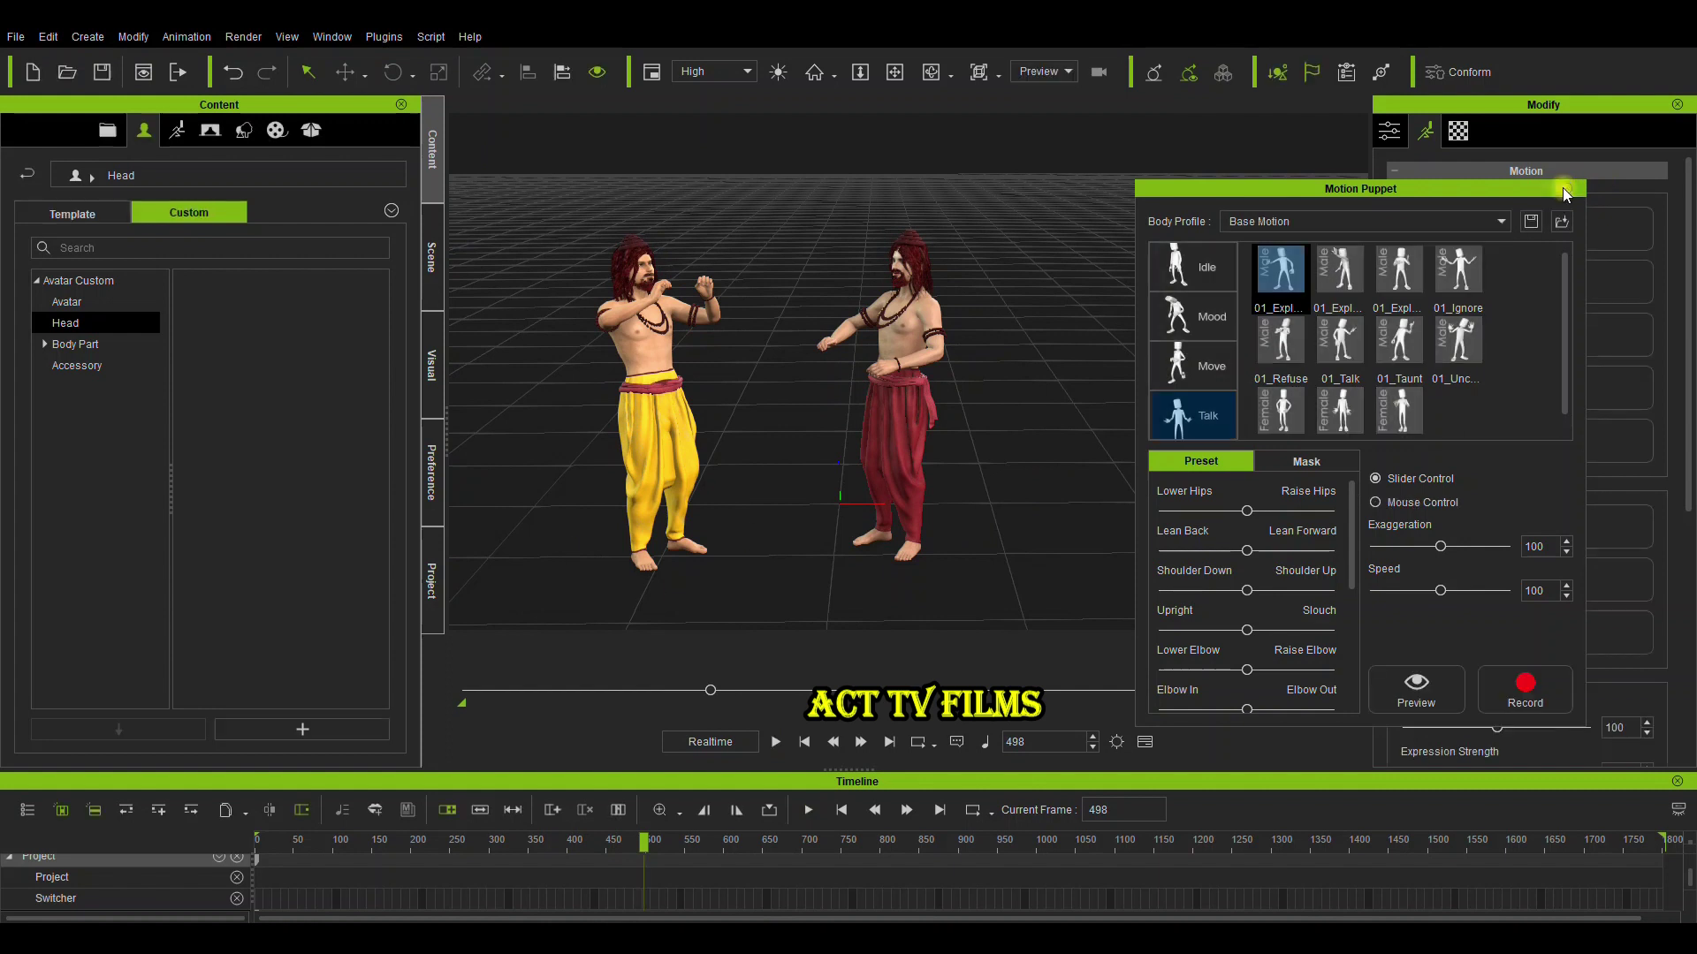
click(1565, 191)
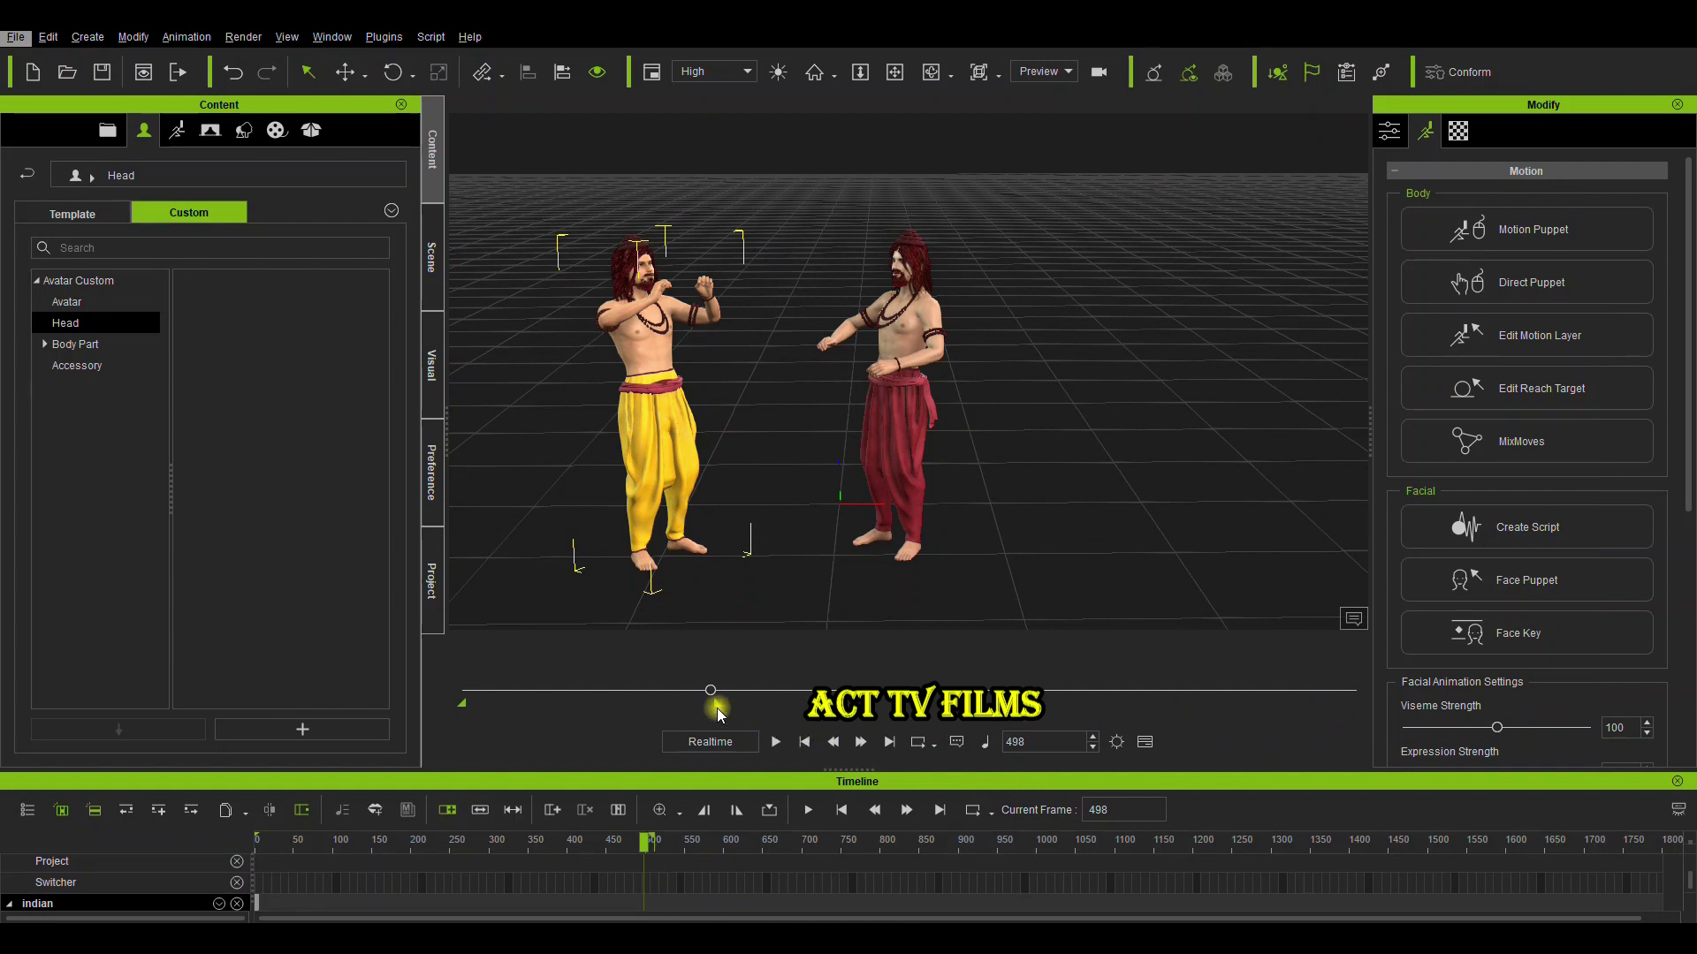
Return to frame 1 and shorten the playback range to end at about frame 460
scroll(671, 913, down, 2)
drag(646, 846, 25, 838)
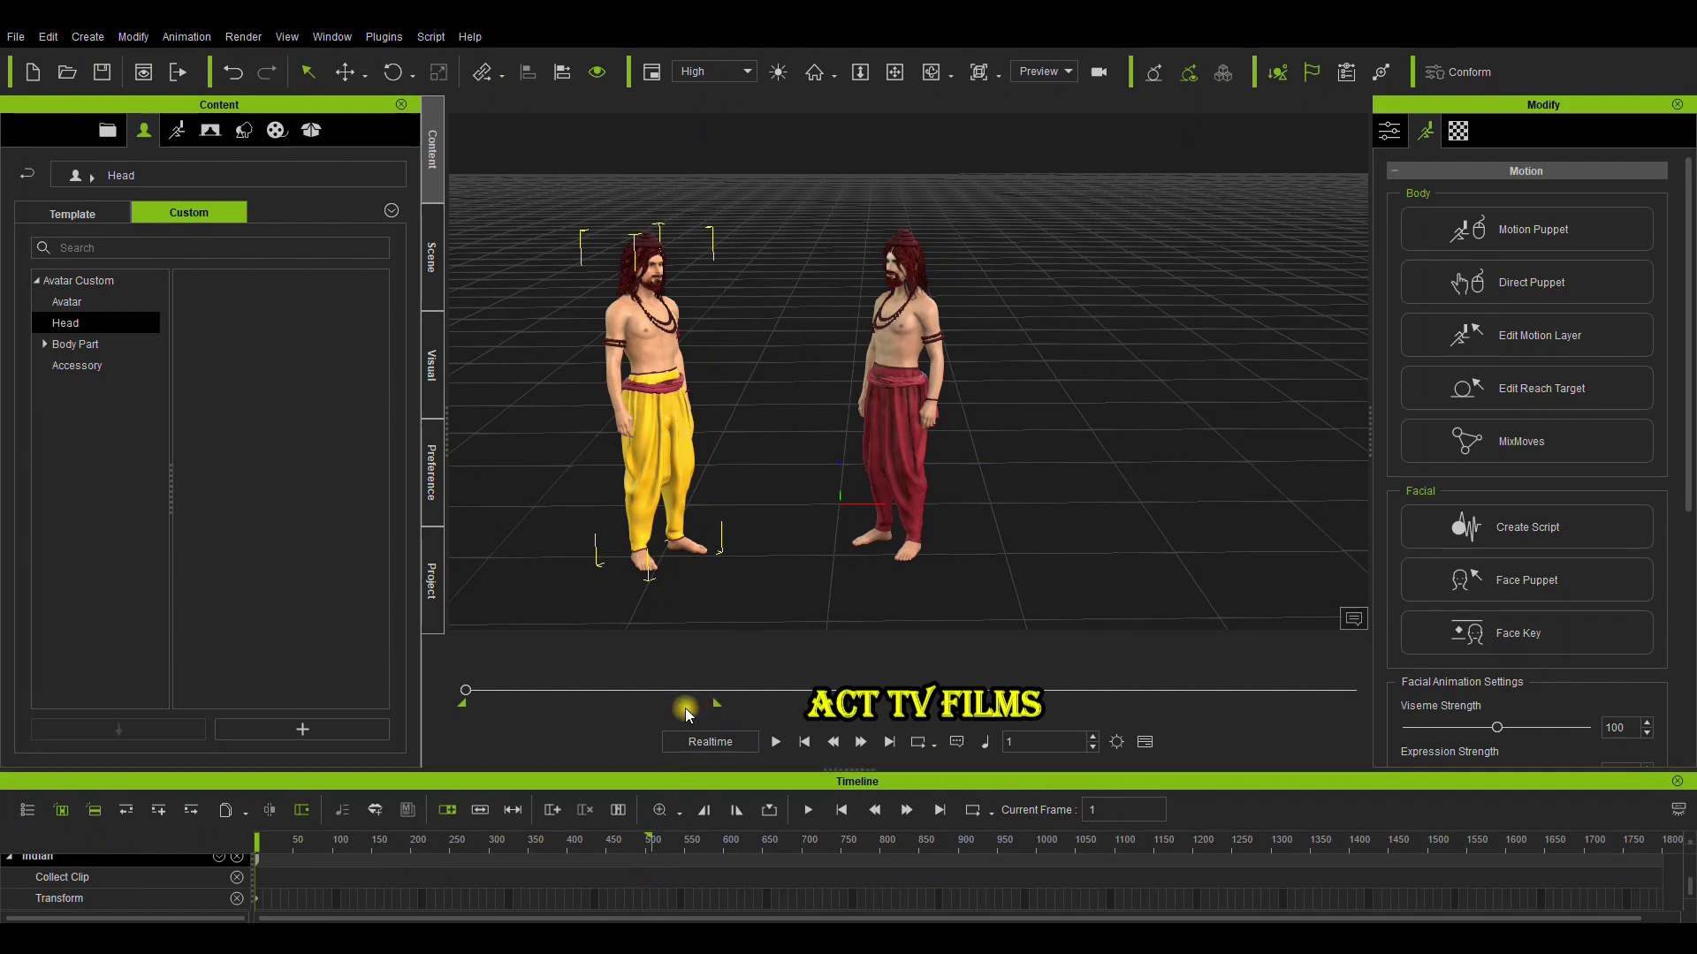
drag(715, 704, 695, 704)
Play back the talking animation and view both characters from the front, side and behind
key(space)
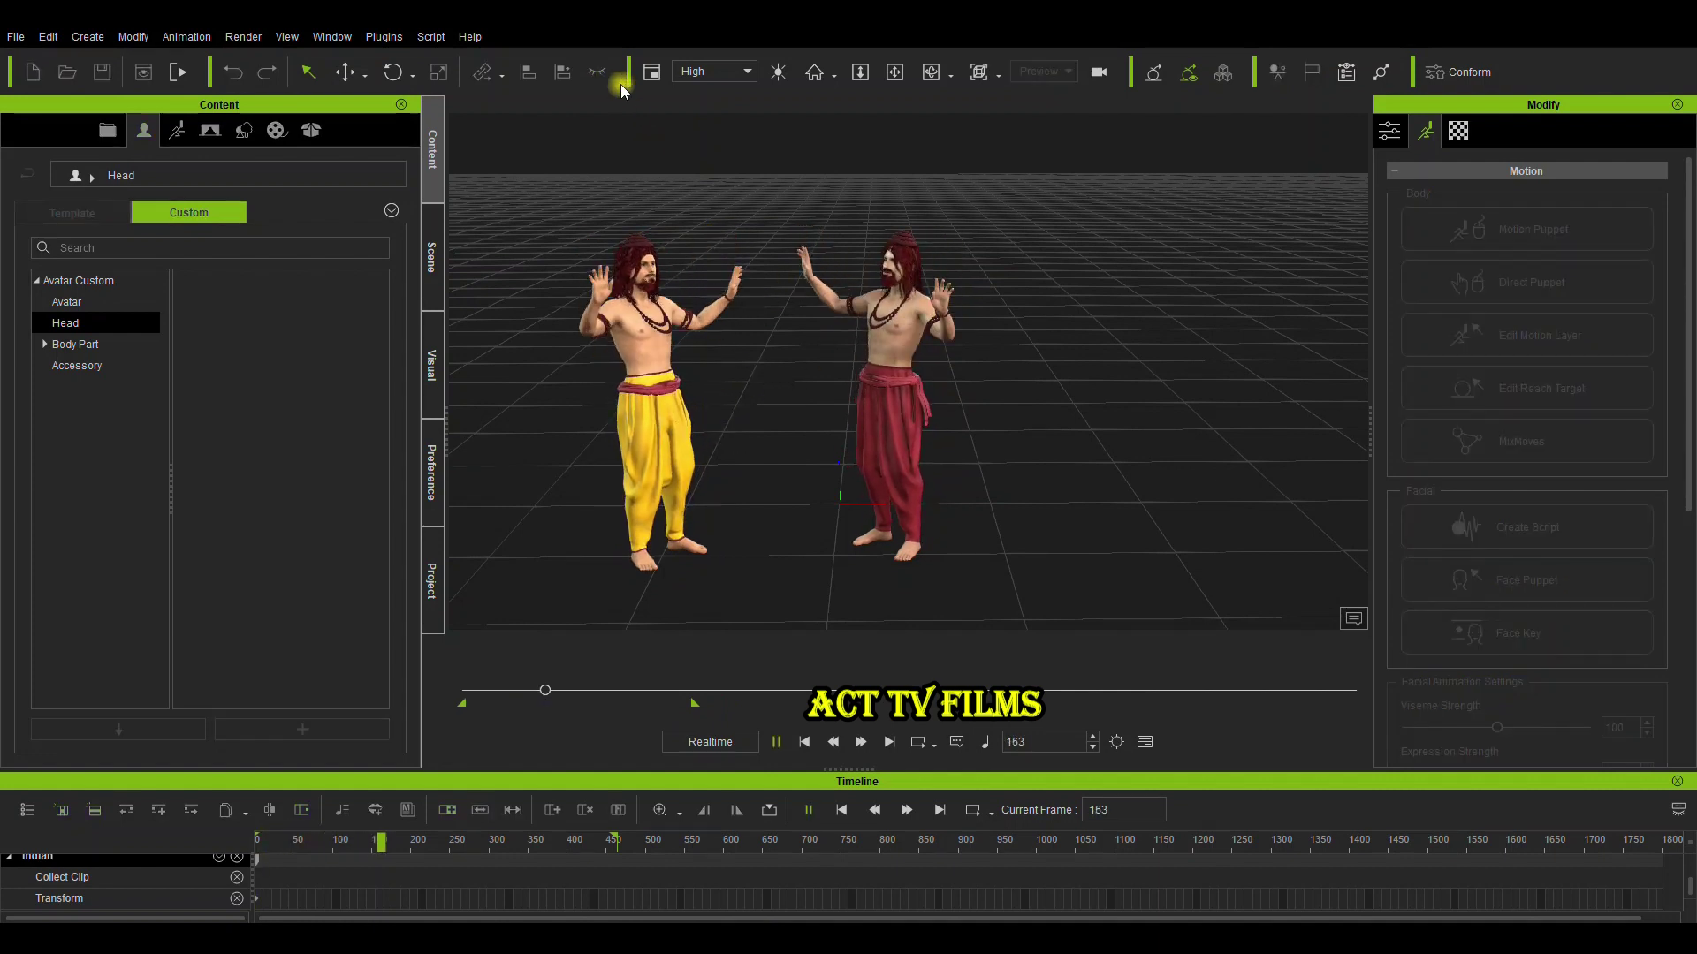
click(930, 71)
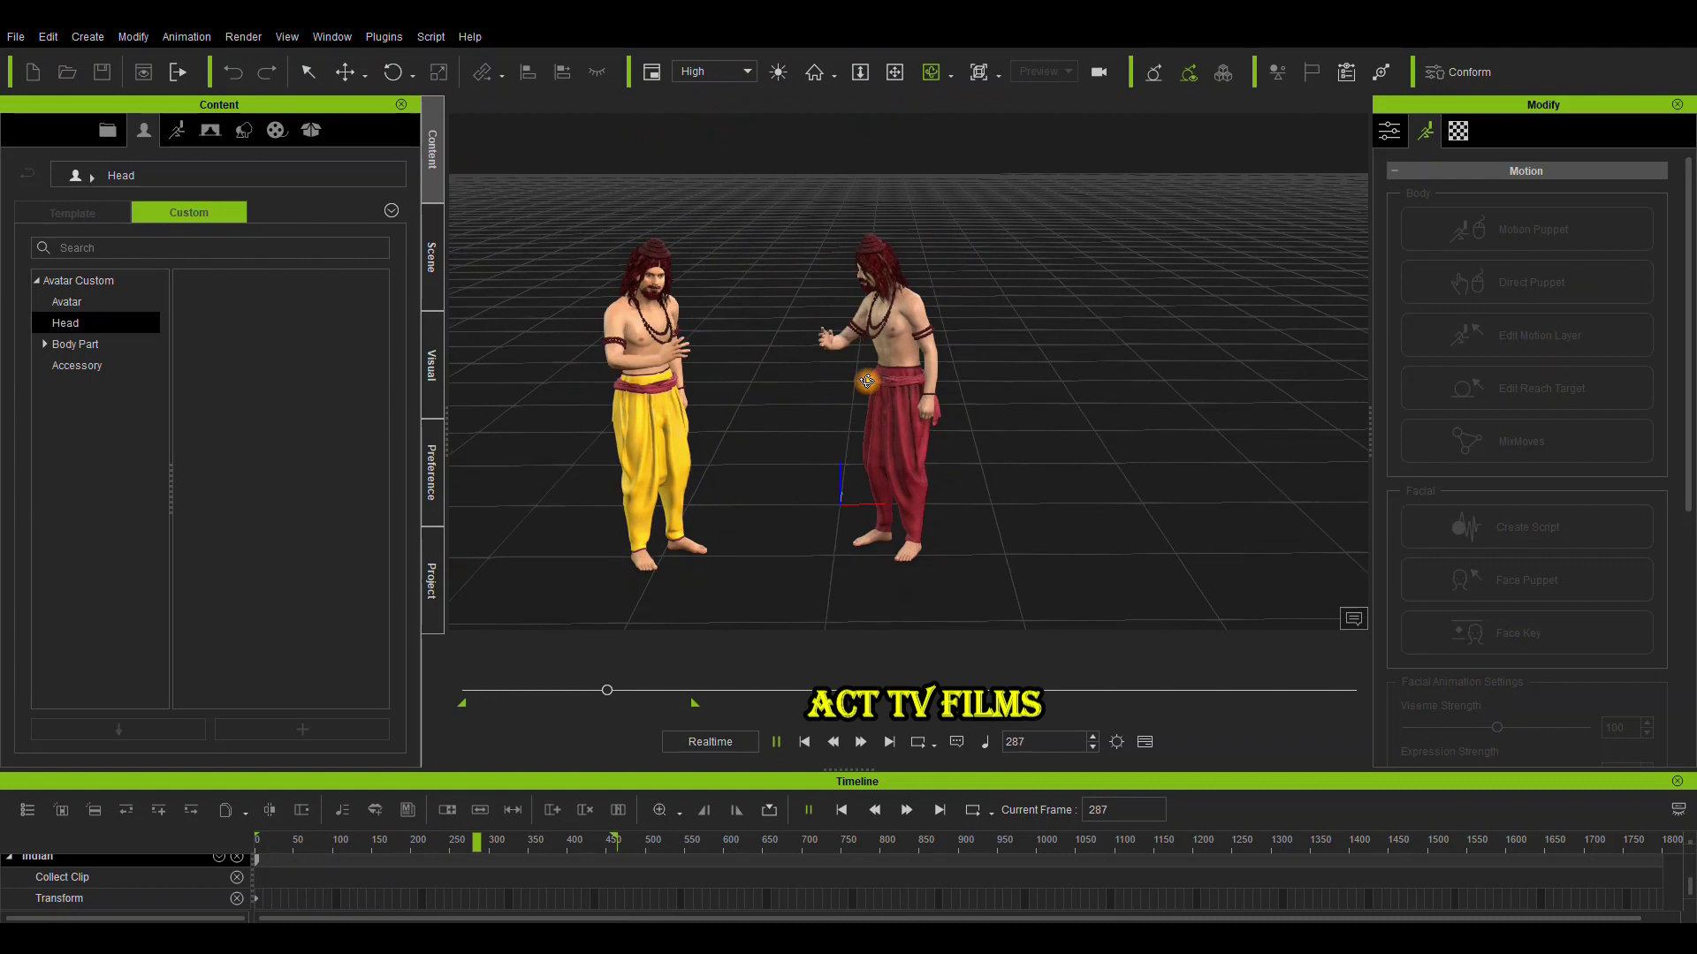
drag(867, 383, 619, 381)
drag(1011, 379, 834, 379)
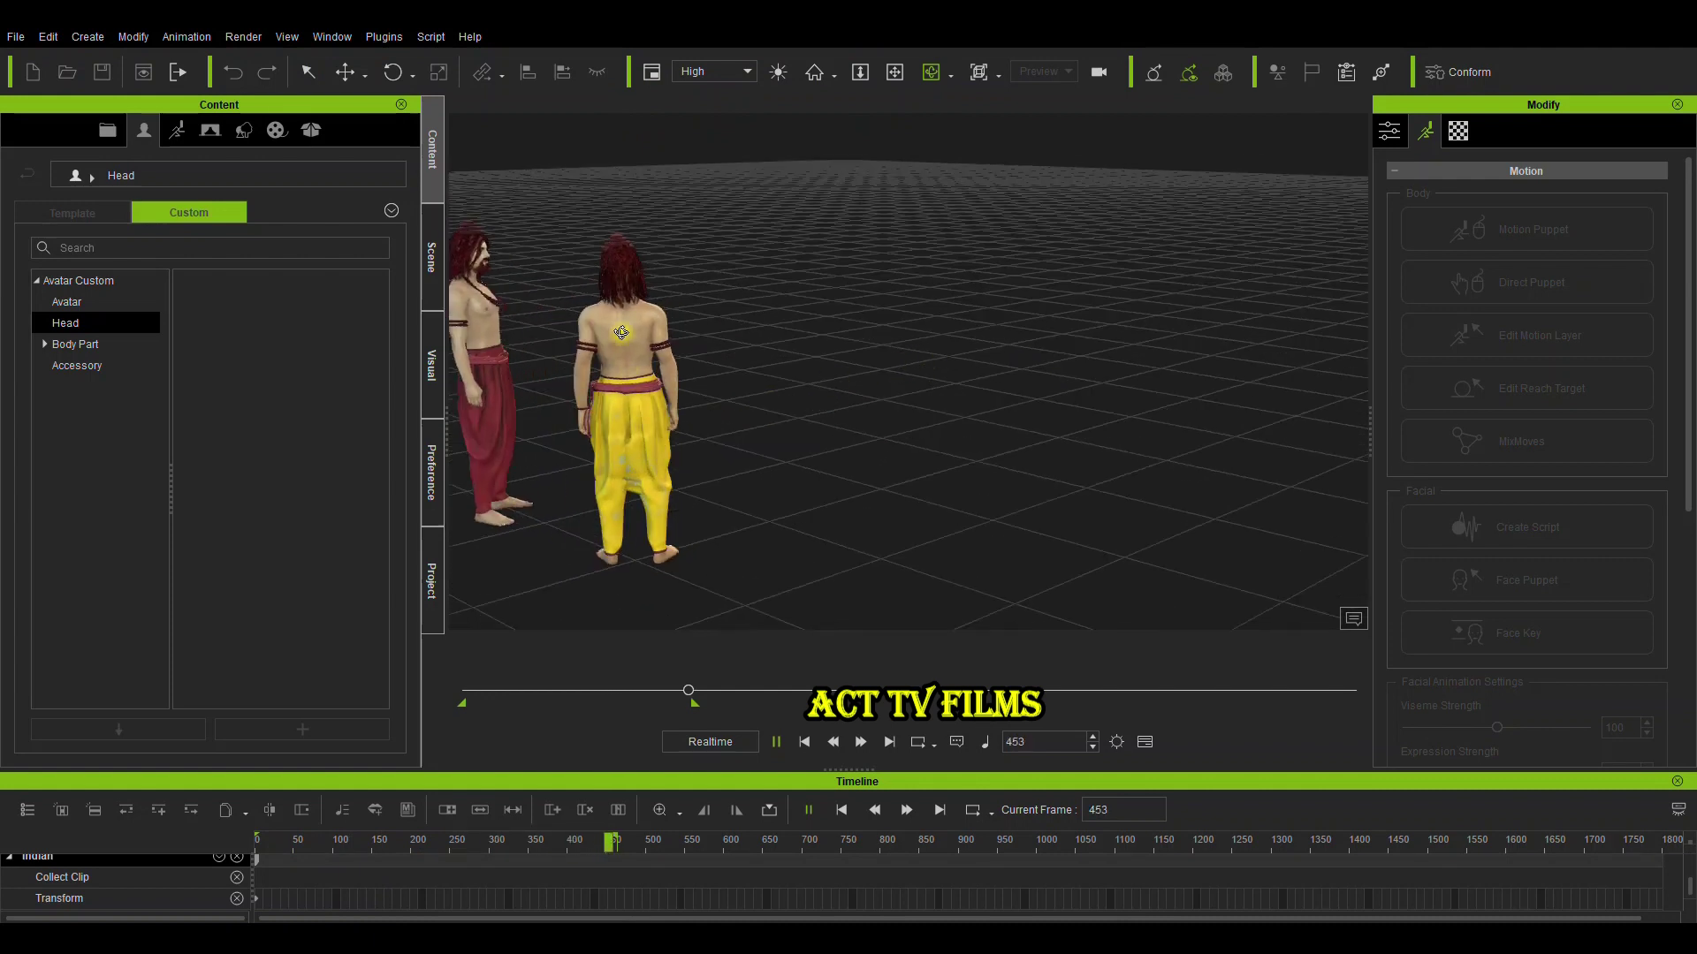
drag(622, 333, 621, 332)
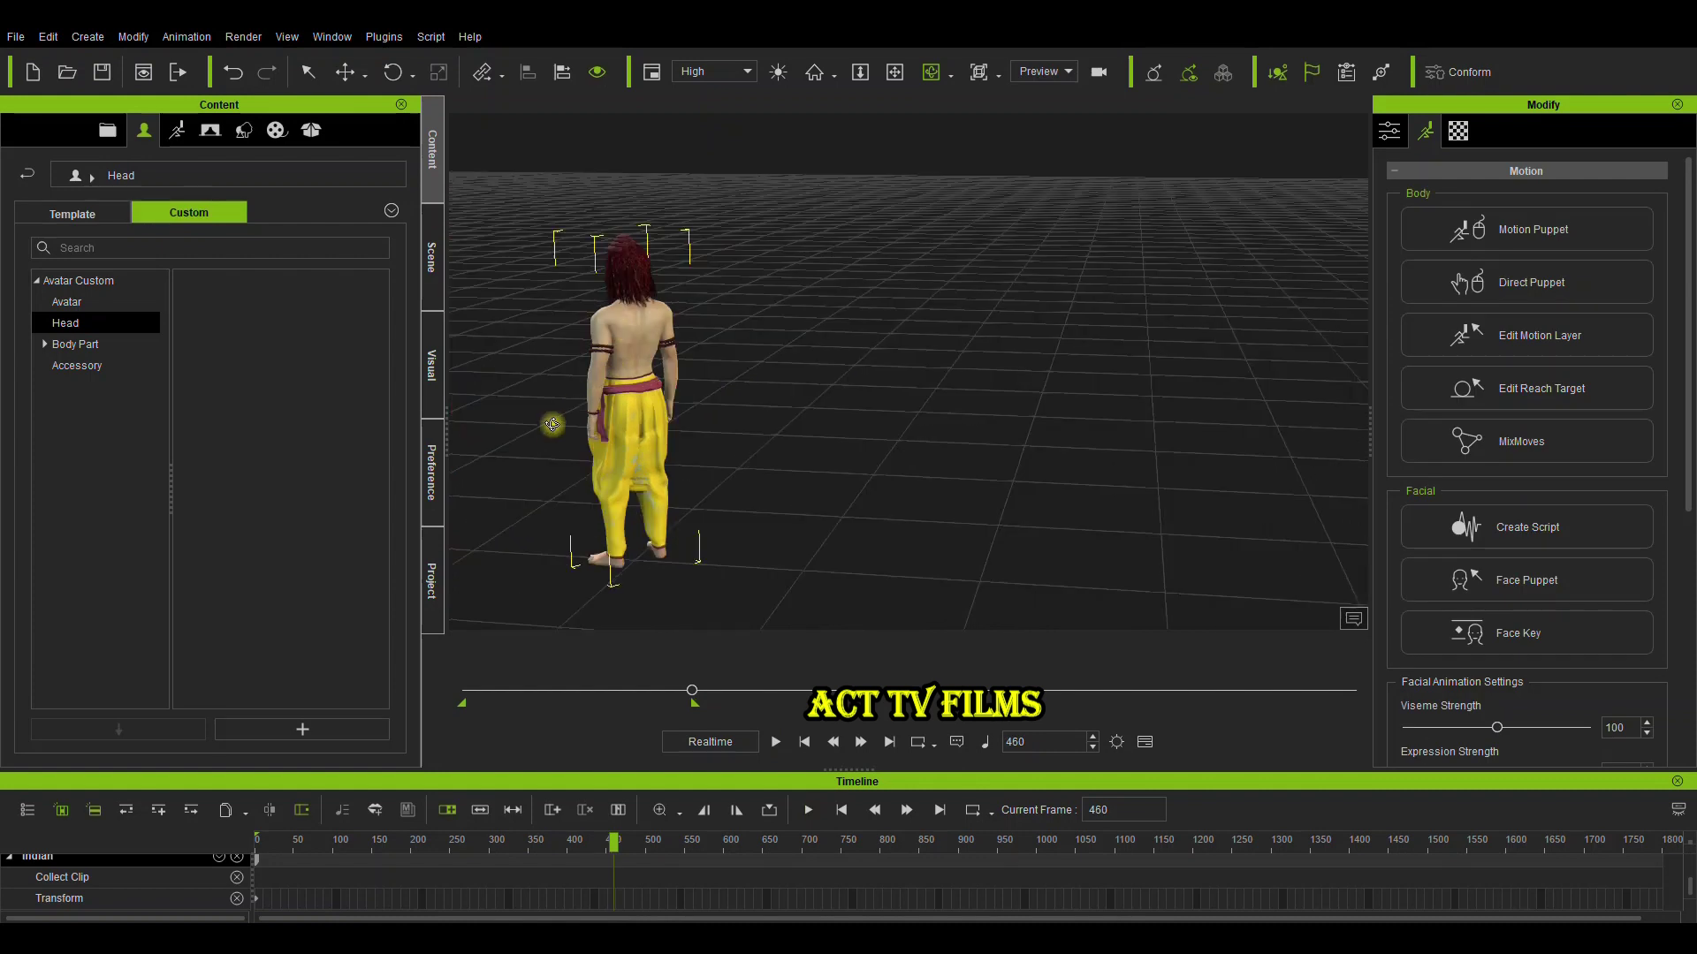
drag(603, 422, 833, 380)
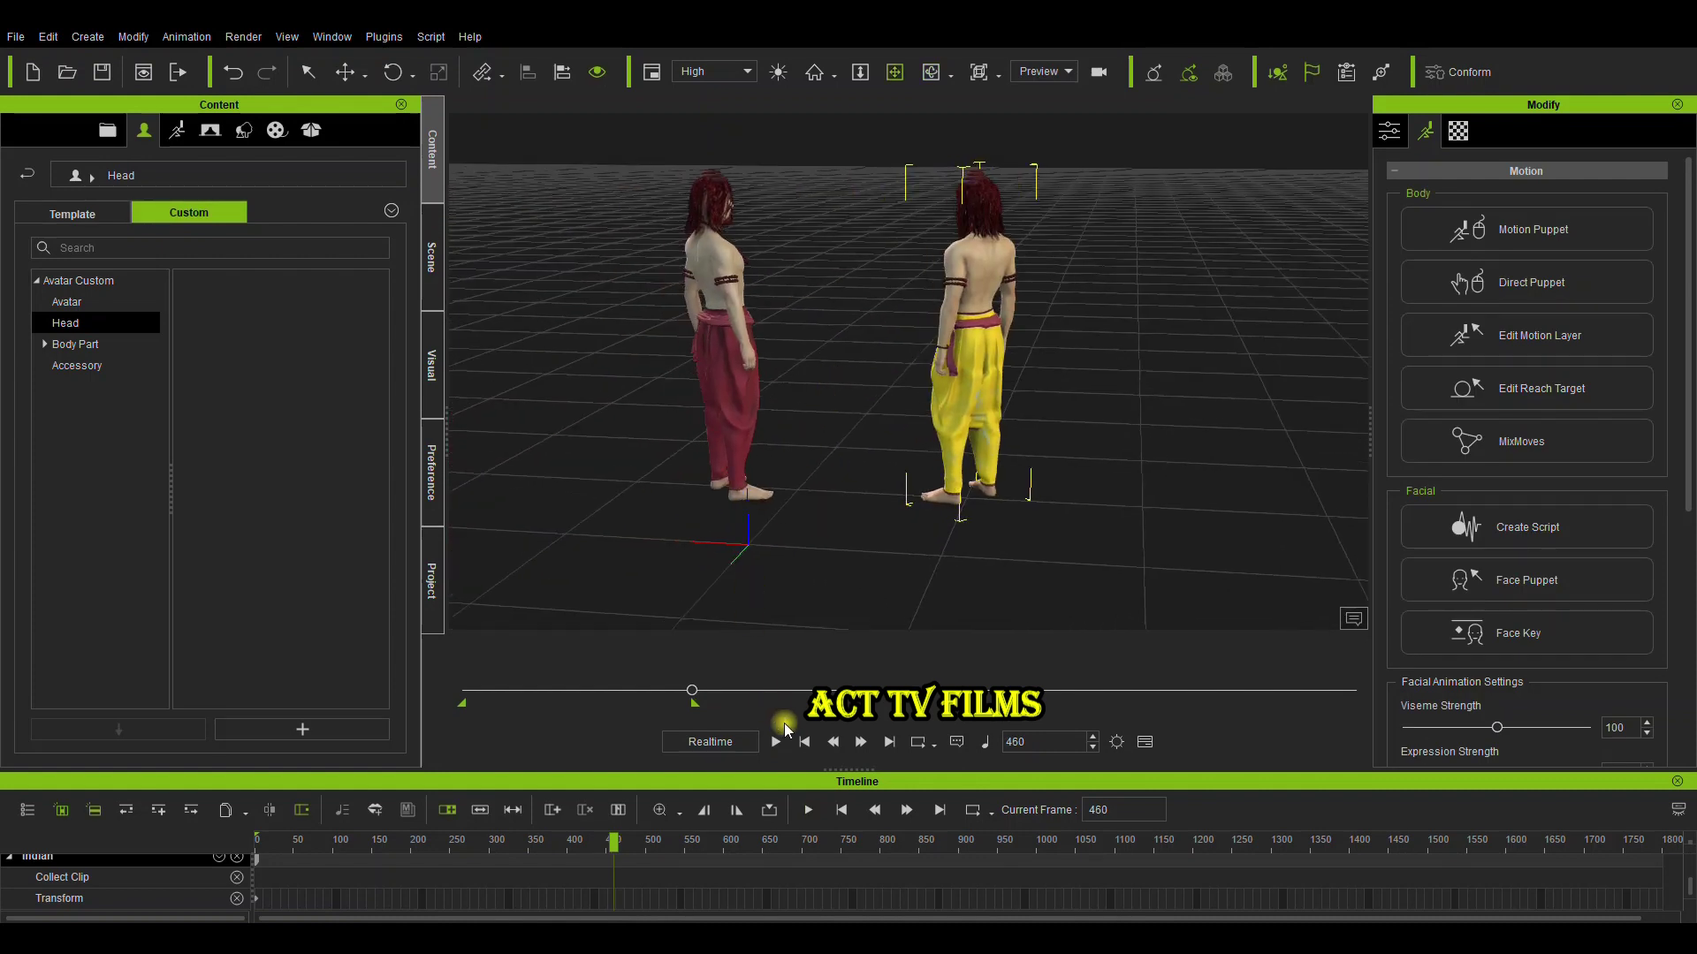
key(c)
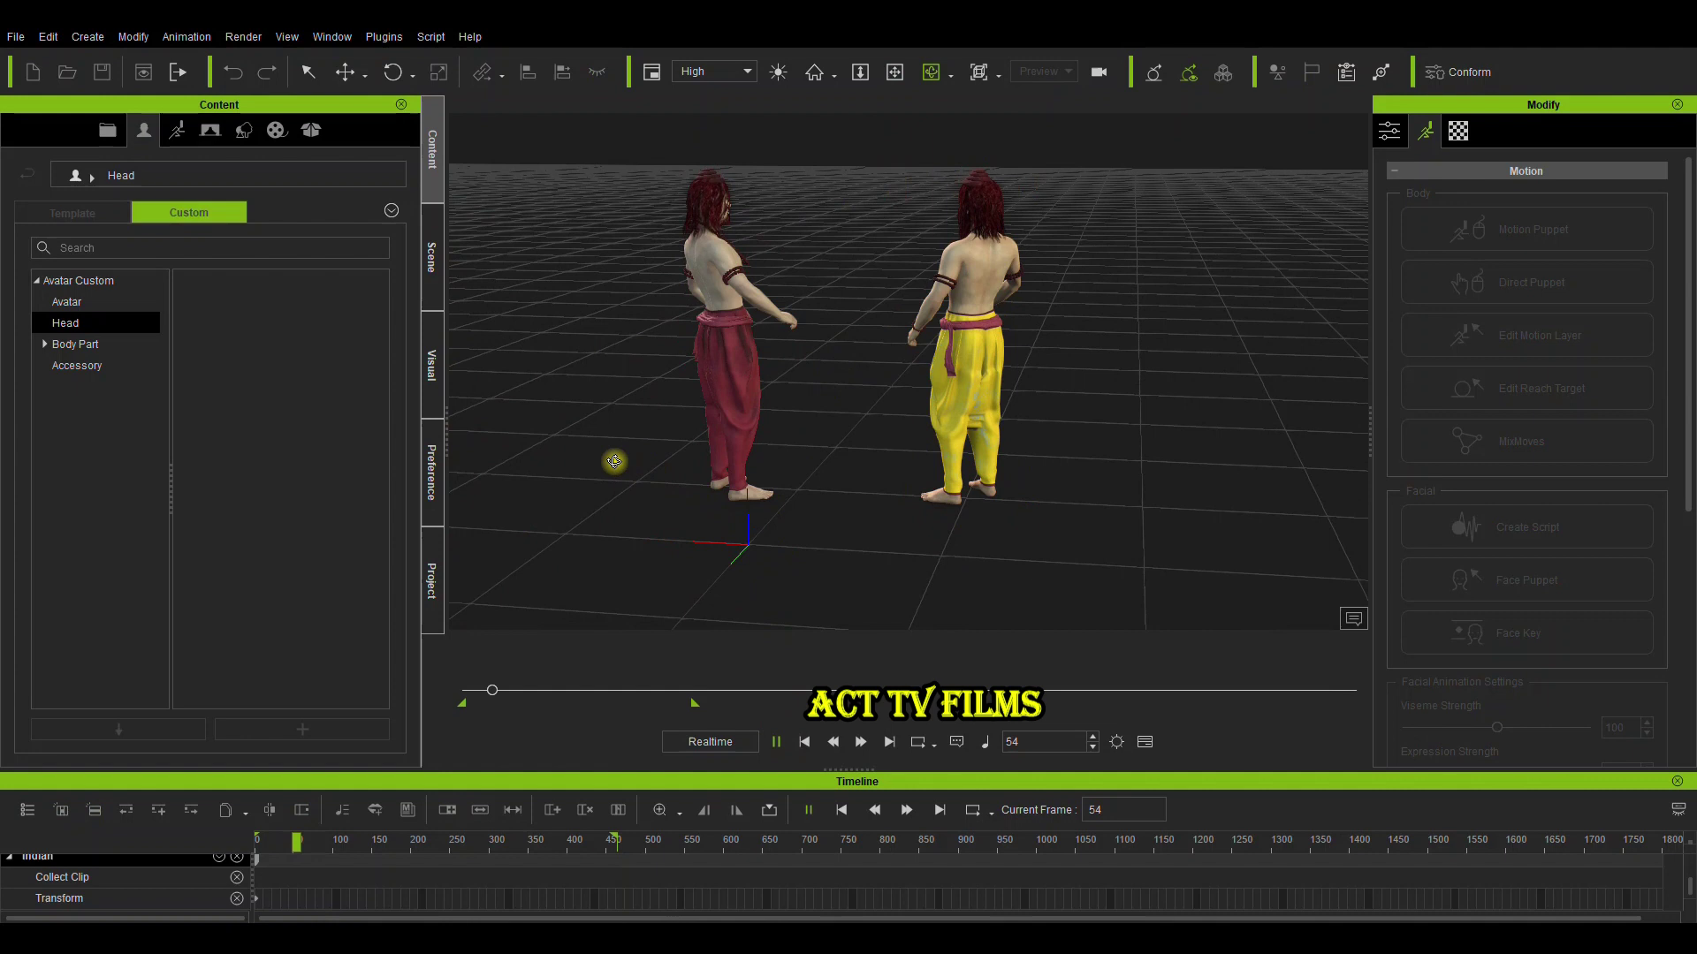
drag(750, 443, 932, 383)
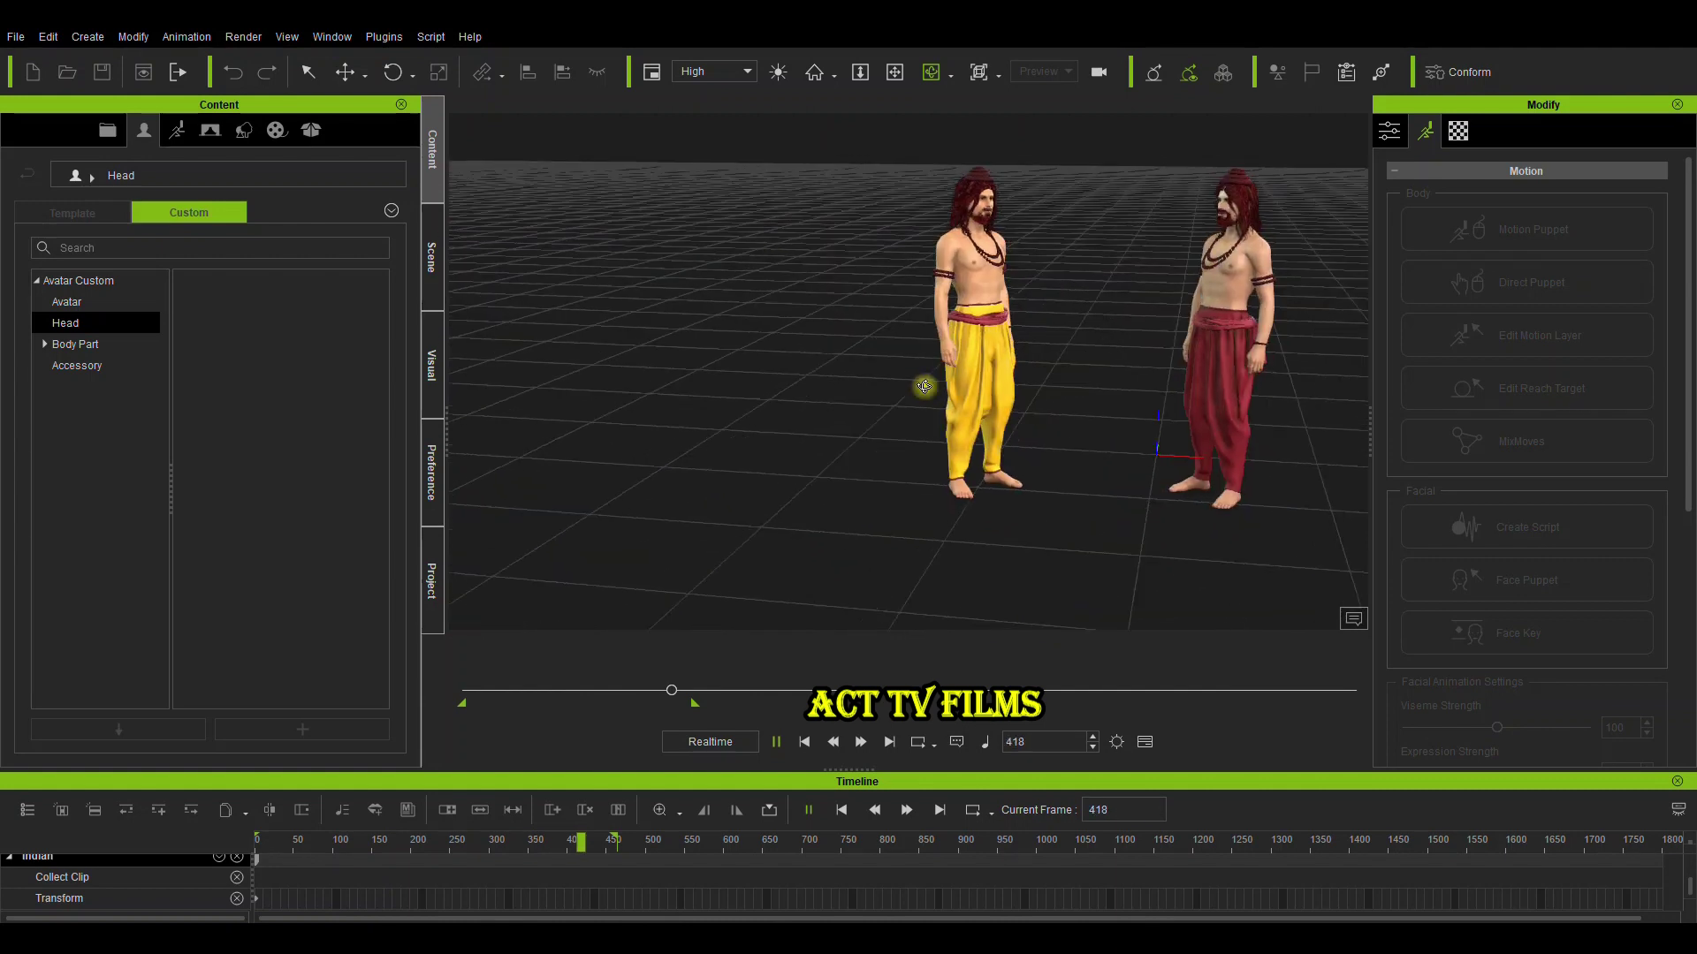